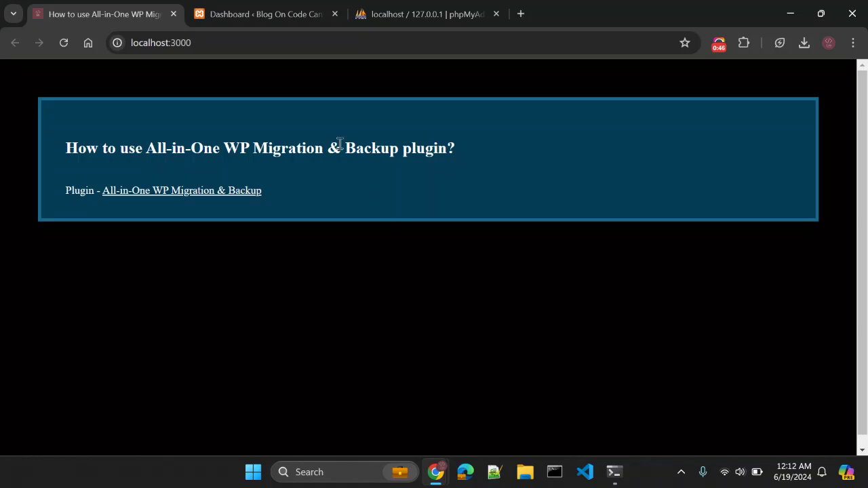
# Switch to the 'Dashboard ‹ Blog On Code Canvas' tab in Chrome.
pyautogui.click(264, 14)
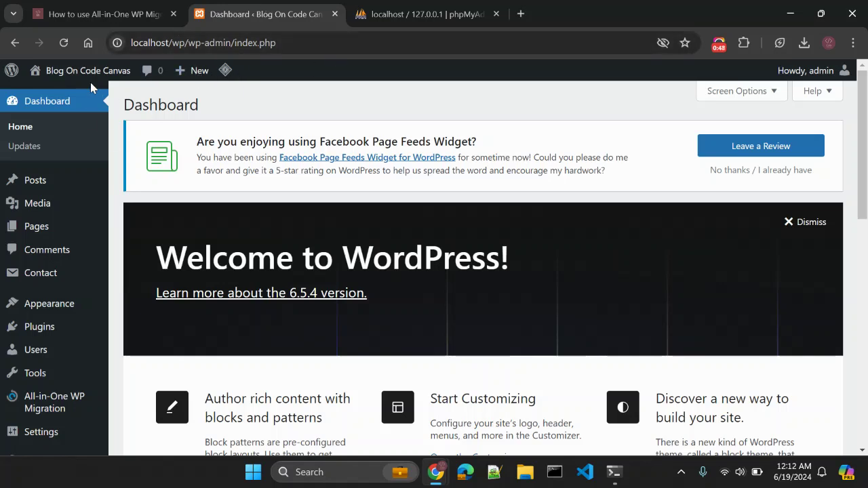
# Open the Blog On Code Canvas front page in a new tab, then return to the admin dashboard.
pyautogui.moveTo(87, 71)
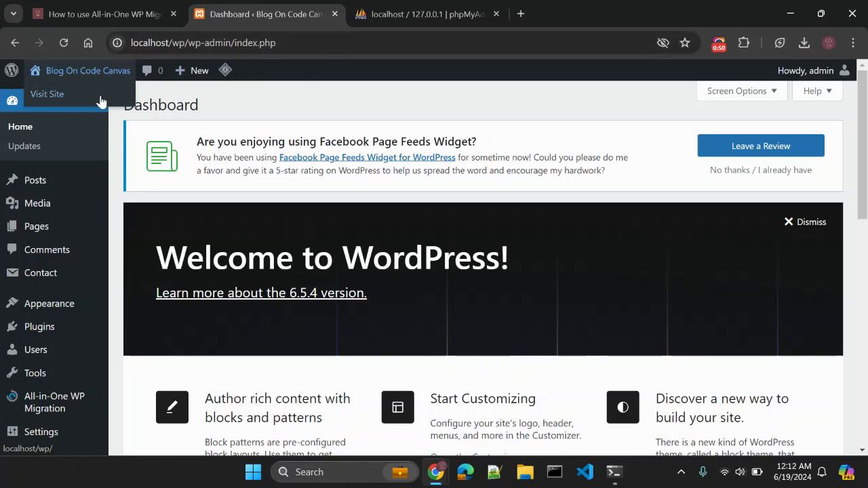
pyautogui.middleClick(100, 95)
pyautogui.click(380, 17)
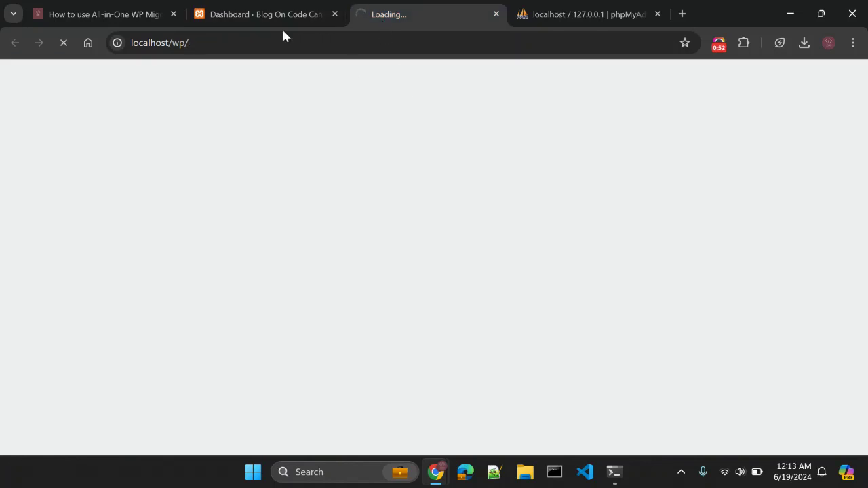
pyautogui.click(252, 18)
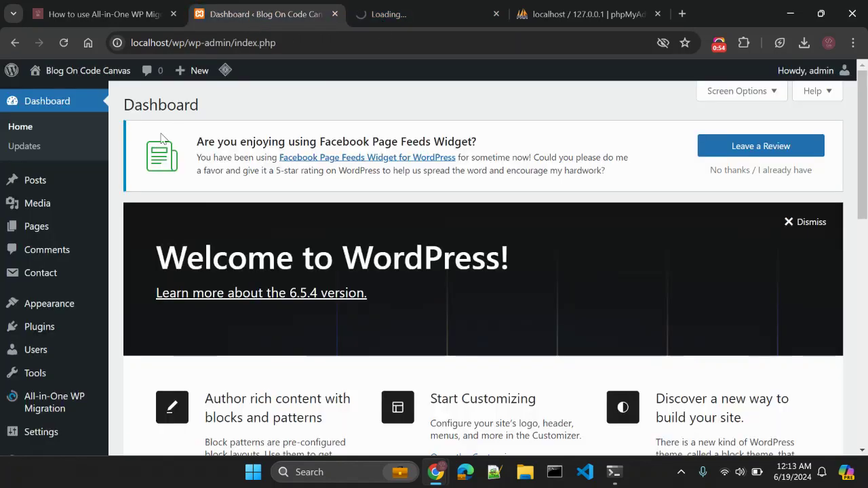
# Go to the Blog On Code Canvas Plugins page from the admin sidebar.
pyautogui.moveTo(45, 280)
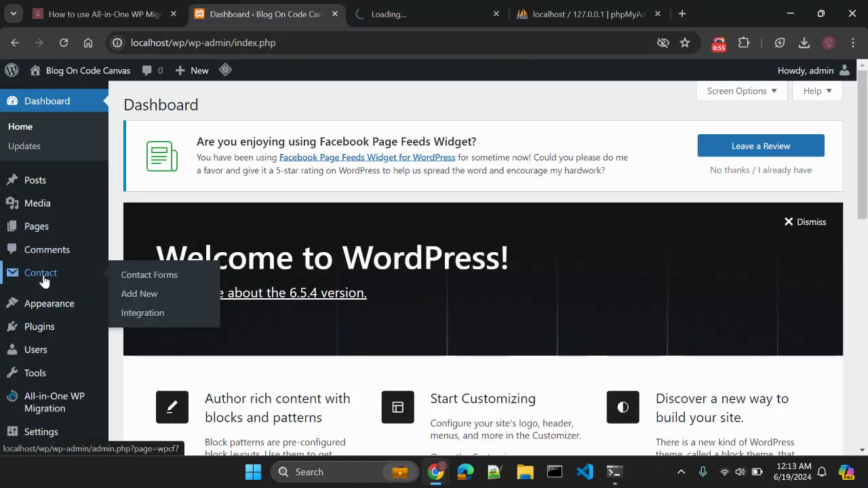
pyautogui.click(43, 332)
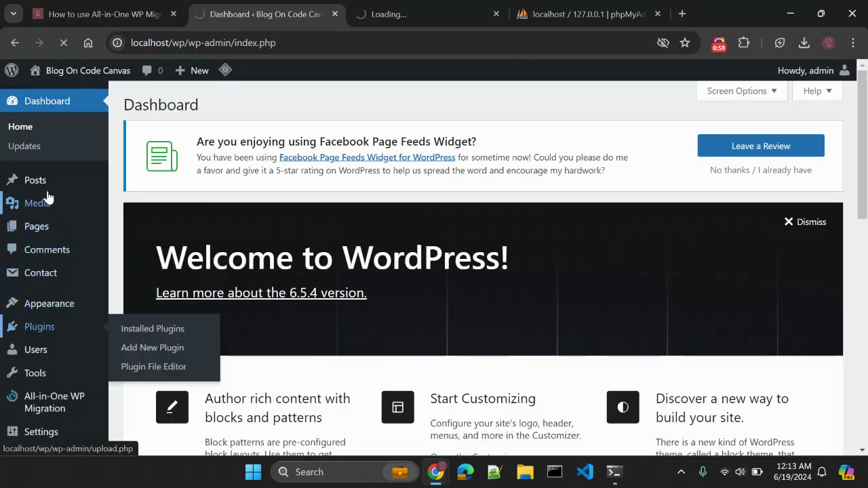
pyautogui.moveTo(47, 194)
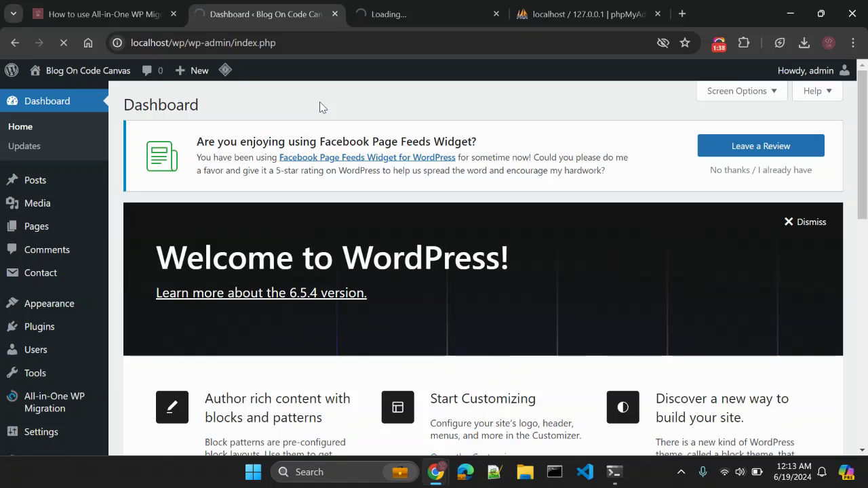
pyautogui.click(207, 43)
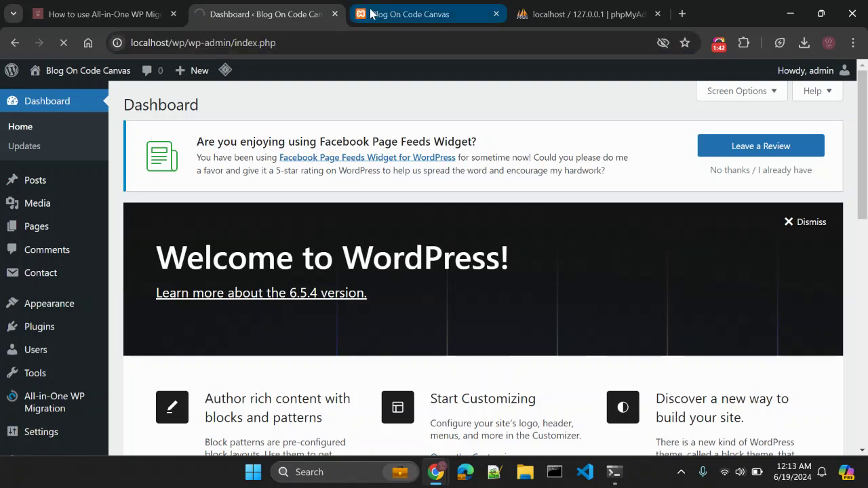
pyautogui.click(377, 14)
pyautogui.click(382, 45)
pyautogui.press('Return')
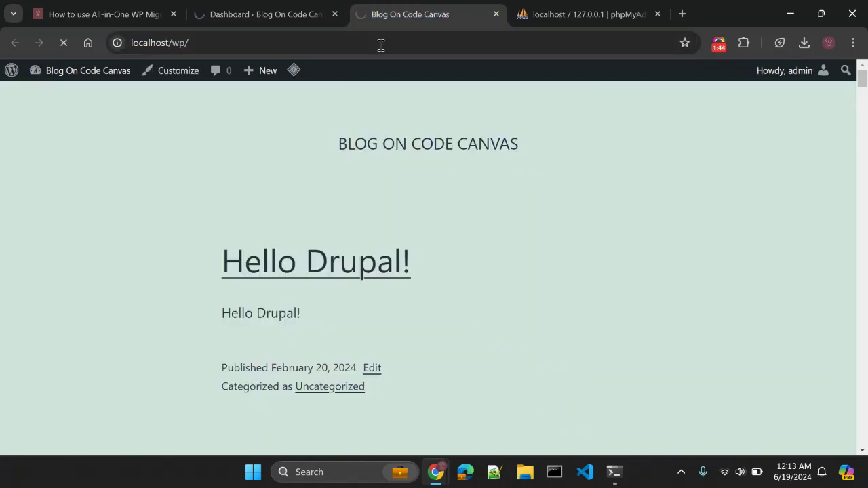
pyautogui.click(275, 13)
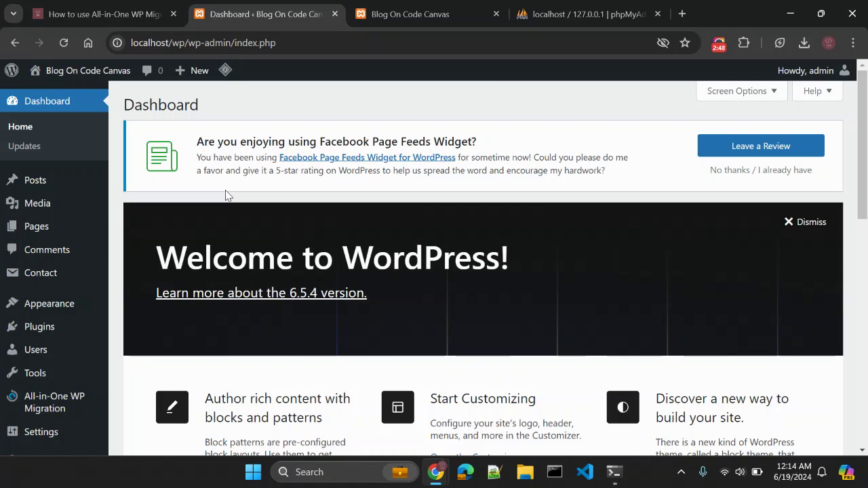
pyautogui.hotkey('ctrl', 'Tab')
pyautogui.hotkey('ctrl', 'Tab')
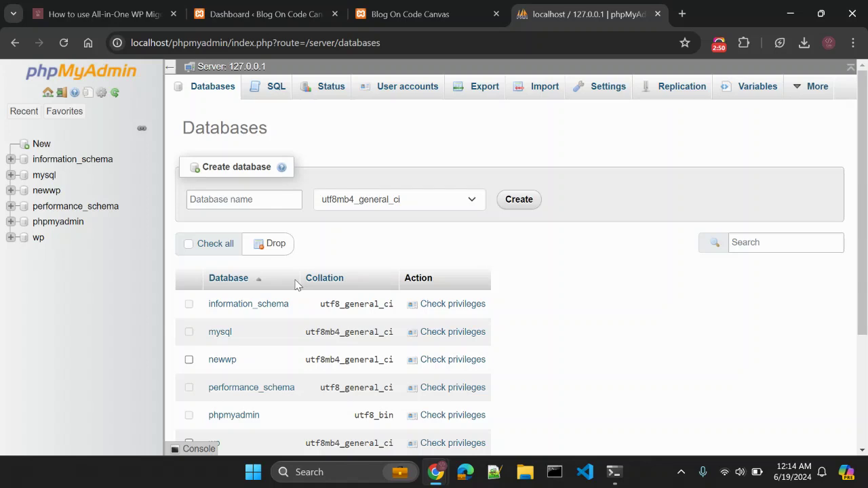
pyautogui.click(233, 20)
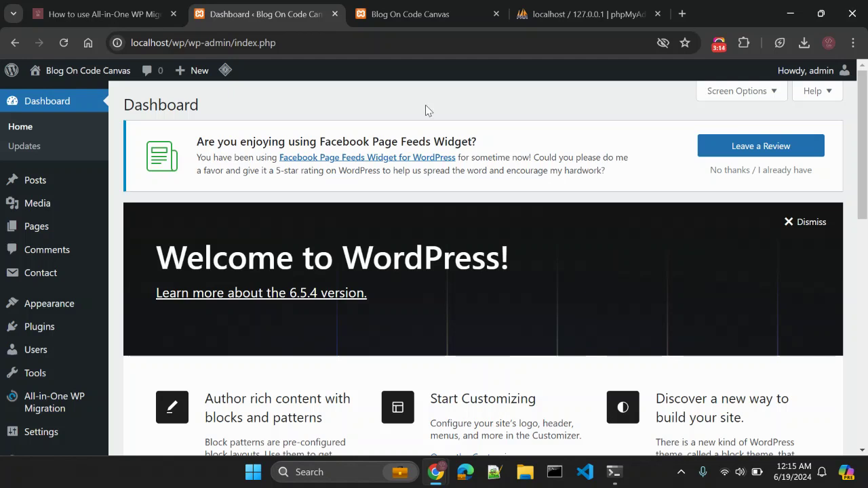
pyautogui.doubleClick(179, 43)
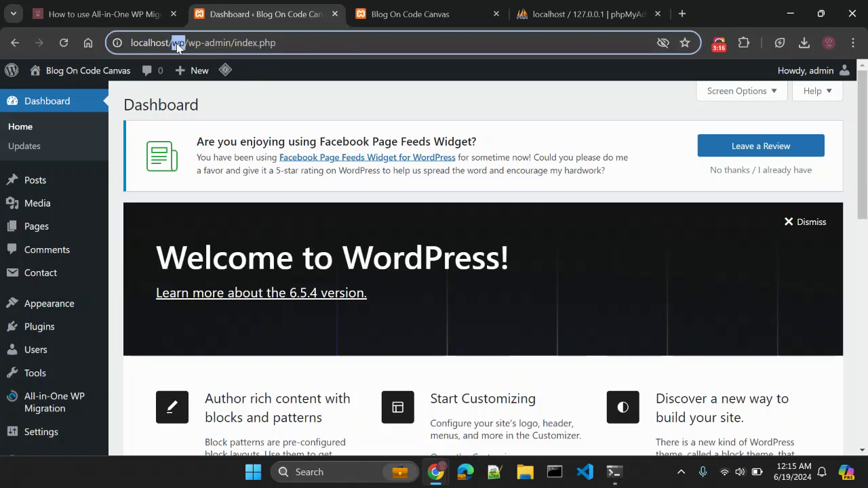
pyautogui.click(285, 102)
pyautogui.click(179, 43)
pyautogui.click(178, 43)
pyautogui.doubleClick(179, 42)
pyautogui.click(300, 90)
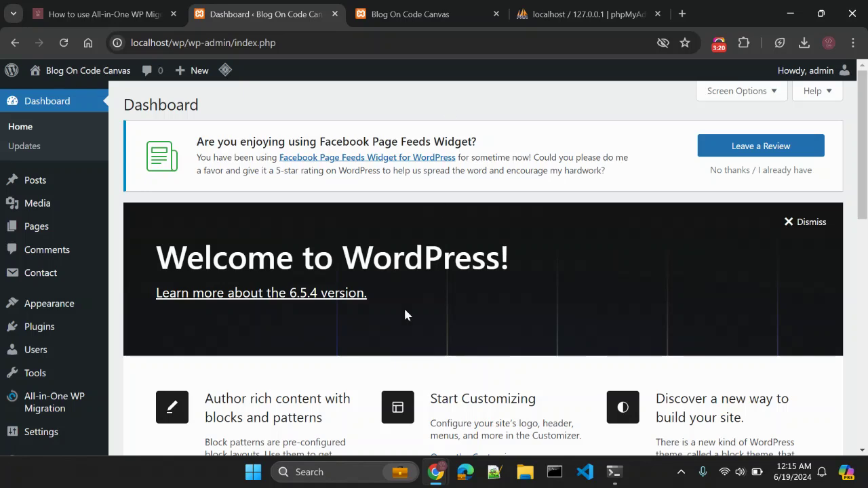
pyautogui.moveTo(445, 473)
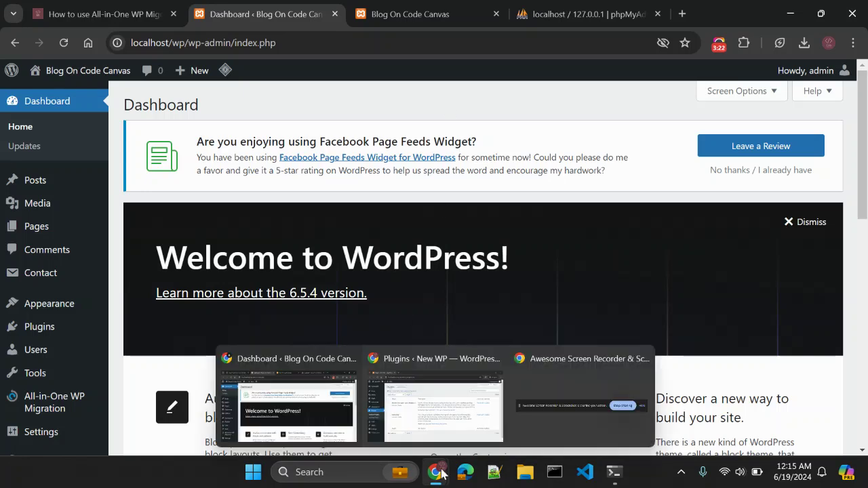
# Bring the New WP window forward and open its front page in a new tab.
pyautogui.click(438, 435)
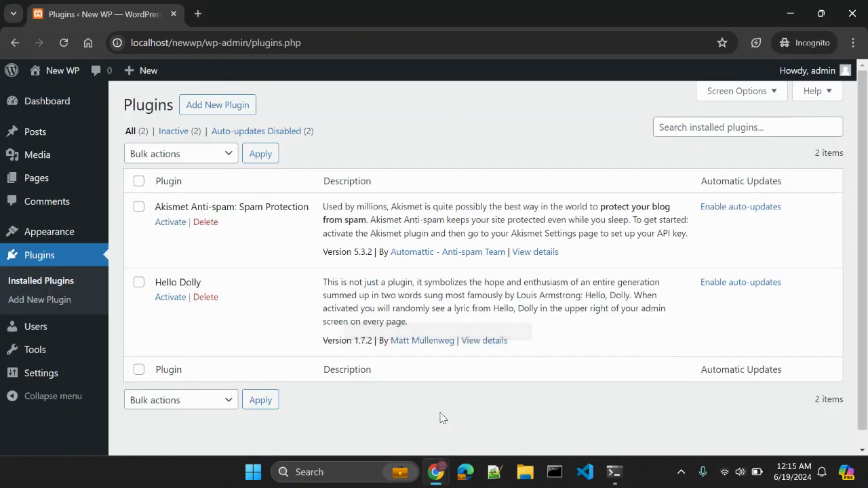
pyautogui.click(66, 102)
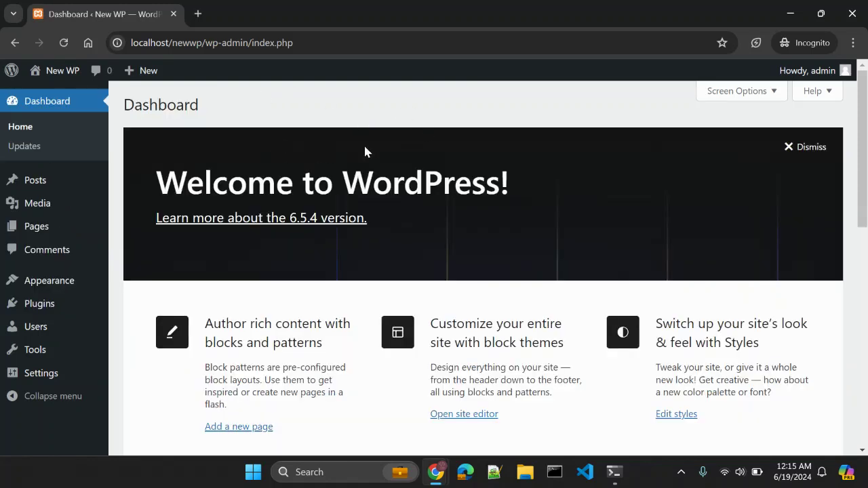
pyautogui.moveTo(63, 76)
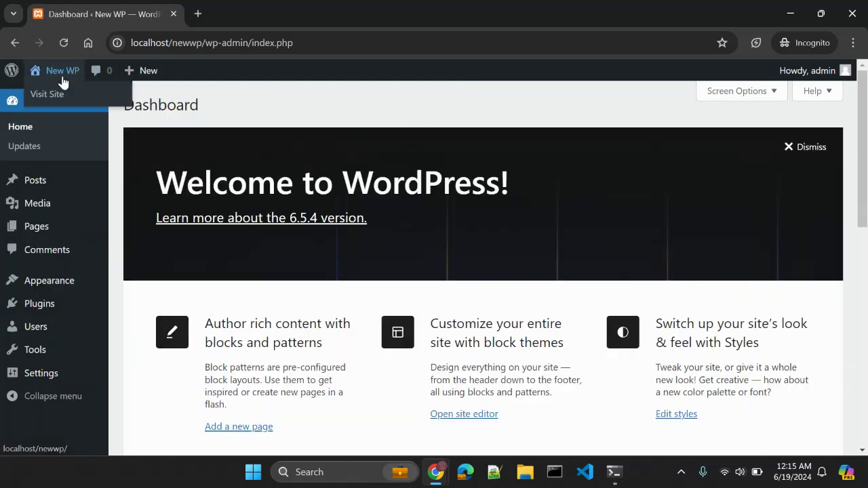
pyautogui.middleClick(68, 93)
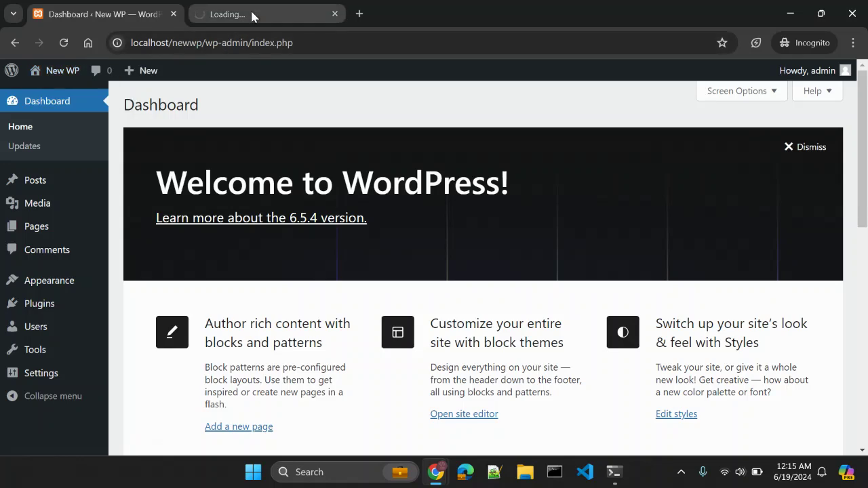
# Confirm New WP runs Twenty Twenty-Four, then open Blog On Code Canvas's Themes page.
pyautogui.click(67, 283)
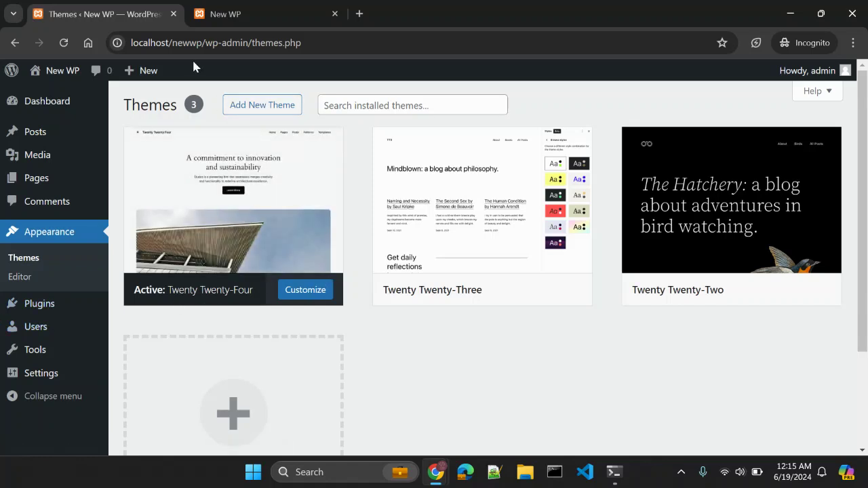
pyautogui.click(241, 21)
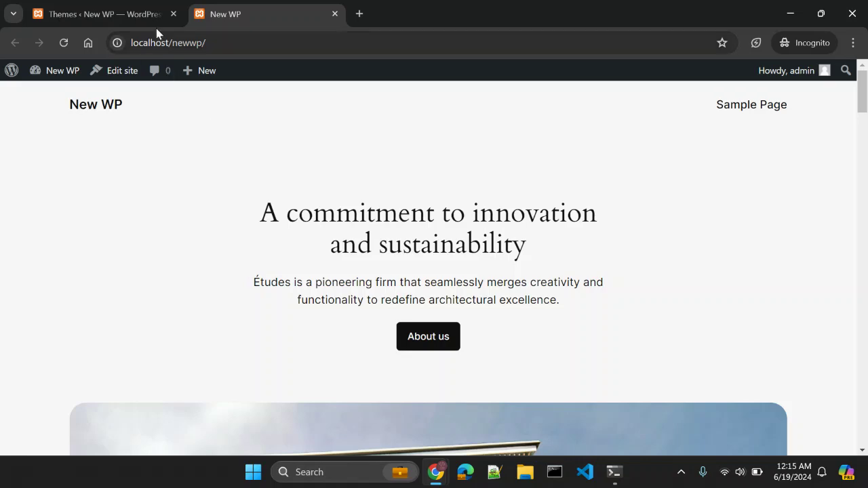
pyautogui.click(102, 14)
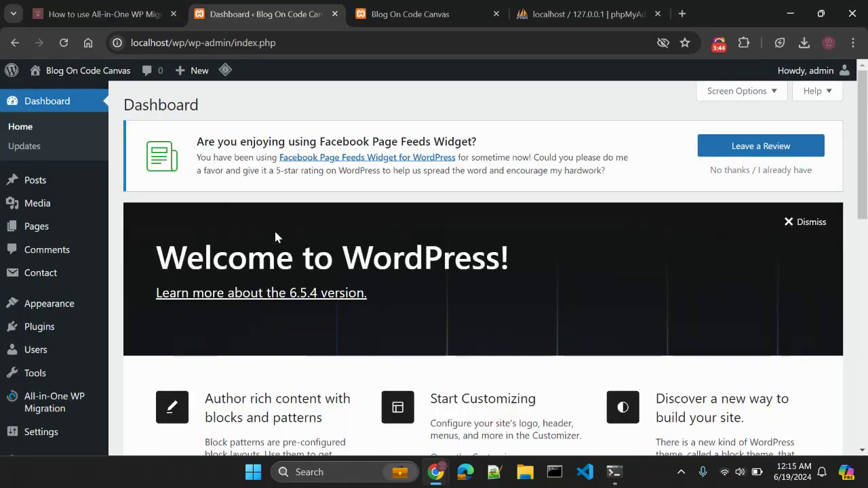
pyautogui.moveTo(87, 305)
pyautogui.click(133, 301)
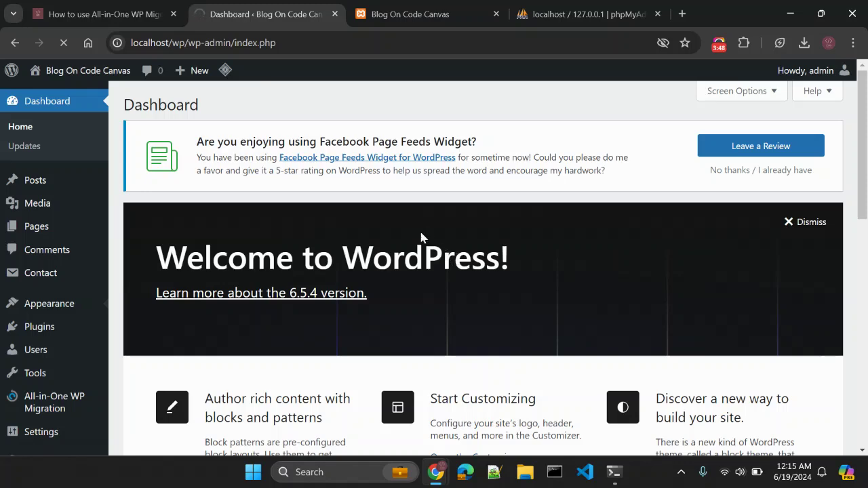
# Scroll through the Blog On Code Canvas theme cards, with Twenty Twenty-One shown as active.
pyautogui.scroll(-1, 421, 234)
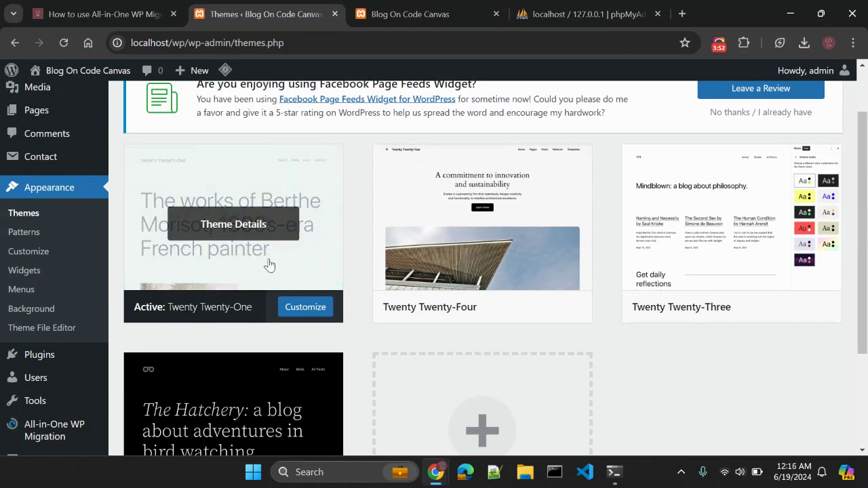
pyautogui.scroll(1, 269, 265)
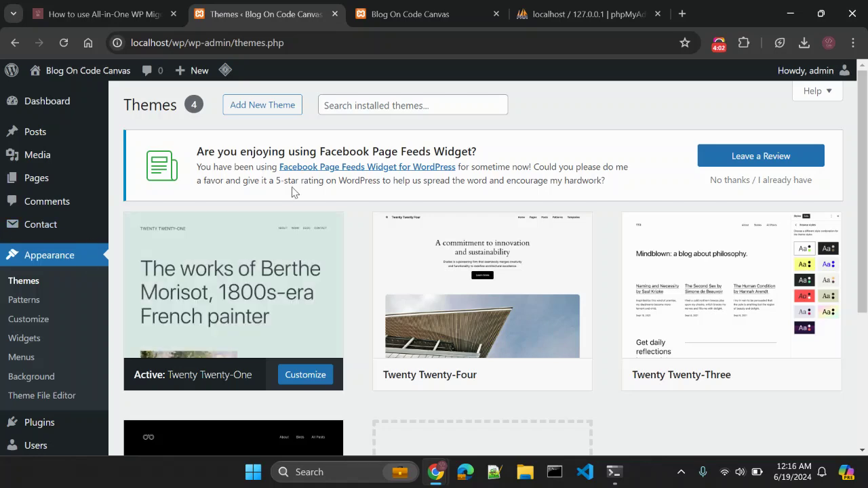
pyautogui.scroll(-1, 143, 267)
pyautogui.moveTo(34, 366)
pyautogui.scroll(1, 34, 366)
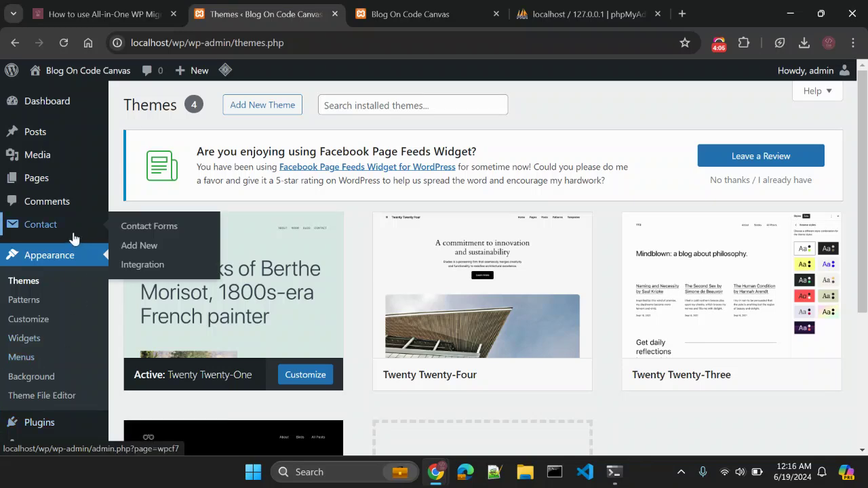
pyautogui.scroll(-1, 68, 292)
pyautogui.scroll(-1, 68, 292)
pyautogui.moveTo(52, 354)
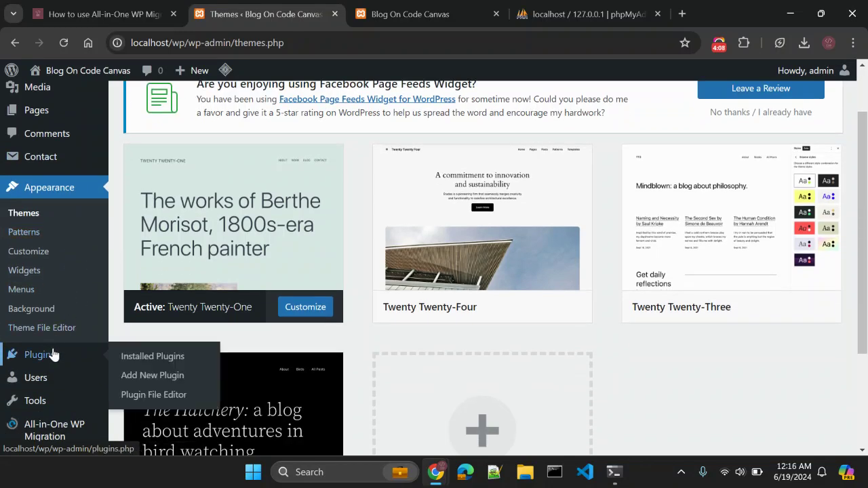
pyautogui.scroll(1, 393, 238)
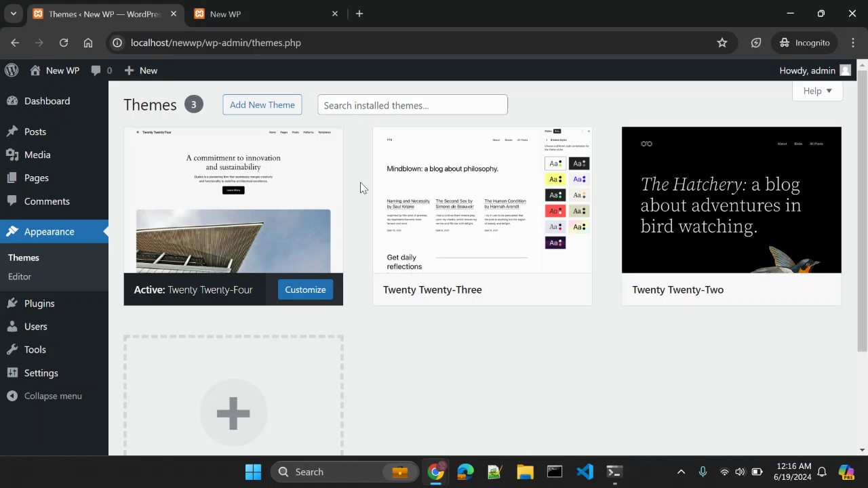
# Alt+Tab between the Blog On Code Canvas and New WP Themes windows to compare them.
pyautogui.hotkey('alt', 'Tab')
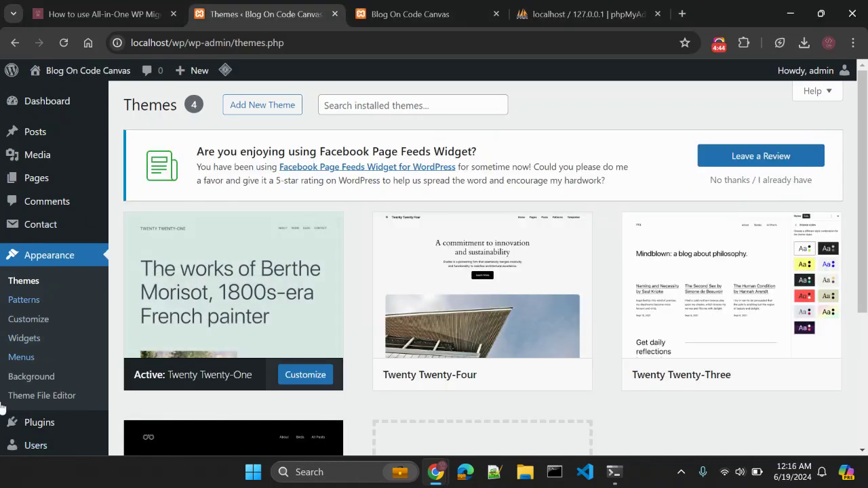
pyautogui.hotkey('alt', 'Tab')
# Go from the migration tutorial to the All-in-One WP Migration plugin page's description.
pyautogui.click(153, 12)
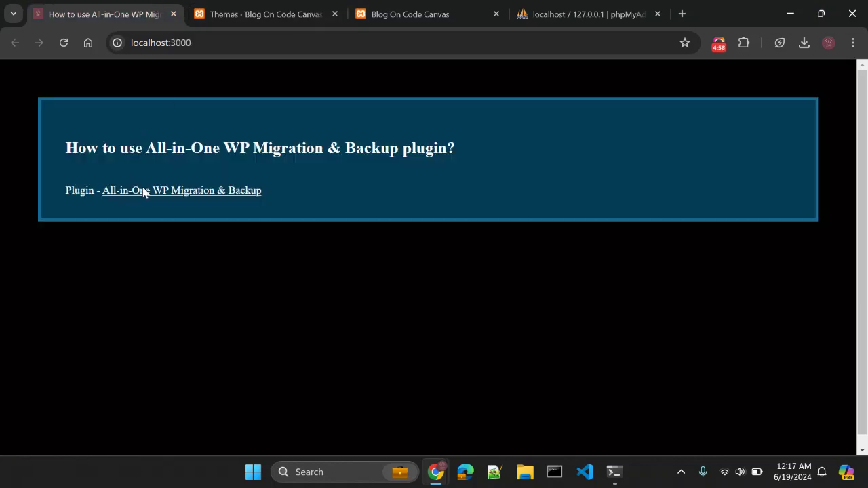
pyautogui.click(144, 192)
pyautogui.click(135, 5)
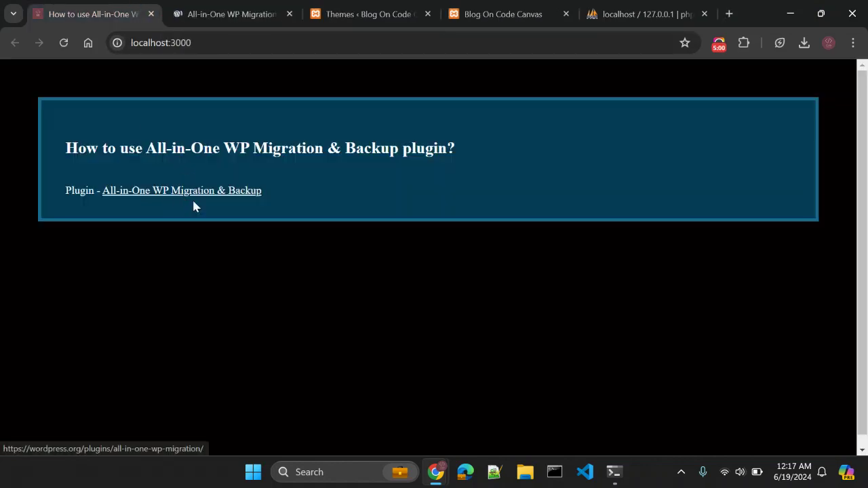
pyautogui.click(233, 10)
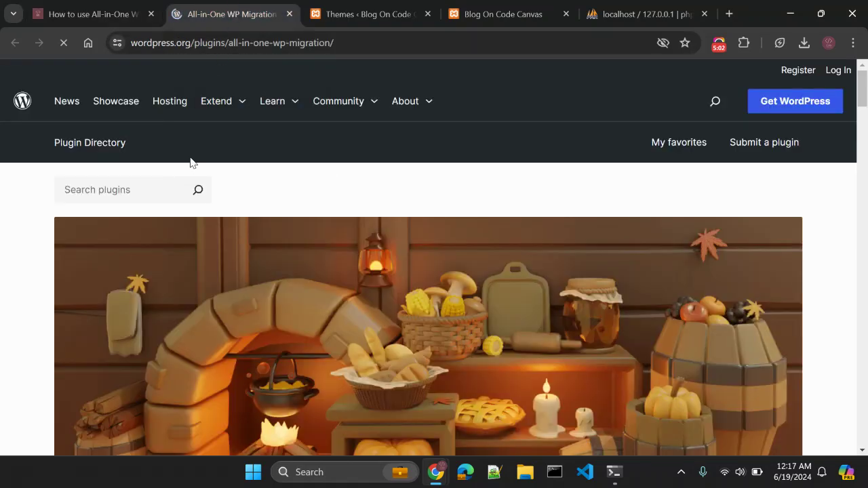
pyautogui.scroll(-3, 151, 180)
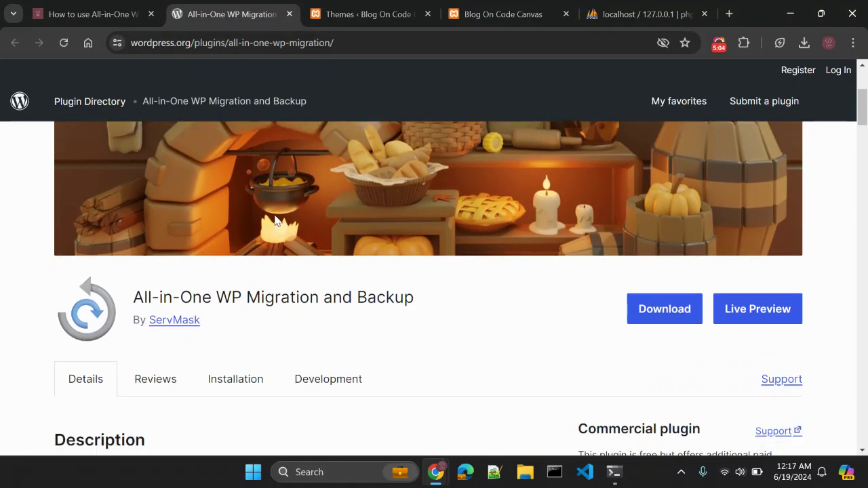
pyautogui.scroll(-4, 275, 220)
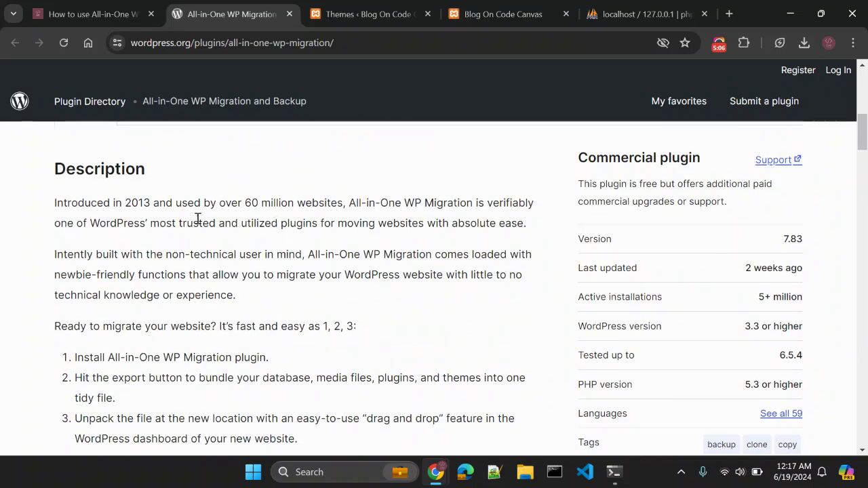
# Highlight the '60 million websites' figure and the Active installations details.
pyautogui.moveTo(245, 203); pyautogui.dragTo(346, 198)
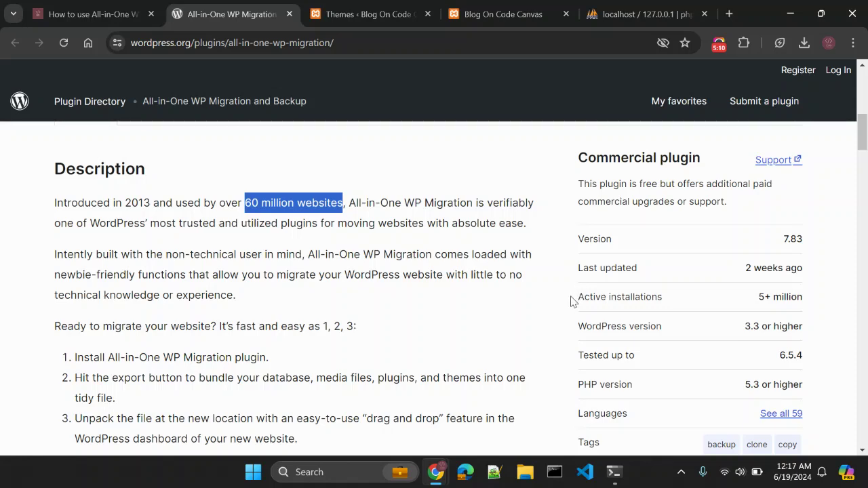
pyautogui.moveTo(572, 302); pyautogui.dragTo(629, 293)
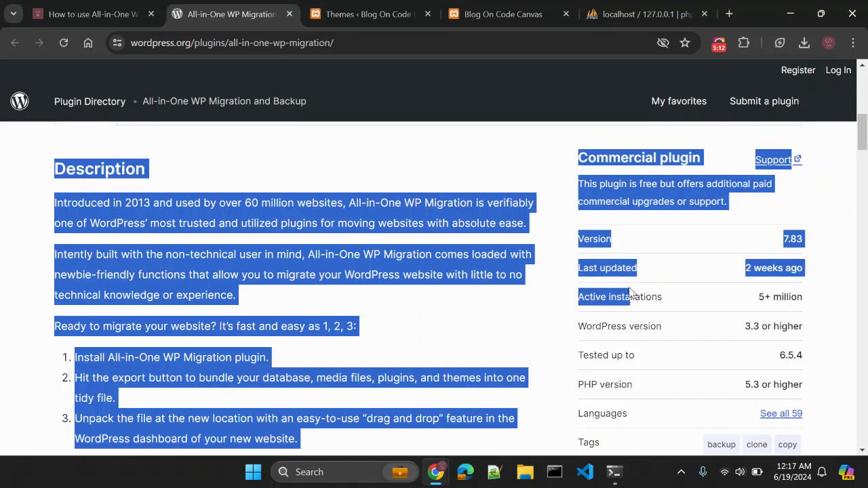
pyautogui.click(630, 293)
pyautogui.tripleClick(626, 297)
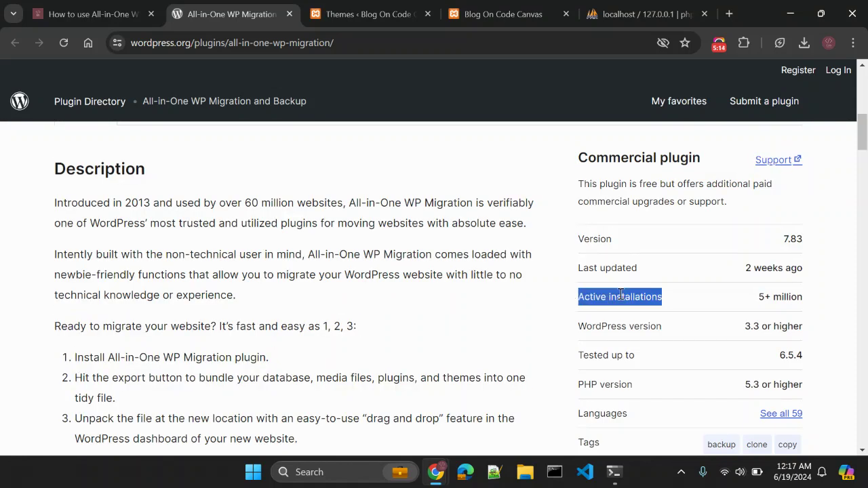
pyautogui.click(554, 307)
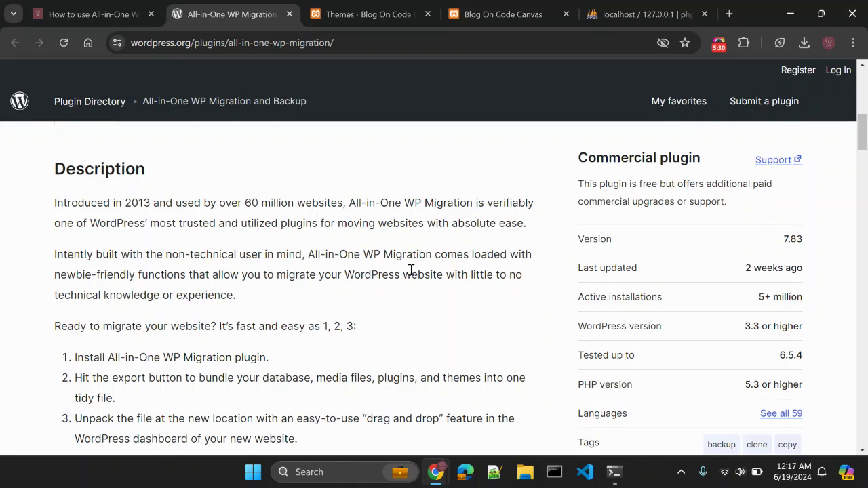
pyautogui.scroll(-1, 411, 270)
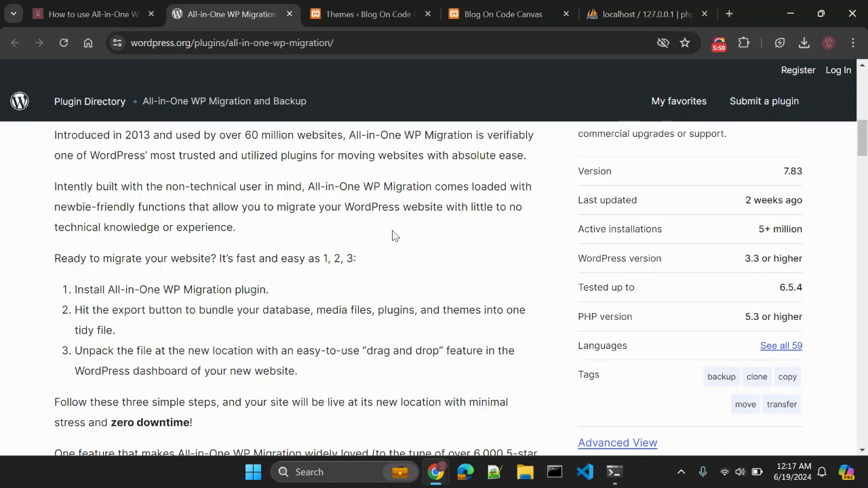
pyautogui.scroll(-1, 392, 235)
pyautogui.scroll(5, 392, 236)
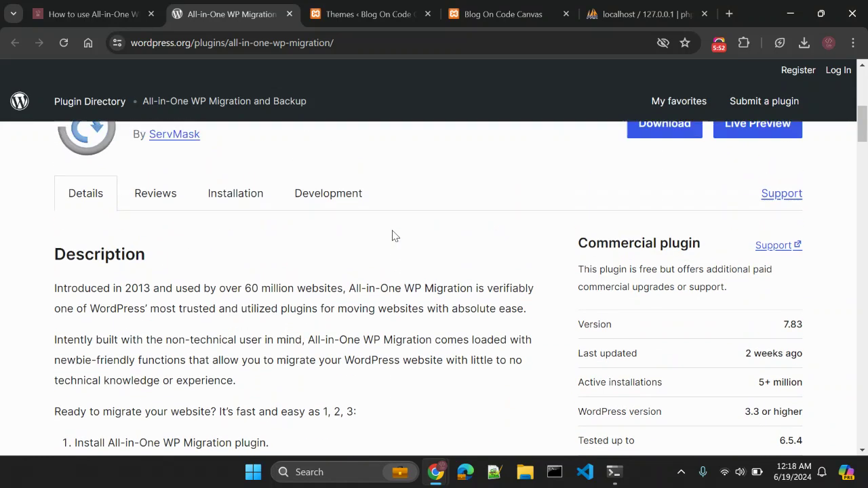
pyautogui.scroll(-2, 392, 234)
pyautogui.scroll(1, 393, 235)
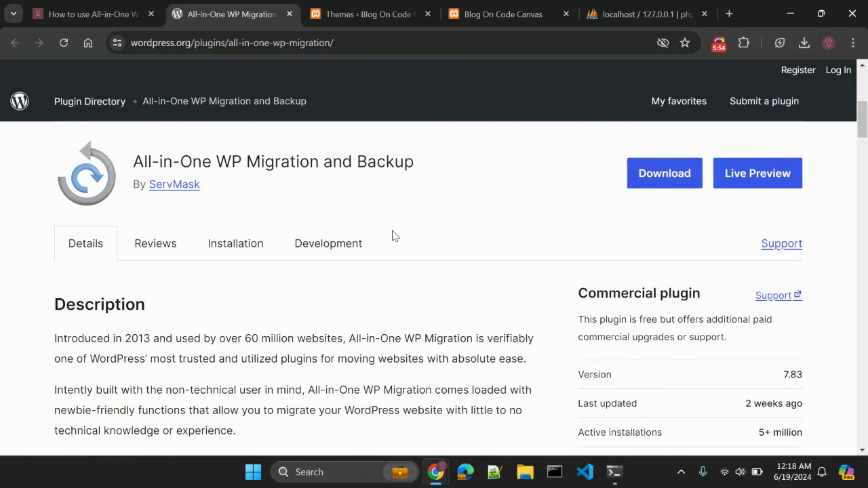
pyautogui.scroll(-2, 393, 235)
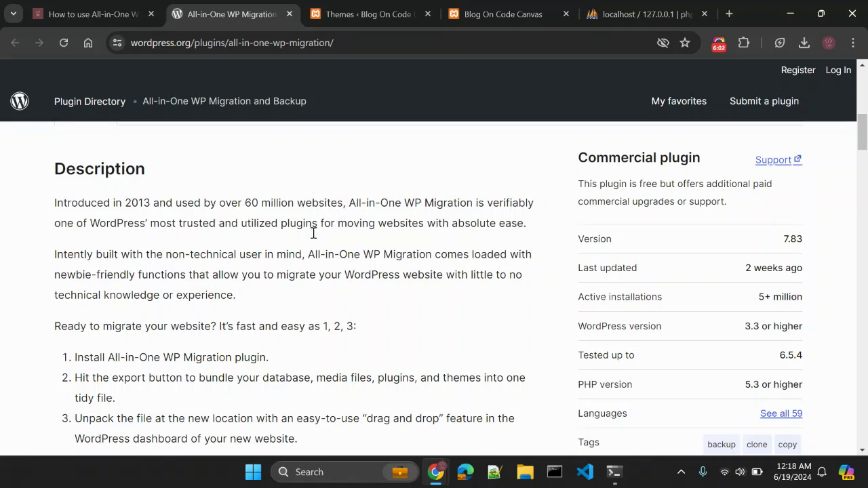
pyautogui.scroll(-2, 378, 260)
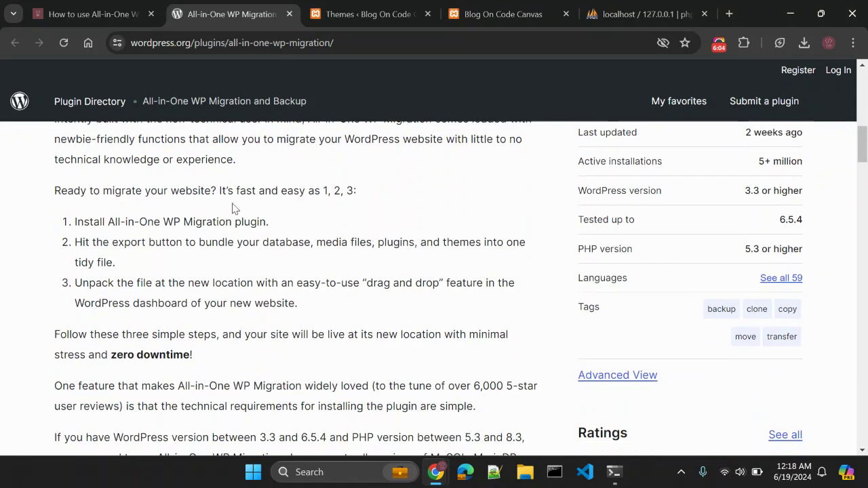
pyautogui.scroll(-2, 108, 268)
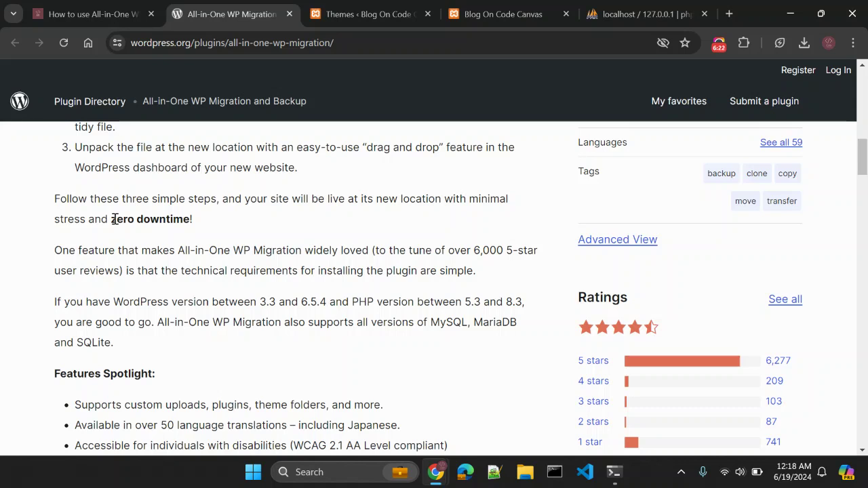
pyautogui.scroll(-1, 114, 219)
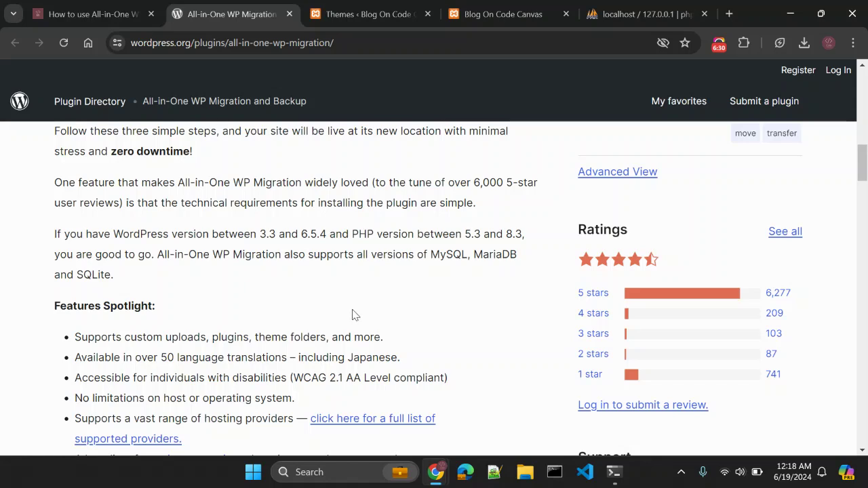
pyautogui.scroll(-2, 353, 312)
pyautogui.scroll(1, 224, 309)
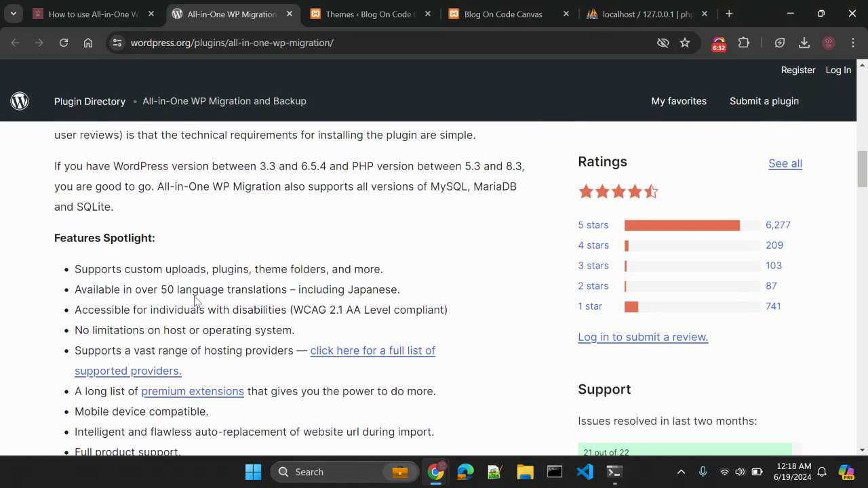
pyautogui.scroll(1, 175, 275)
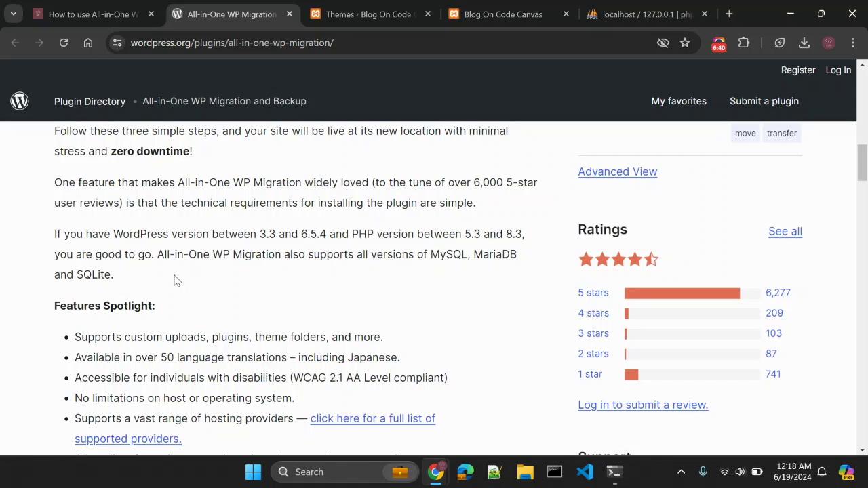
pyautogui.scroll(-2, 175, 278)
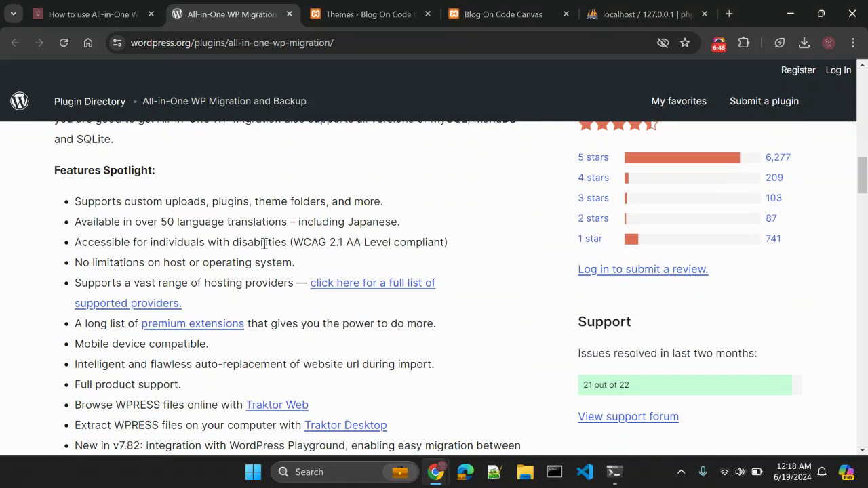
pyautogui.scroll(-1, 186, 256)
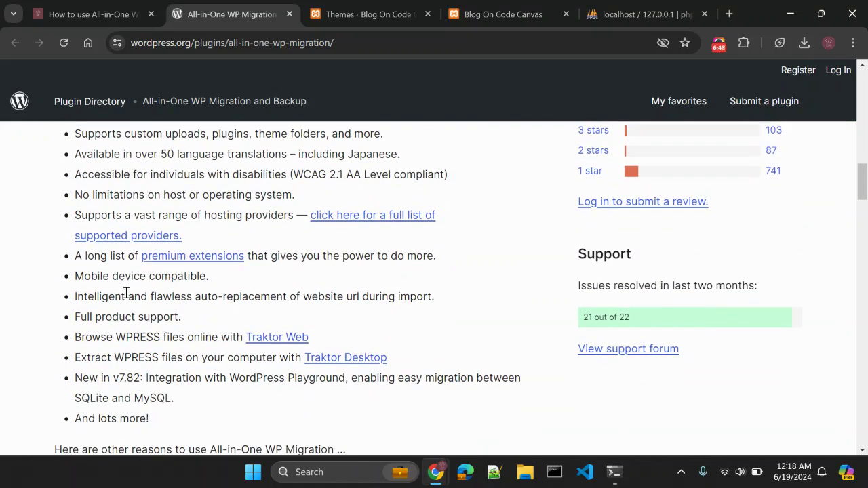
pyautogui.scroll(-1, 127, 293)
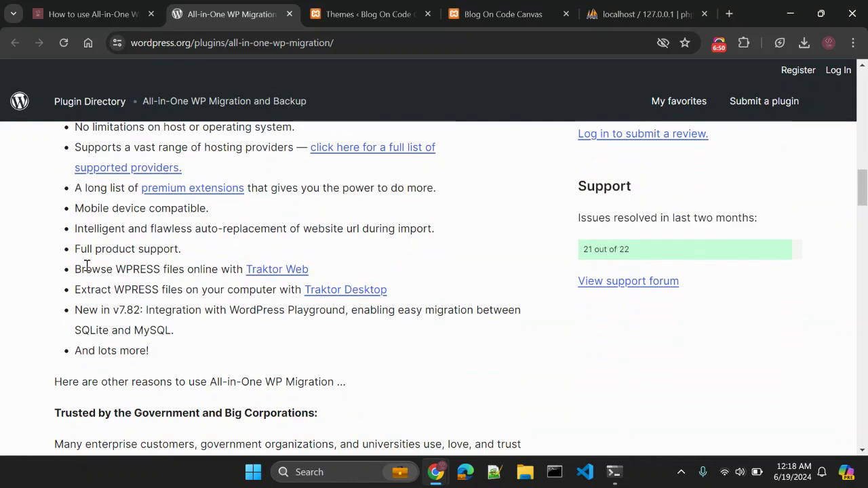
pyautogui.scroll(-2, 102, 289)
pyautogui.scroll(3, 104, 293)
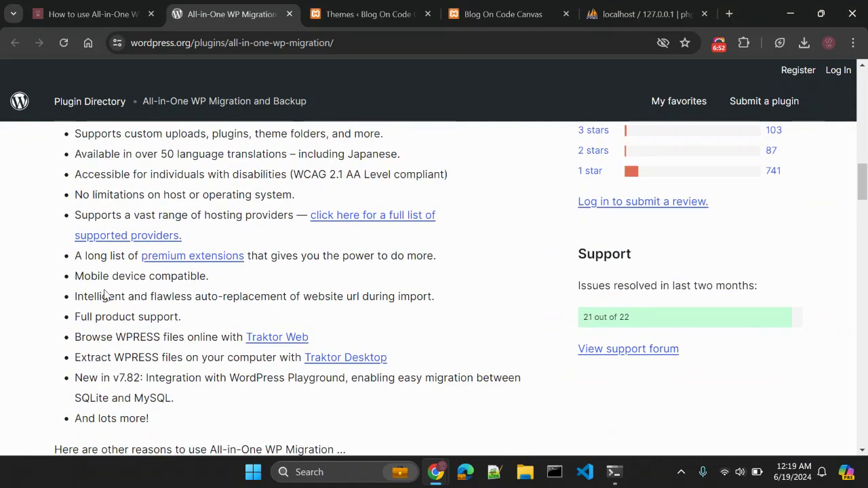
pyautogui.scroll(2, 475, 299)
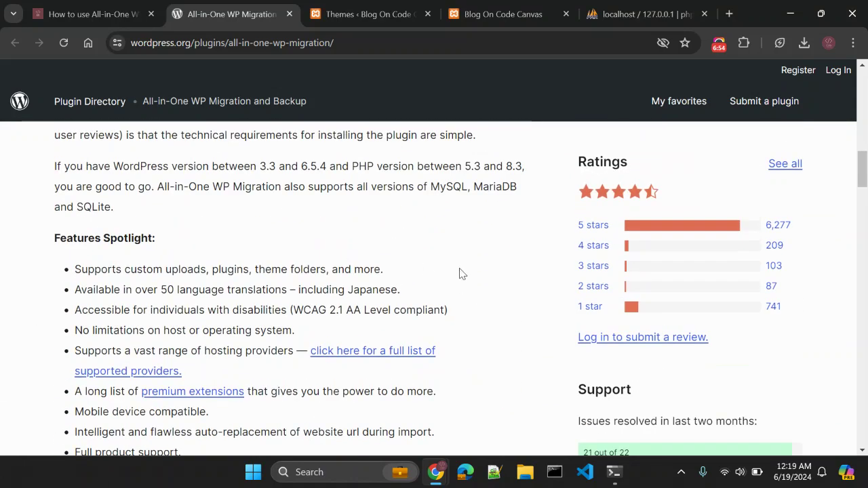
pyautogui.scroll(4, 459, 272)
pyautogui.scroll(3, 456, 271)
pyautogui.scroll(-10, 456, 271)
pyautogui.scroll(-3, 456, 272)
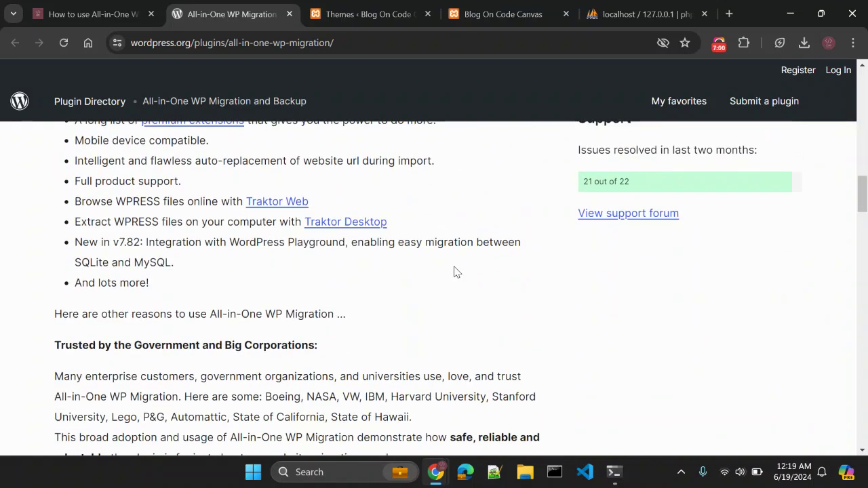
pyautogui.scroll(-3, 454, 272)
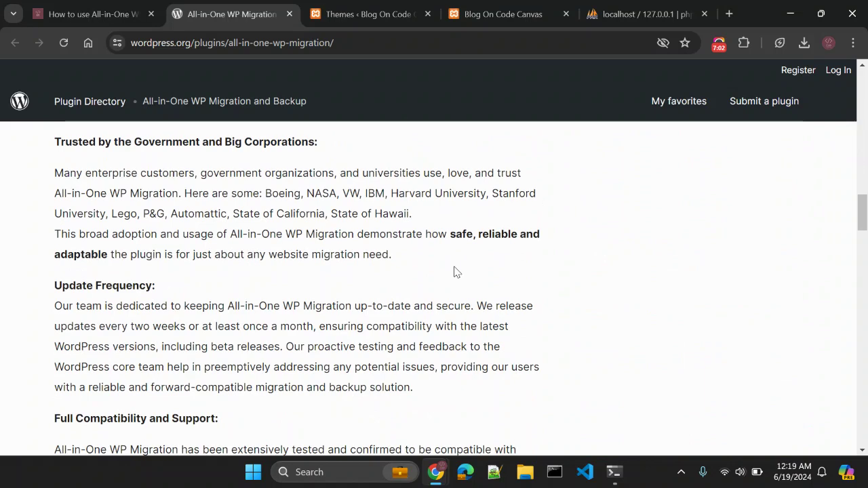
pyautogui.scroll(-2, 455, 272)
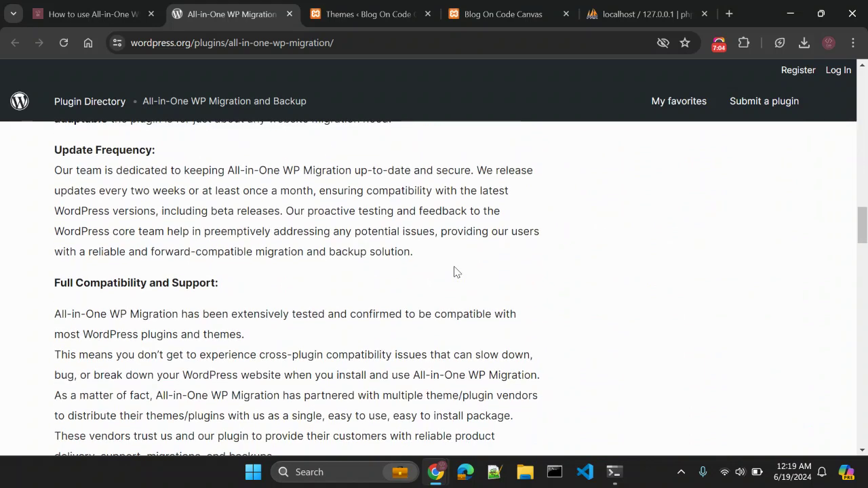
pyautogui.scroll(1, 455, 271)
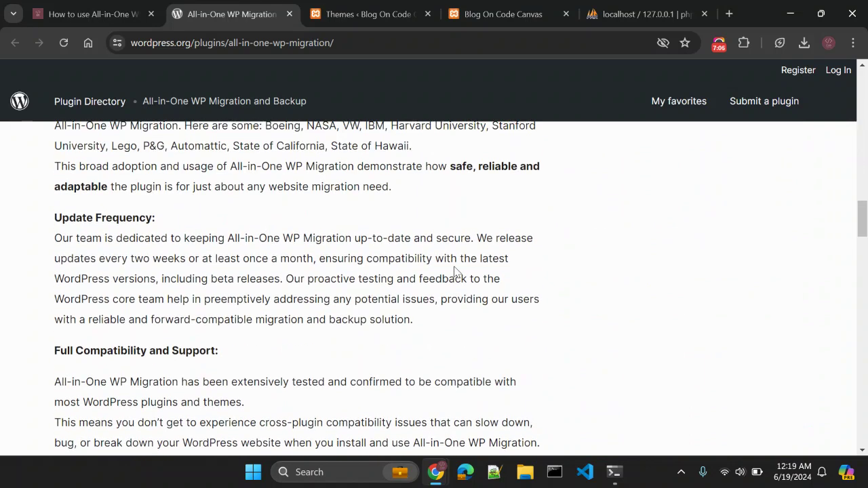
pyautogui.scroll(1, 454, 271)
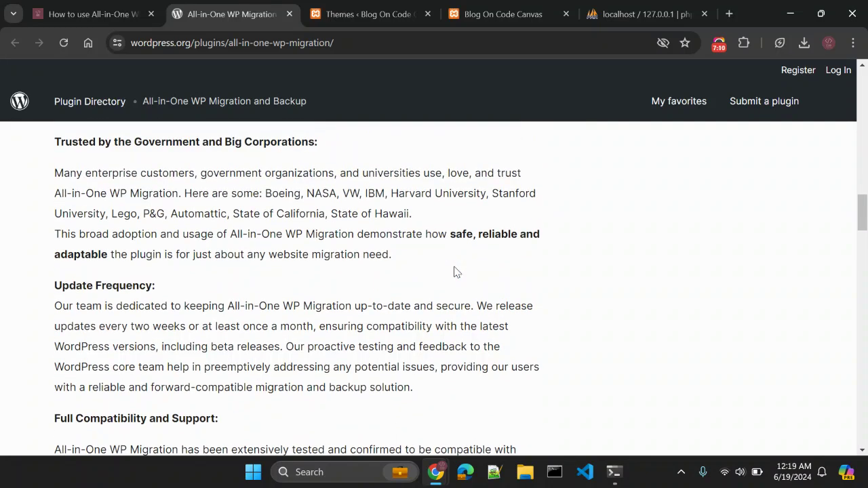
pyautogui.scroll(1, 455, 271)
pyautogui.scroll(-1, 455, 268)
pyautogui.scroll(-1, 214, 253)
pyautogui.moveTo(55, 217); pyautogui.dragTo(155, 218)
pyautogui.click(189, 226)
pyautogui.scroll(-1, 188, 226)
pyautogui.scroll(-1, 189, 226)
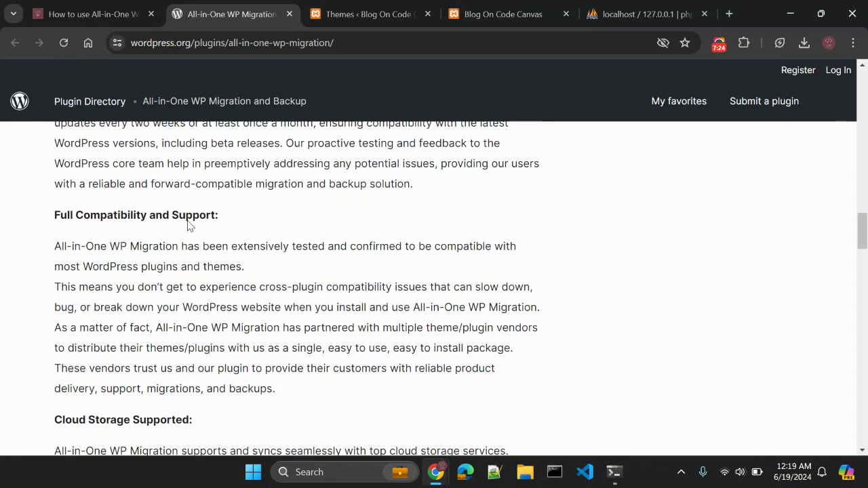
pyautogui.scroll(-1, 190, 234)
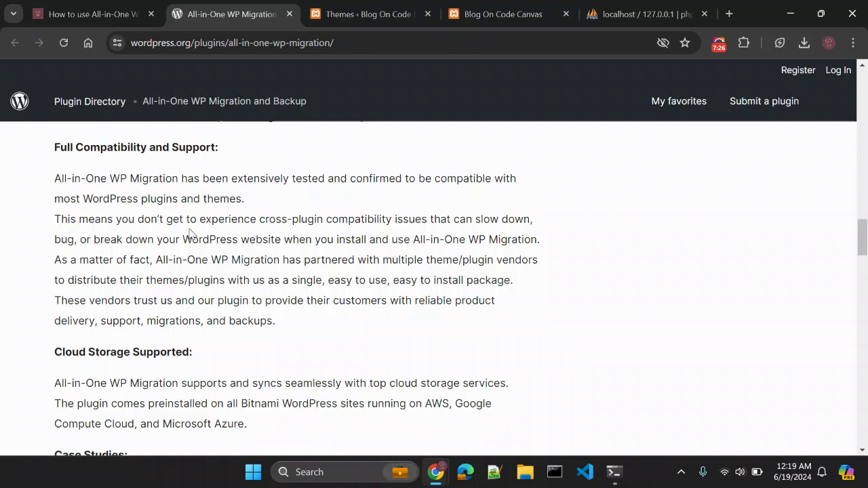
pyautogui.scroll(-2, 190, 233)
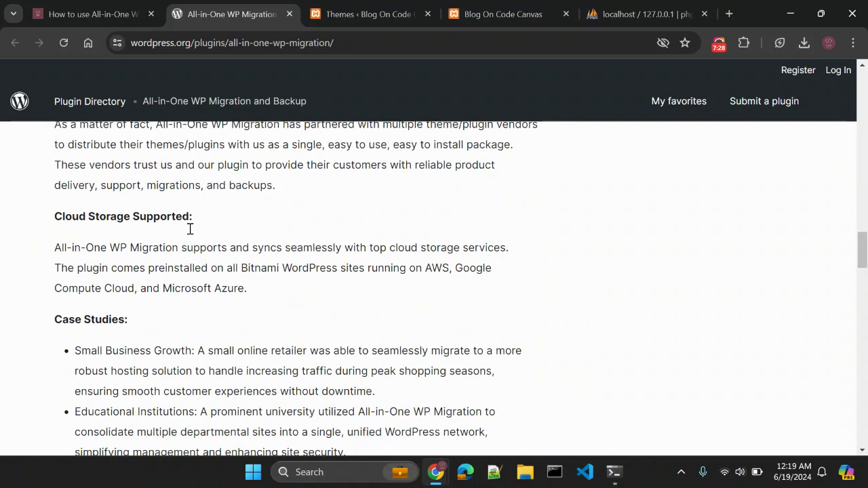
pyautogui.moveTo(55, 216); pyautogui.dragTo(197, 224)
pyautogui.click(195, 226)
pyautogui.scroll(-1, 195, 226)
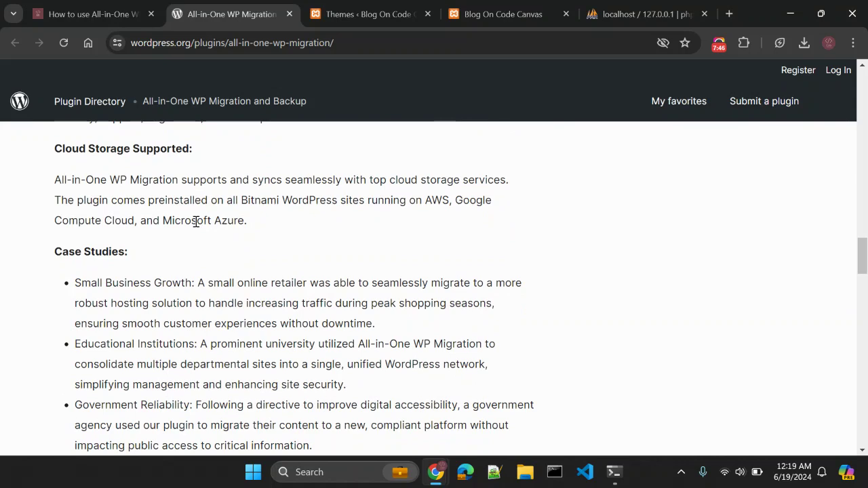
pyautogui.scroll(-1, 196, 221)
pyautogui.scroll(1, 196, 222)
pyautogui.scroll(-10, 196, 222)
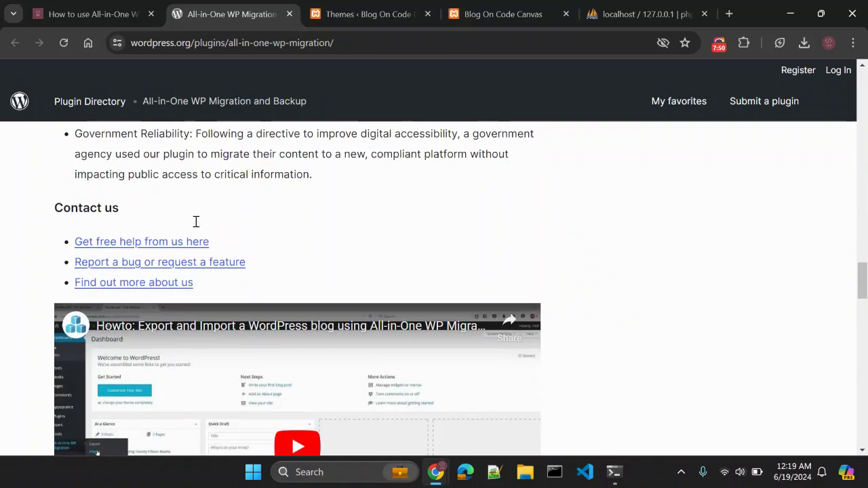
pyautogui.scroll(-4, 196, 221)
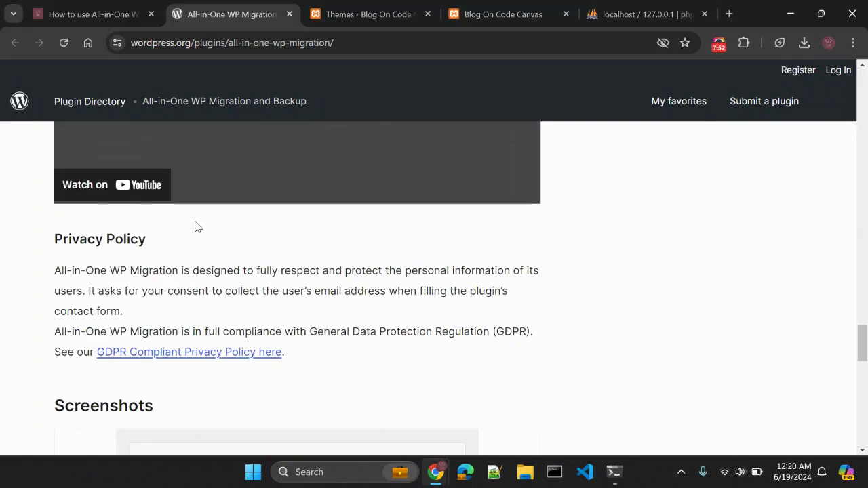
pyautogui.scroll(-4, 195, 221)
pyautogui.scroll(-2, 194, 228)
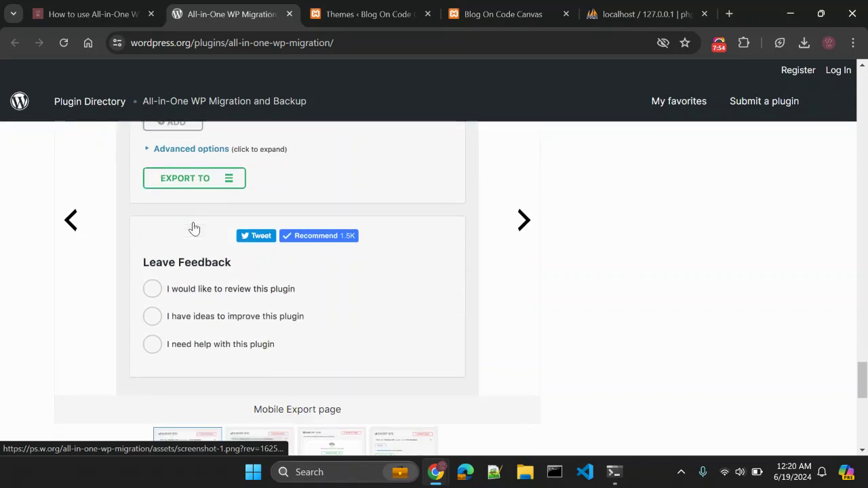
pyautogui.scroll(-5, 580, 233)
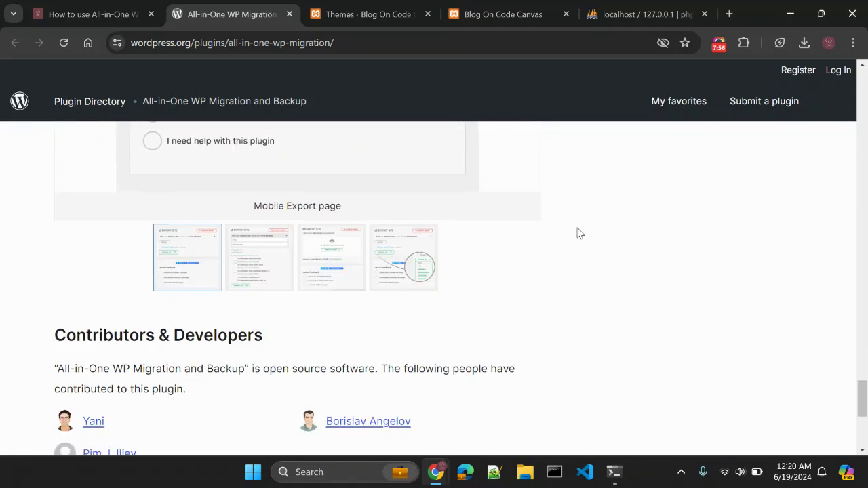
pyautogui.scroll(10, 580, 233)
pyautogui.scroll(8, 580, 234)
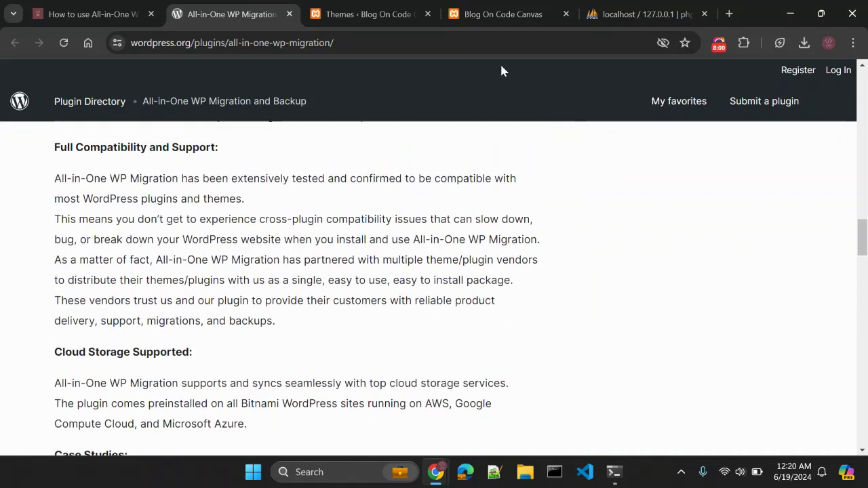
# Open Blog On Code Canvas's Plugins list showing 8 plugins, with All-in-One WP Migration 7.83 active.
pyautogui.click(370, 13)
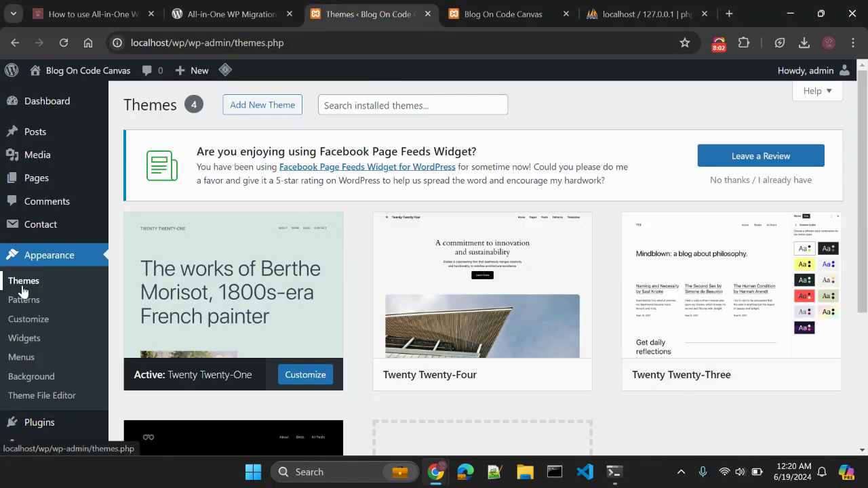
pyautogui.scroll(-2, 86, 275)
pyautogui.moveTo(66, 364)
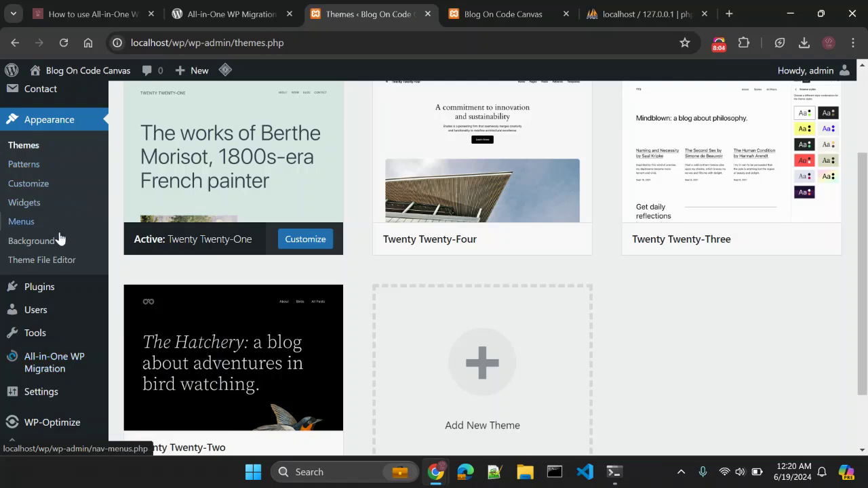
pyautogui.click(58, 294)
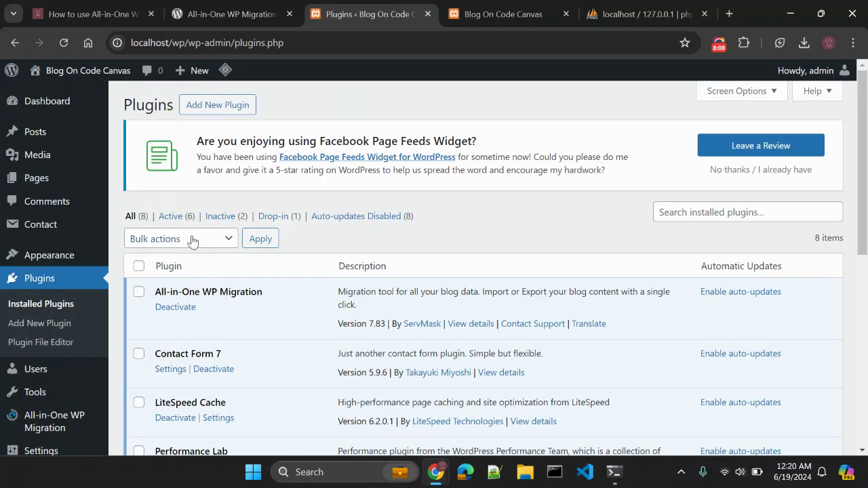
pyautogui.scroll(-2, 195, 250)
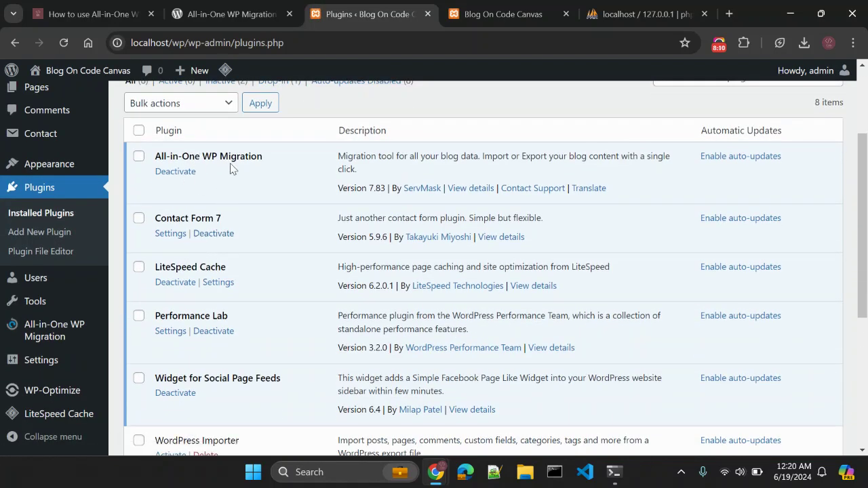
# Open the All-in-One WP Migration Export page and expand its Find/Replace fields.
pyautogui.moveTo(32, 336)
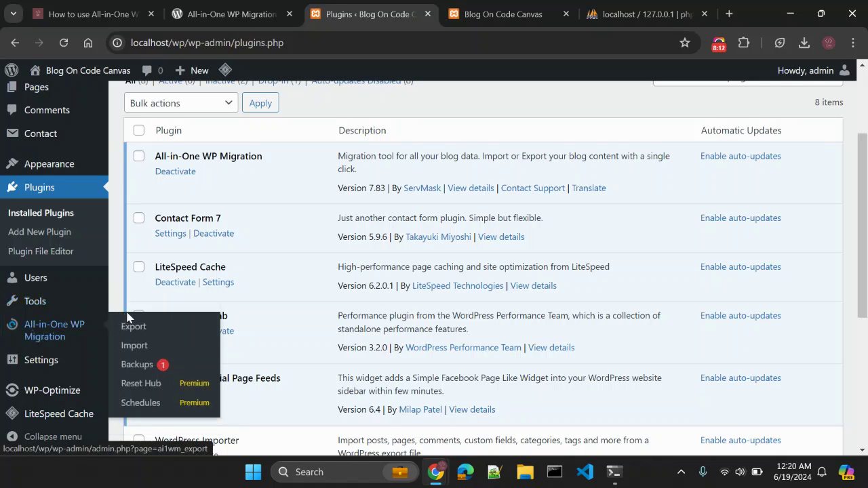
pyautogui.click(140, 328)
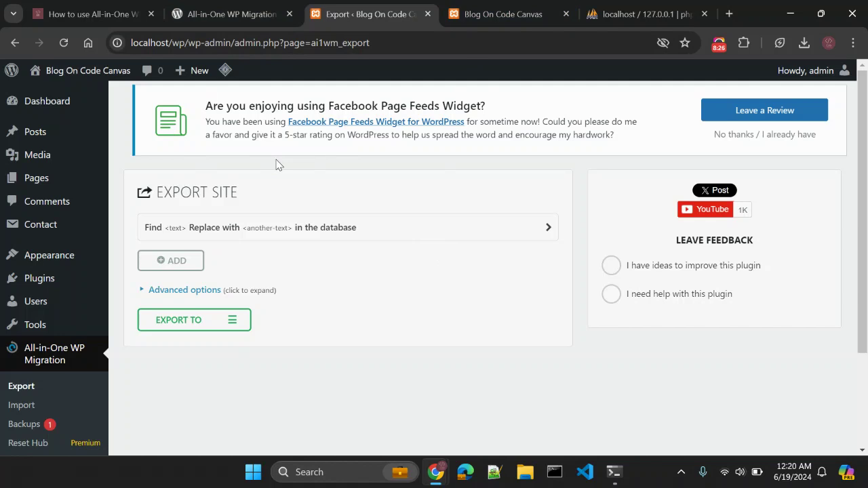
pyautogui.click(248, 232)
pyautogui.click(173, 255)
# Scroll the front page past the 'Hello Drupal!' and 'Magazine wp Theme – 2024' posts.
pyautogui.click(473, 15)
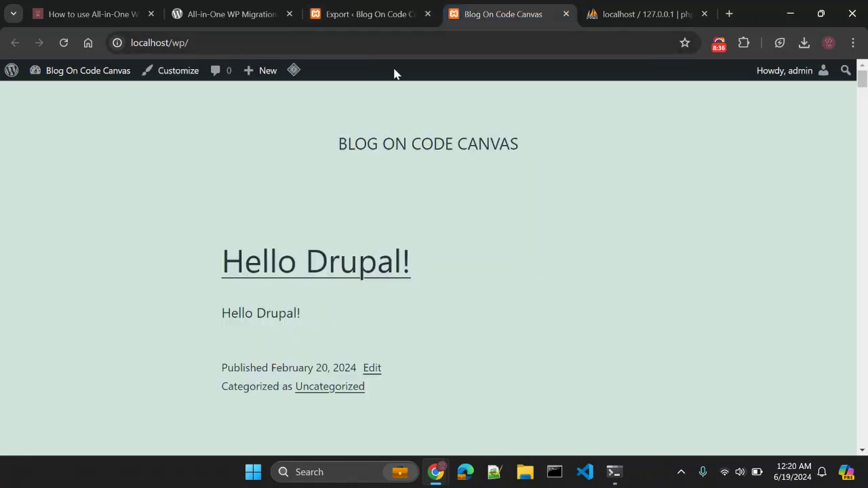
pyautogui.scroll(-6, 580, 197)
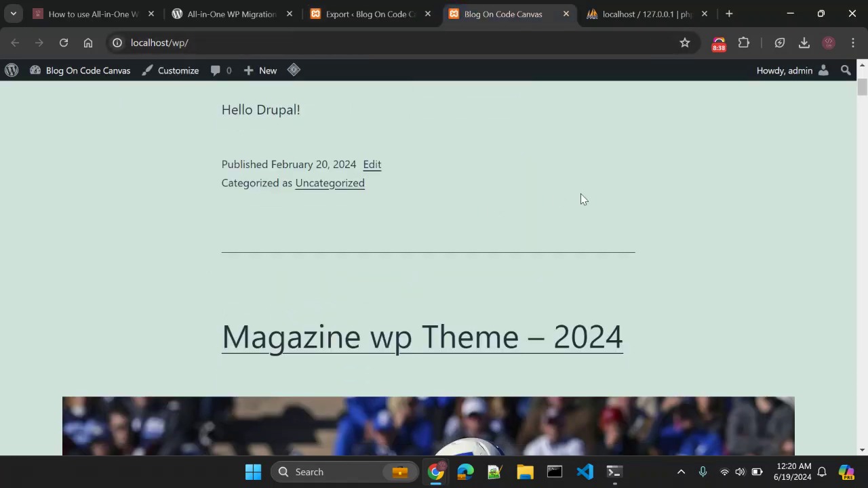
pyautogui.scroll(1, 581, 200)
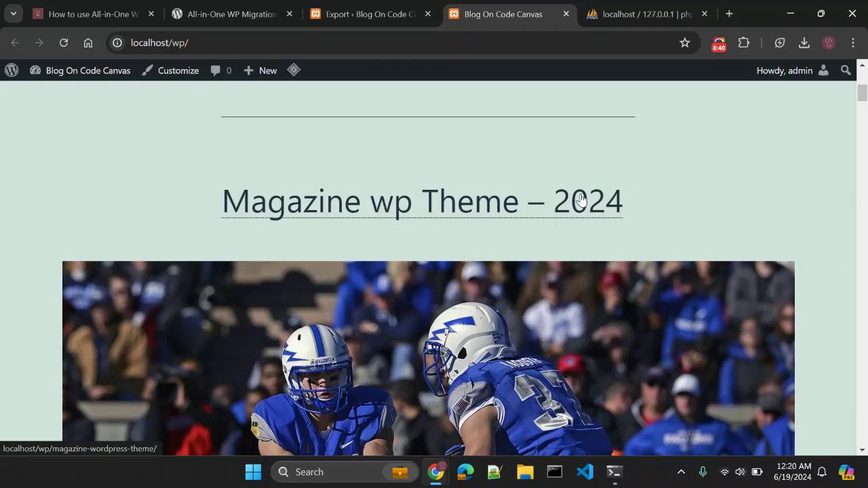
pyautogui.scroll(-8, 581, 199)
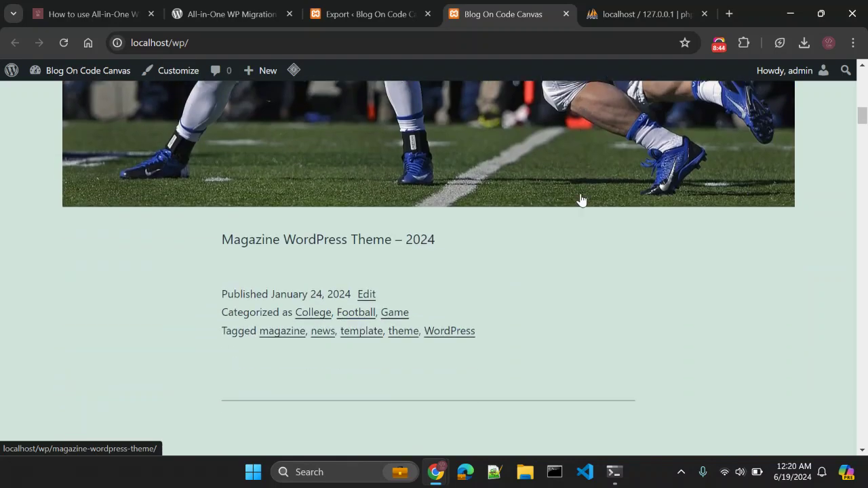
# Enter 'WordPress' as the find text and 'NewWordPress' as its replacement on the Export page.
pyautogui.click(372, 16)
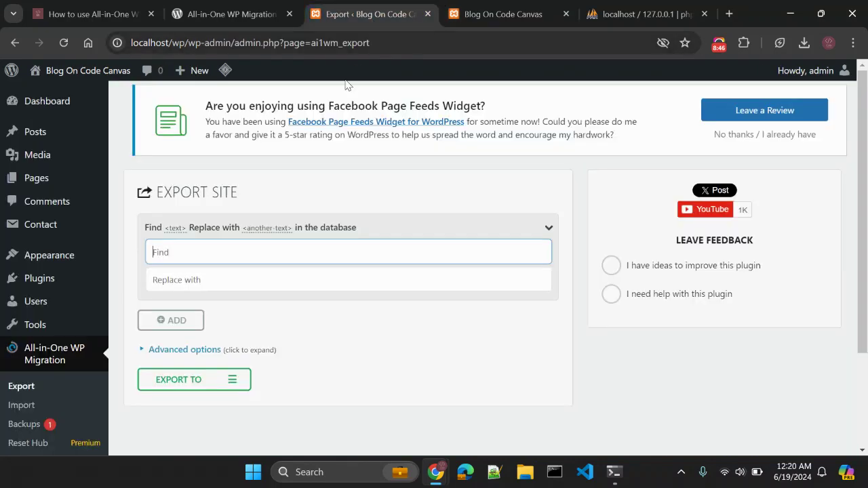
pyautogui.click(284, 258)
pyautogui.write('Wor')
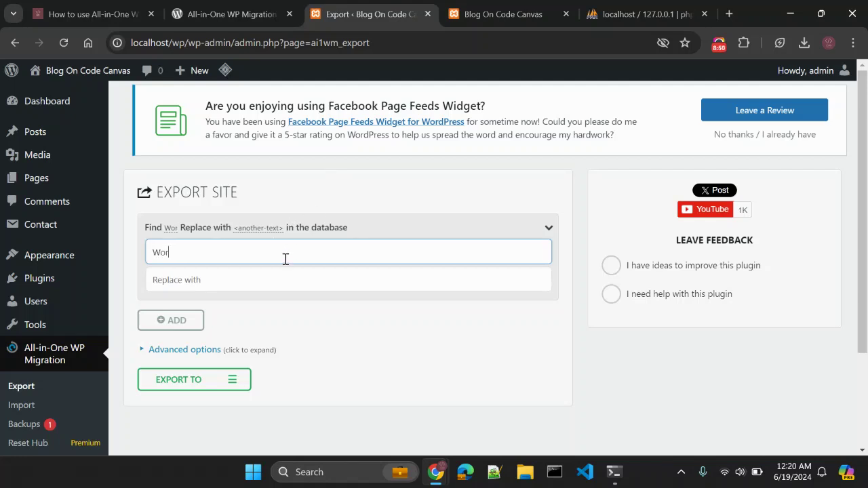
pyautogui.write('dPress')
pyautogui.press('Tab')
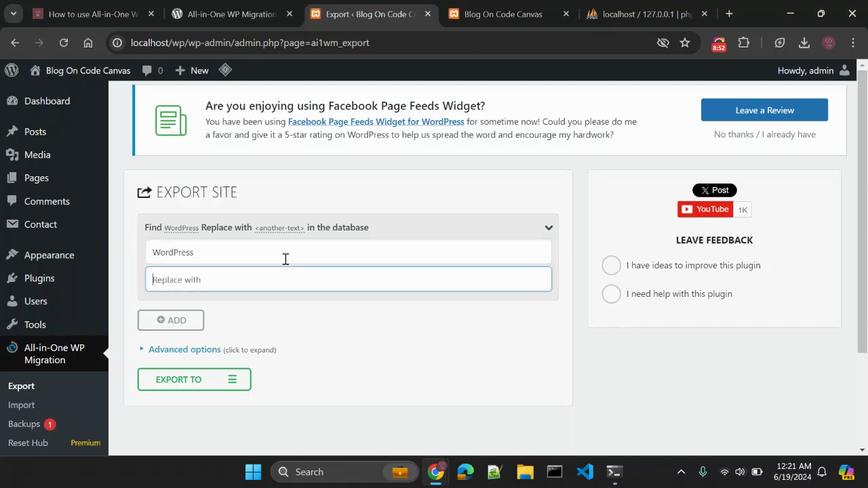
pyautogui.write('New W')
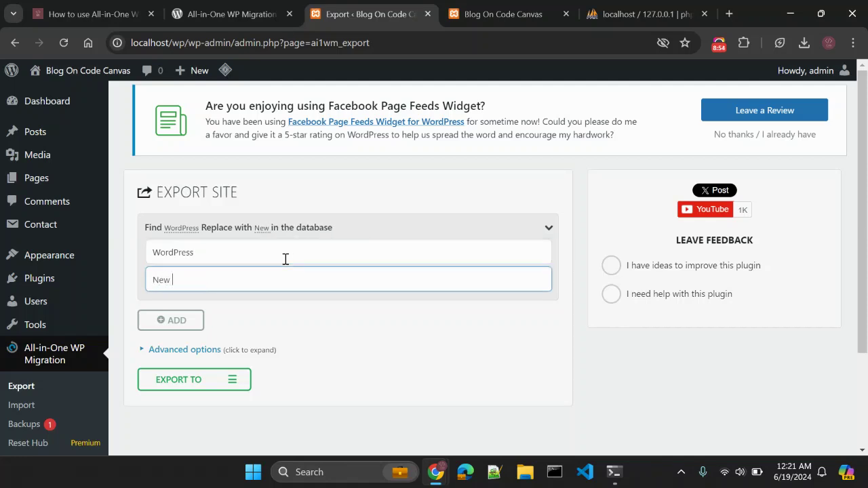
pyautogui.press('BackSpace')
pyautogui.press('BackSpace')
pyautogui.write('Word')
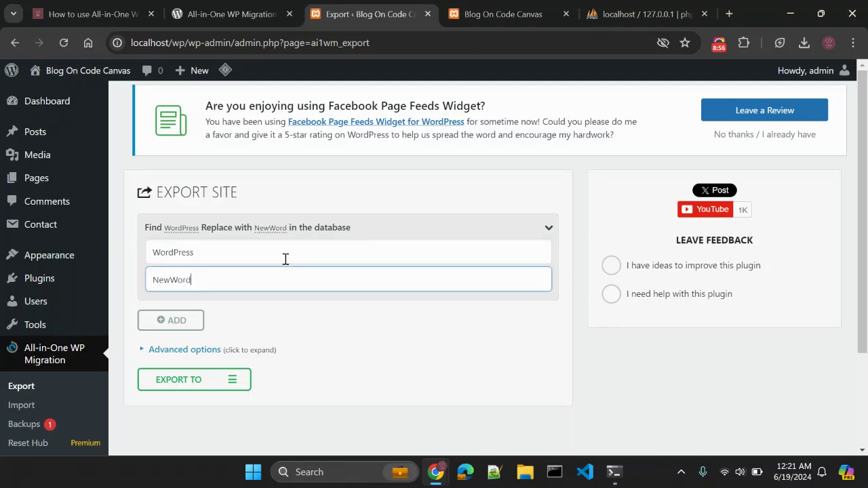
pyautogui.write('Press')
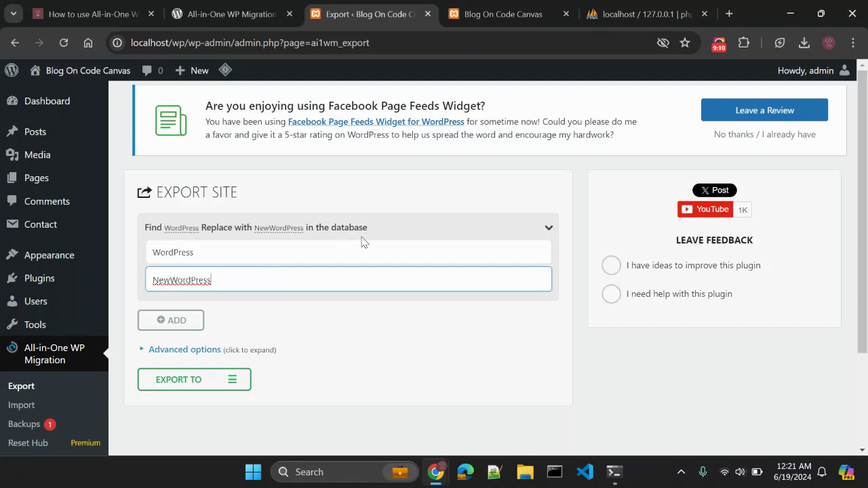
pyautogui.scroll(-1, 356, 241)
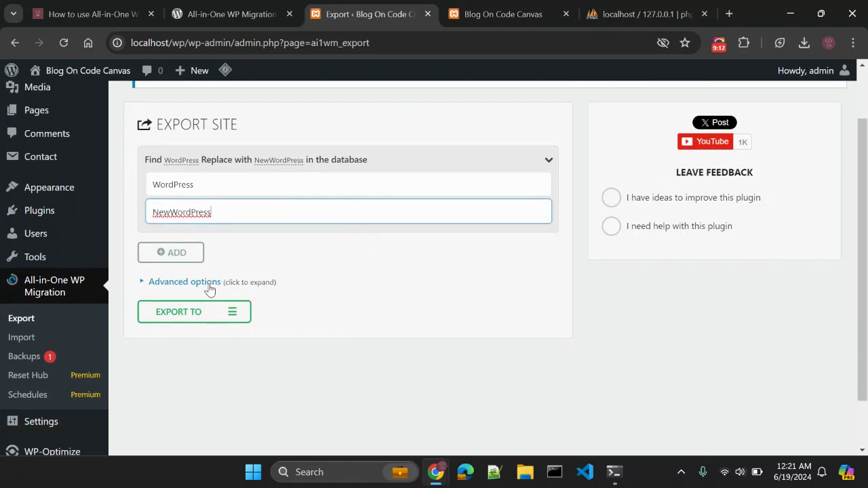
# Try the advanced export options but leave them all unchecked, then show the Export To destinations.
pyautogui.click(208, 283)
pyautogui.scroll(-1, 388, 258)
pyautogui.scroll(-1, 389, 258)
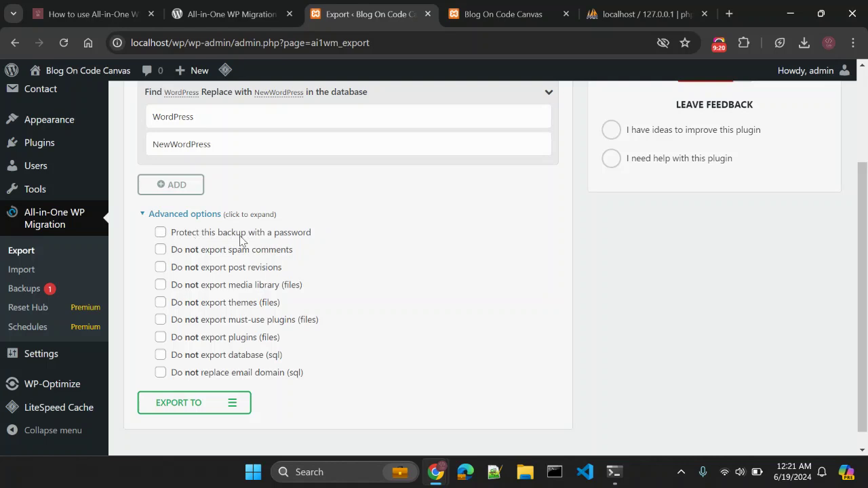
pyautogui.click(160, 232)
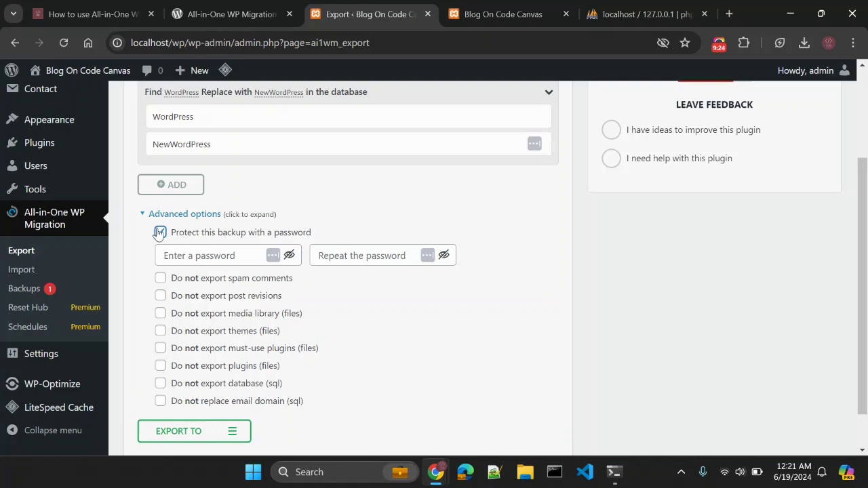
pyautogui.click(160, 233)
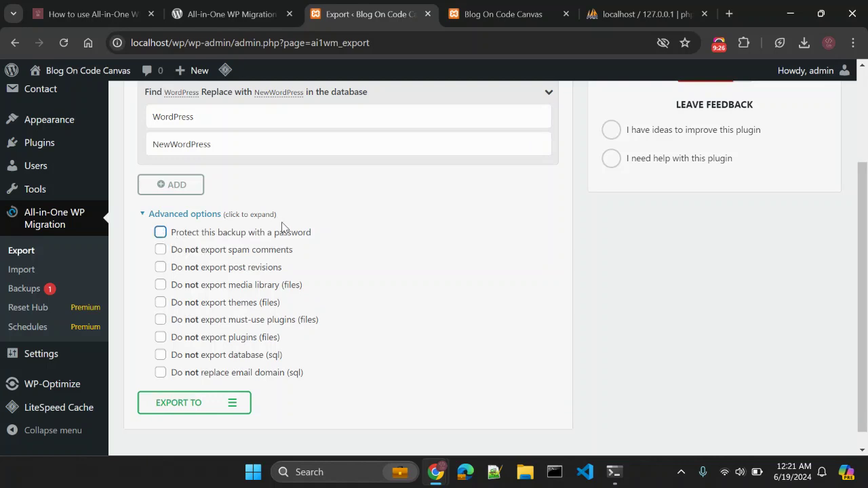
pyautogui.click(160, 251)
pyautogui.click(161, 253)
pyautogui.click(161, 286)
pyautogui.click(161, 303)
pyautogui.scroll(-1, 141, 311)
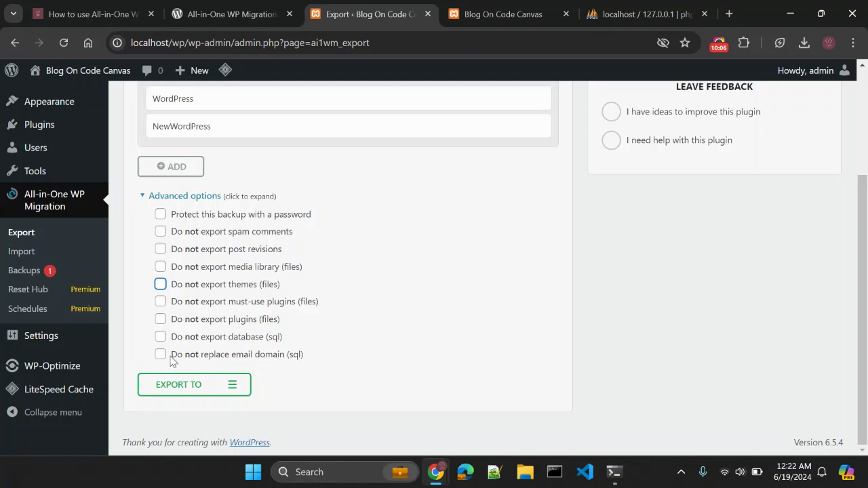
pyautogui.click(196, 197)
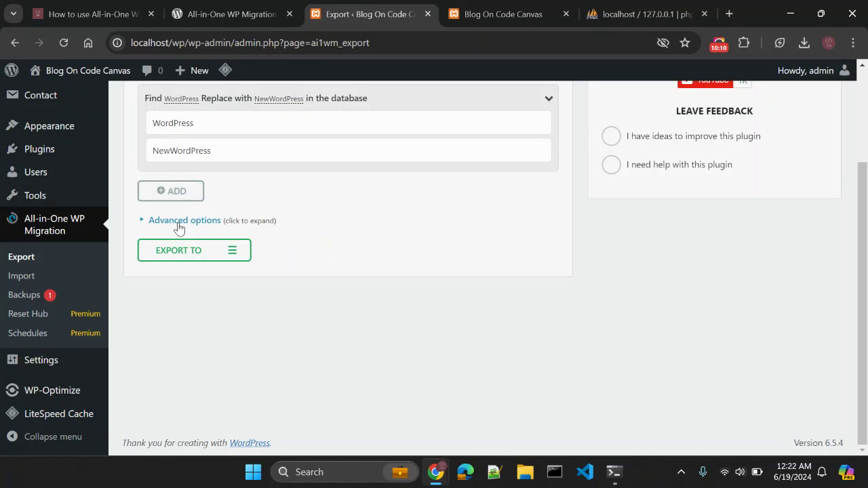
pyautogui.click(197, 254)
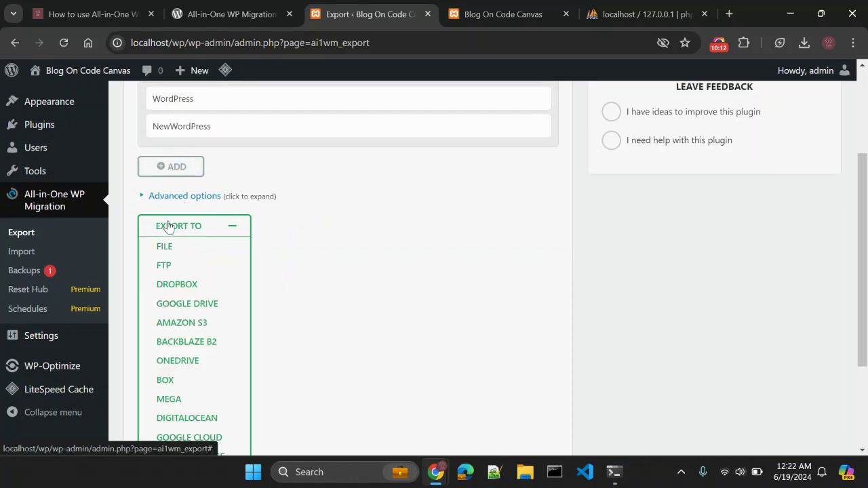
# Scroll through the Export To list to see every destination, from FILE to S3 Client.
pyautogui.scroll(-1, 335, 237)
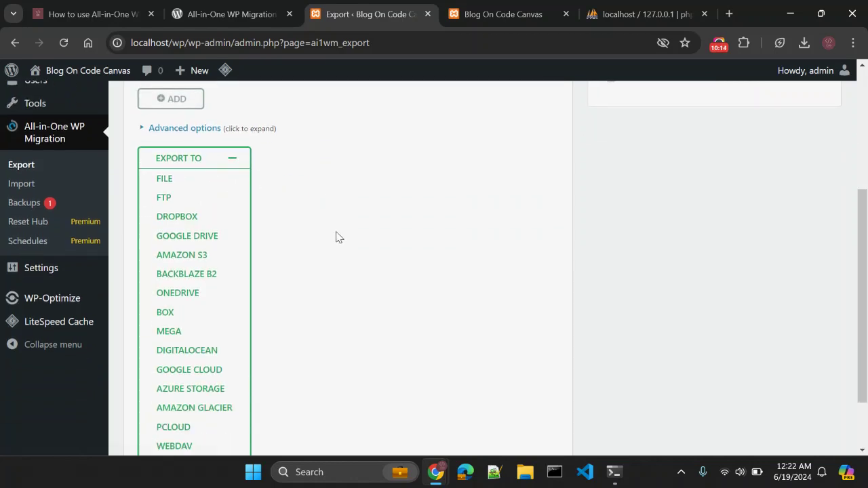
pyautogui.scroll(-1, 337, 237)
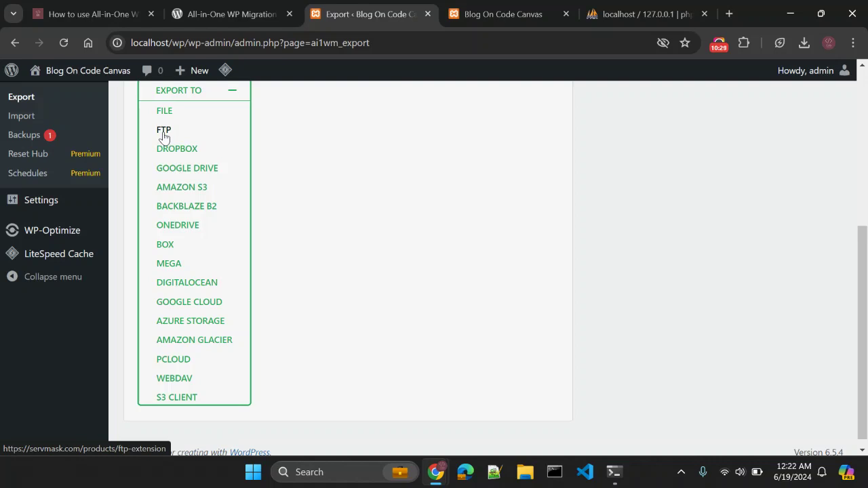
# View the FTP Extension product page ($8.25/month yearly licence) in a new tab, then return to the export.
pyautogui.click(170, 136)
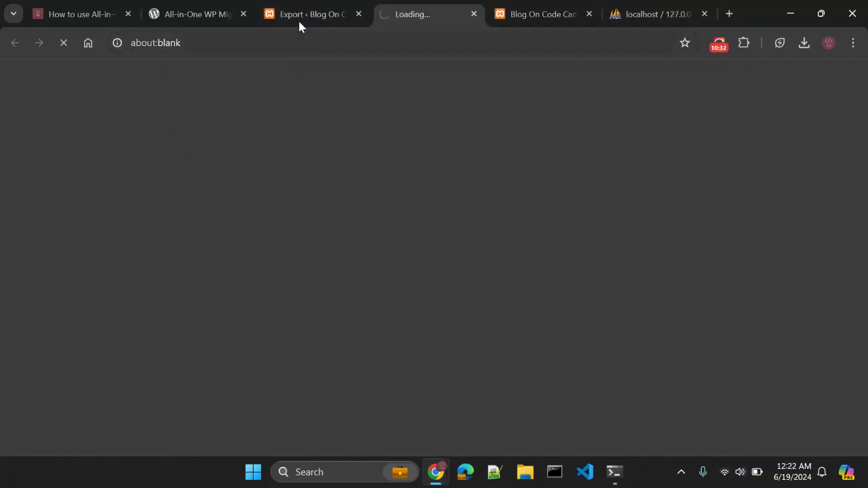
pyautogui.click(301, 20)
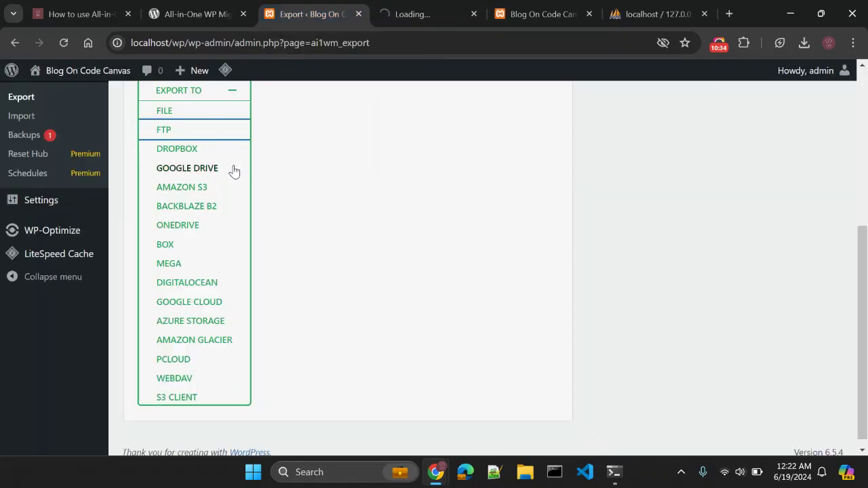
pyautogui.click(410, 19)
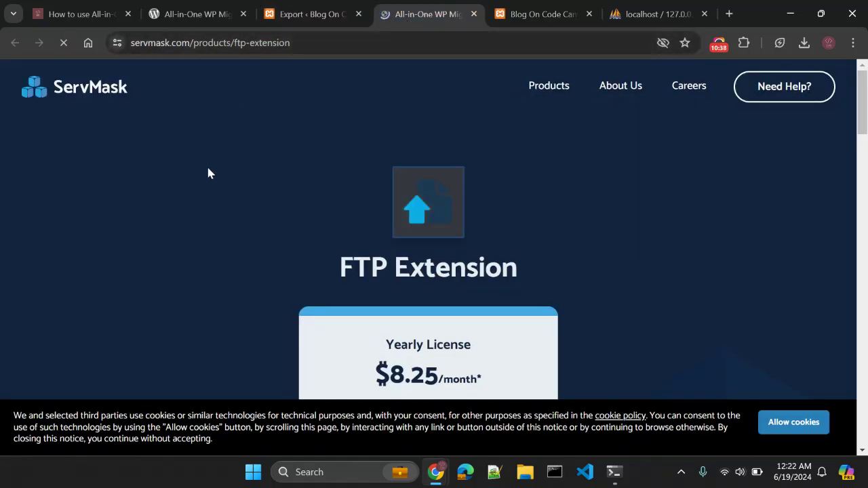
pyautogui.scroll(-3, 184, 228)
pyautogui.scroll(5, 283, 215)
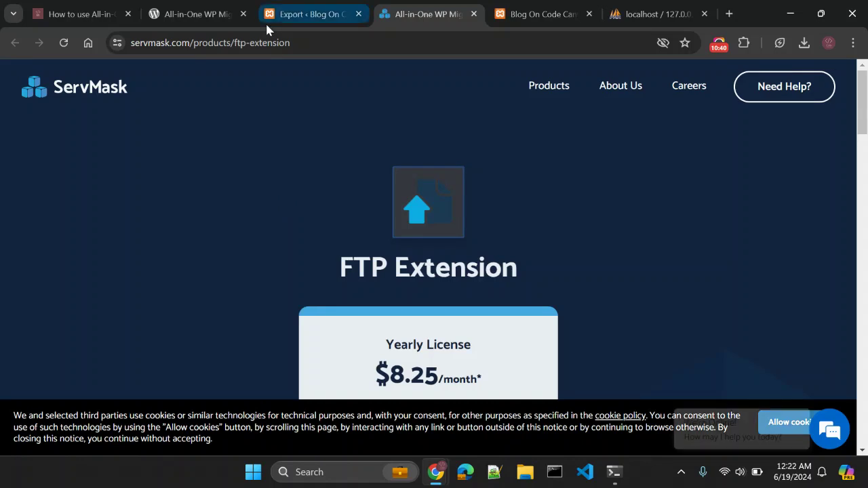
pyautogui.click(289, 16)
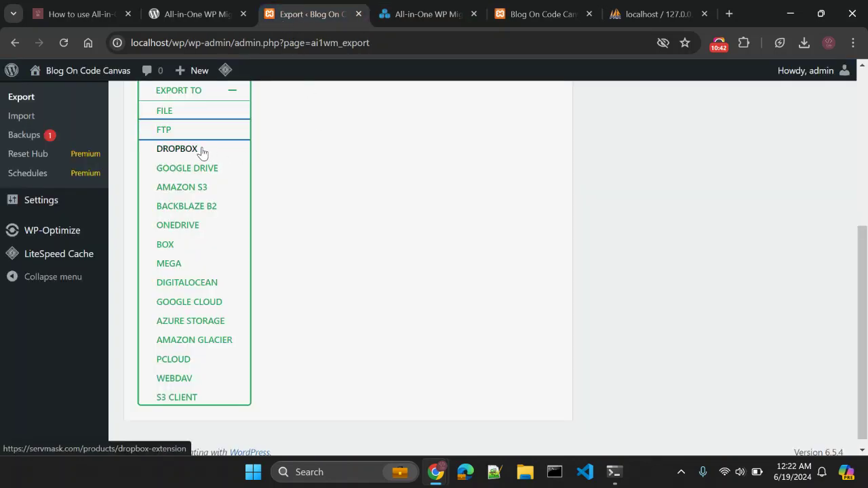
pyautogui.scroll(1, 202, 152)
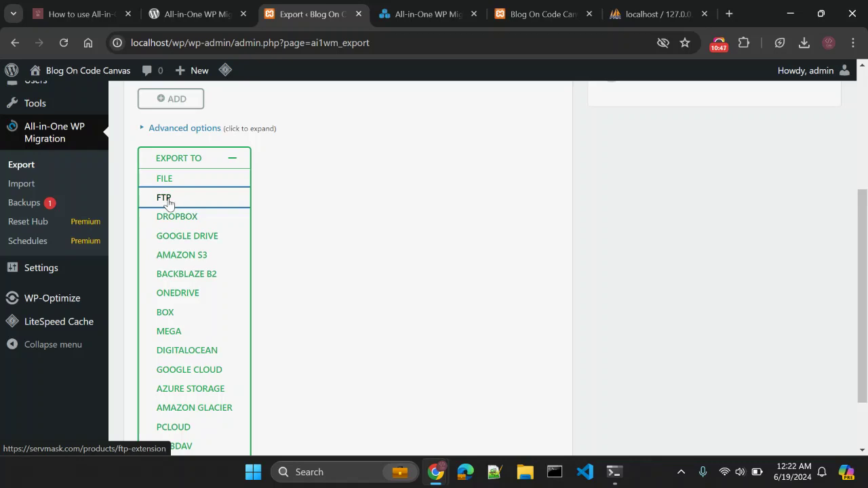
pyautogui.scroll(-1, 210, 217)
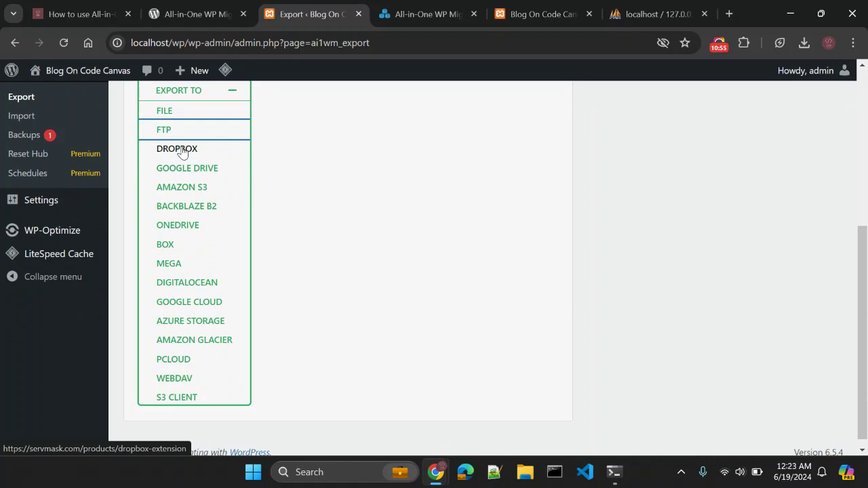
pyautogui.scroll(1, 182, 152)
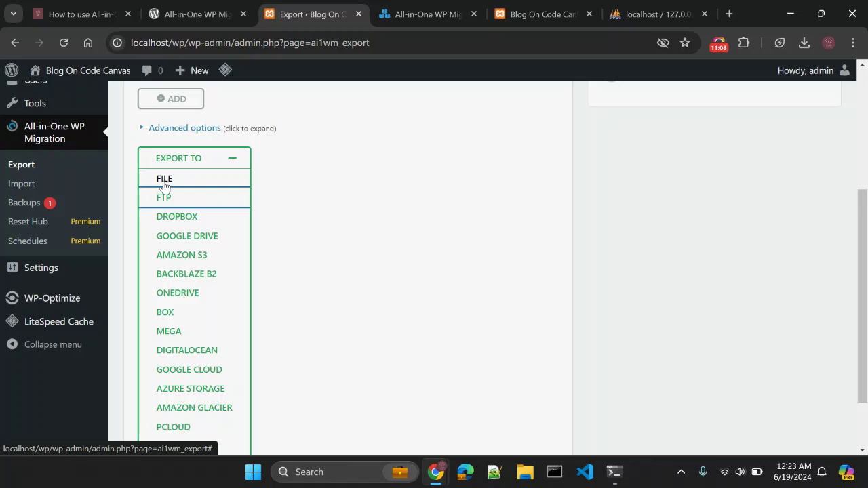
# Start a full-site export to FILE and watch it archive the 2698 plugin files.
pyautogui.click(164, 180)
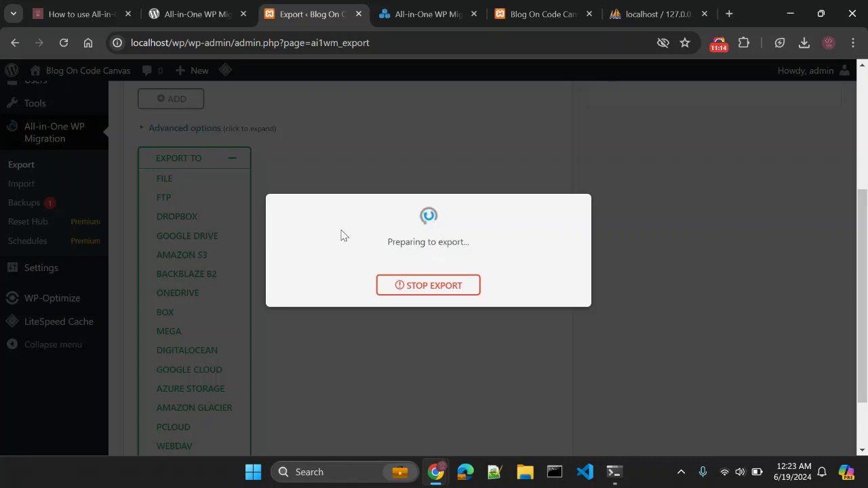
pyautogui.scroll(-1, 179, 181)
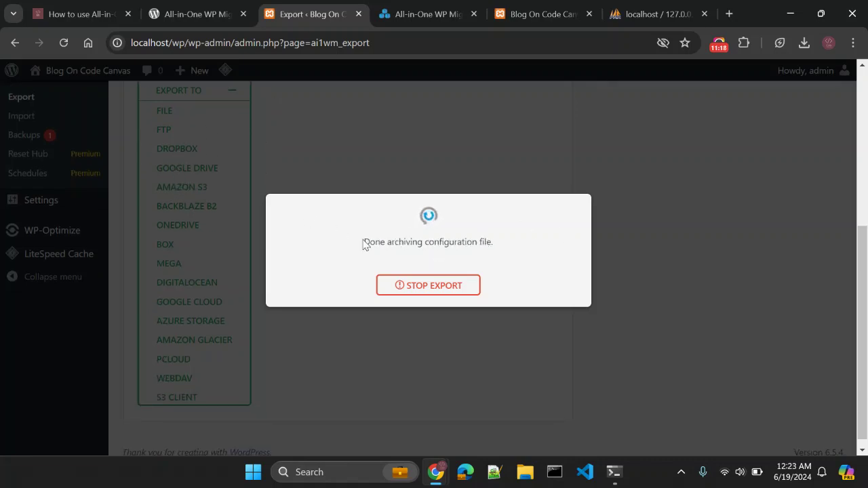
pyautogui.moveTo(367, 245); pyautogui.dragTo(523, 246)
pyautogui.click(527, 252)
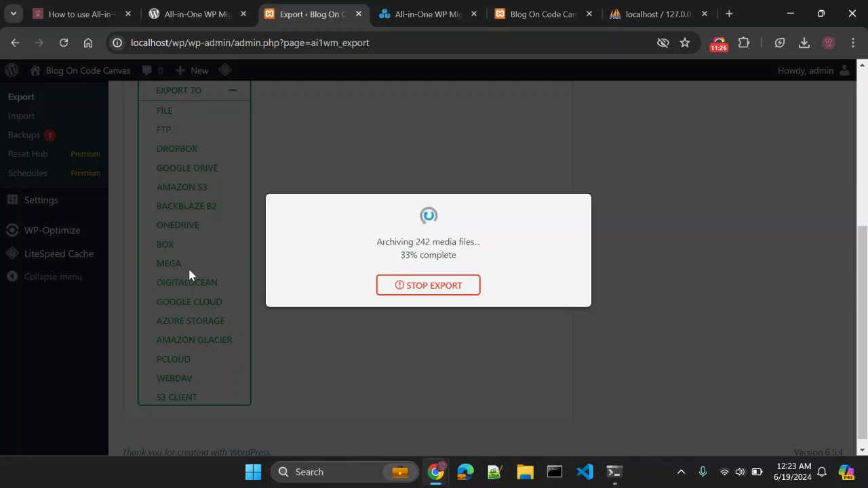
pyautogui.scroll(1, 191, 274)
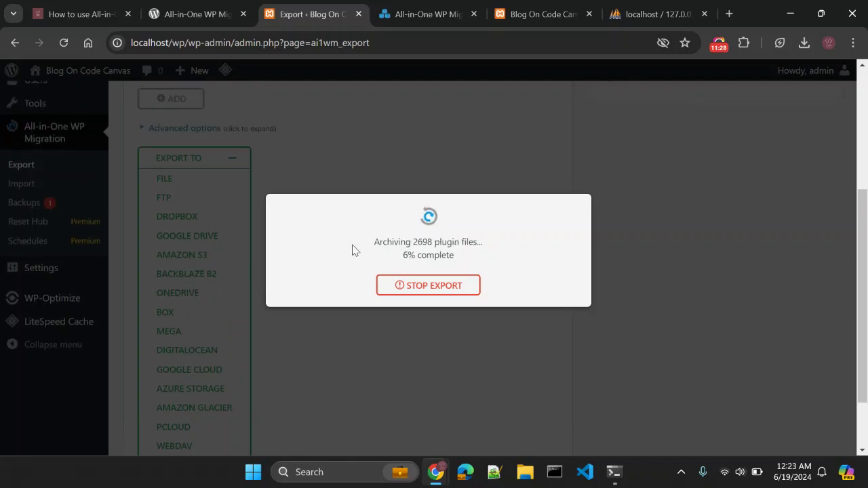
pyautogui.scroll(-1, 191, 220)
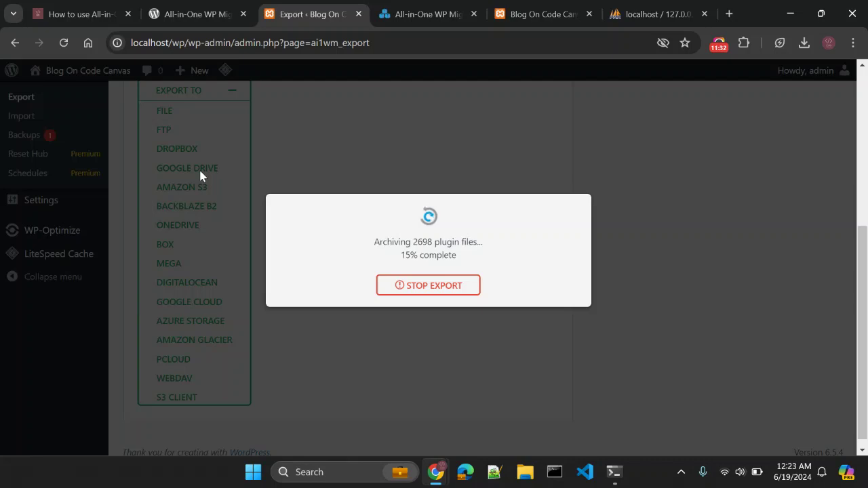
pyautogui.scroll(1, 200, 173)
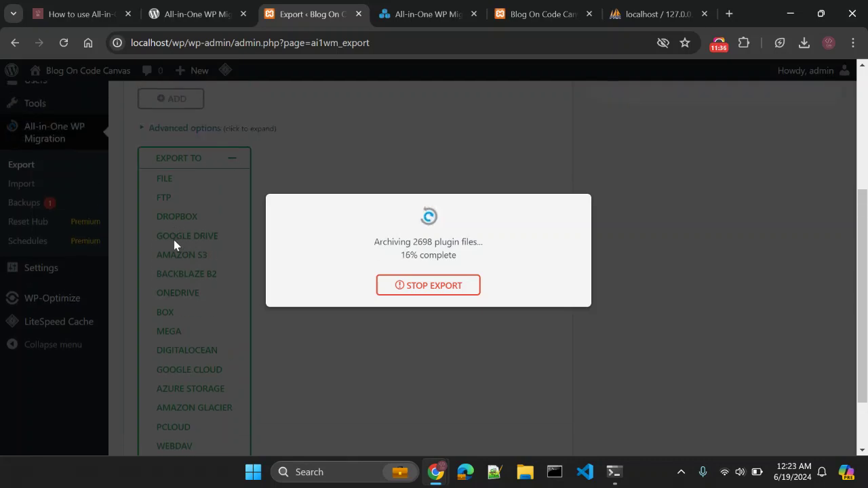
pyautogui.scroll(-1, 173, 244)
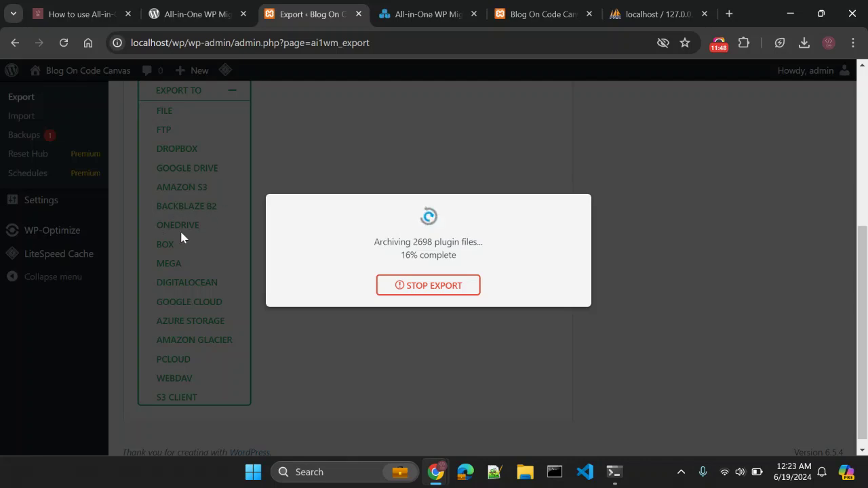
pyautogui.scroll(-1, 181, 219)
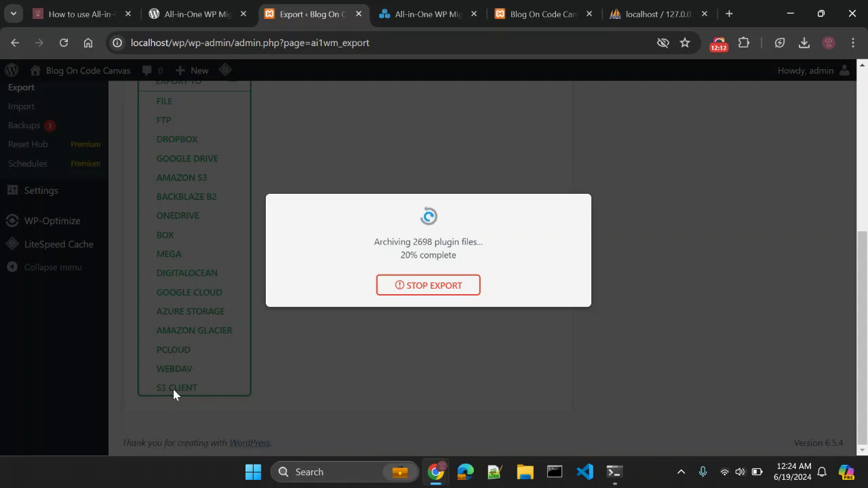
# Scroll the export page while archiving of the 2698 plugin files passes 61%.
pyautogui.scroll(1, 178, 388)
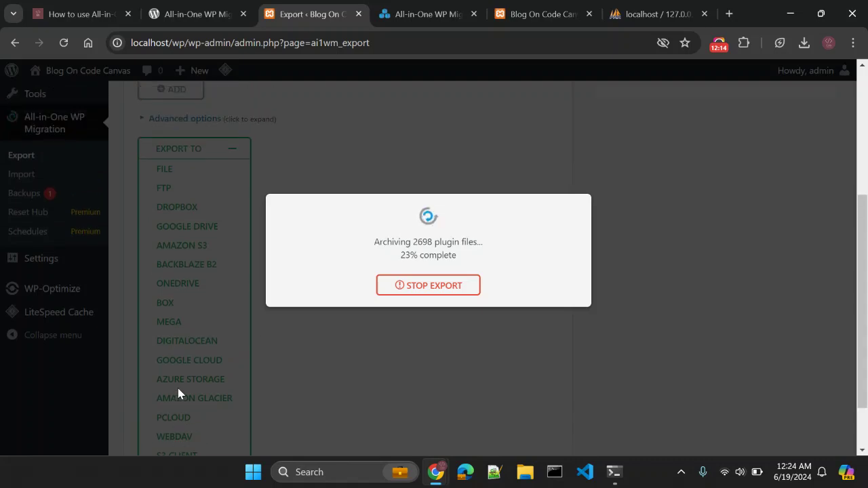
pyautogui.scroll(3, 174, 312)
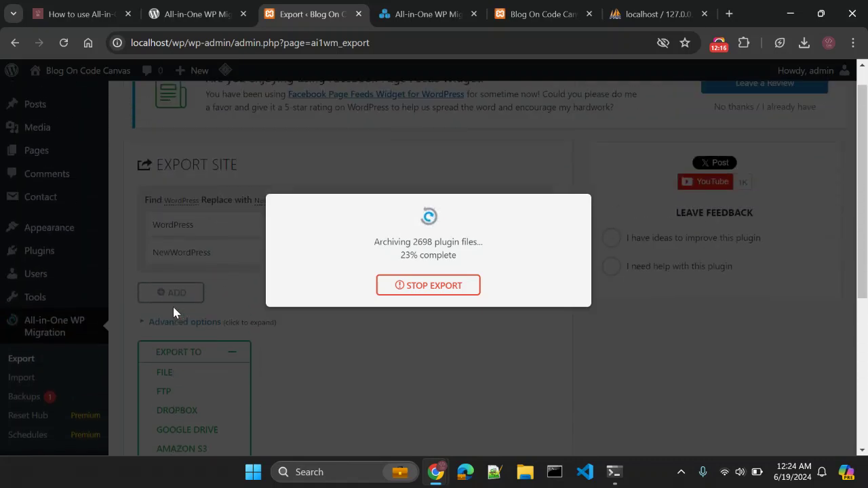
pyautogui.scroll(1, 174, 312)
pyautogui.scroll(-1, 174, 313)
pyautogui.scroll(-1, 190, 271)
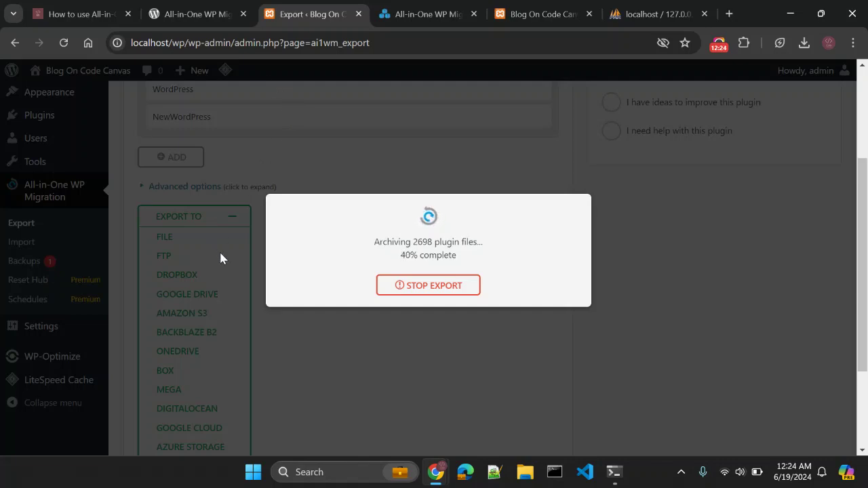
pyautogui.scroll(-1, 217, 254)
pyautogui.scroll(-1, 210, 183)
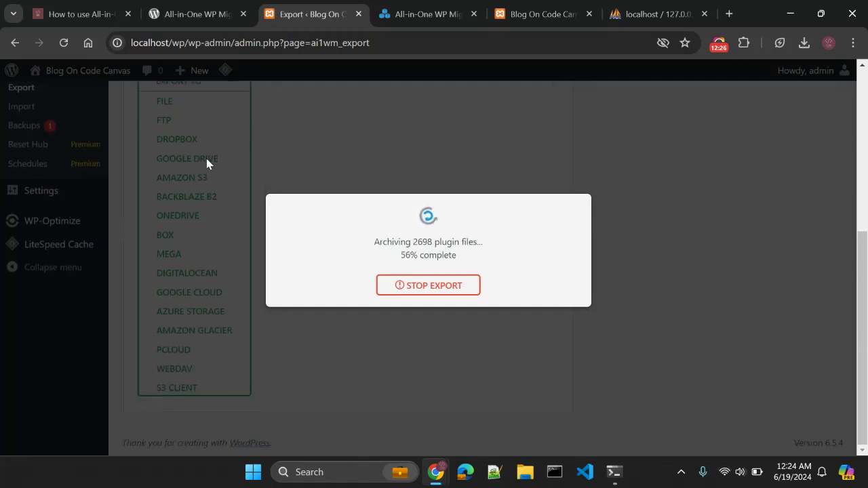
pyautogui.scroll(1, 207, 287)
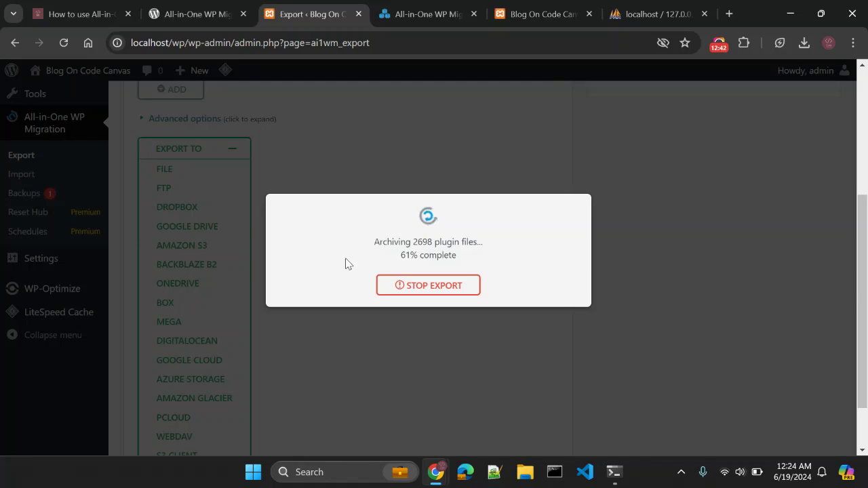
pyautogui.click(423, 13)
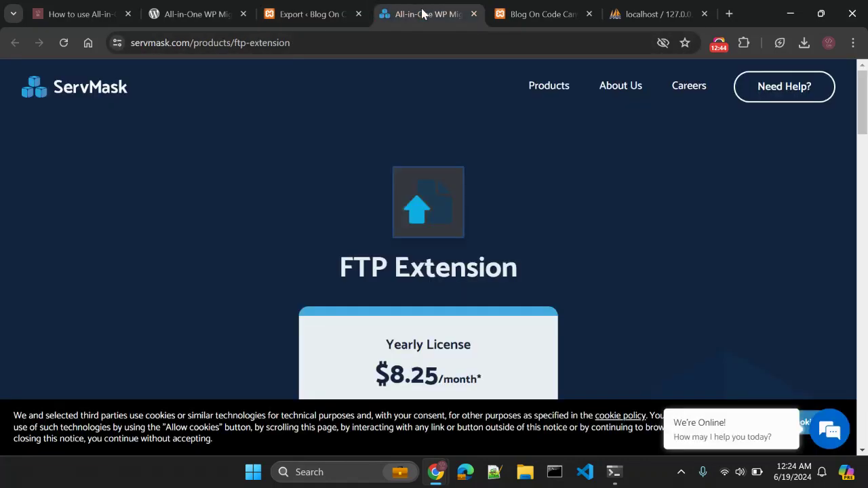
pyautogui.click(326, 13)
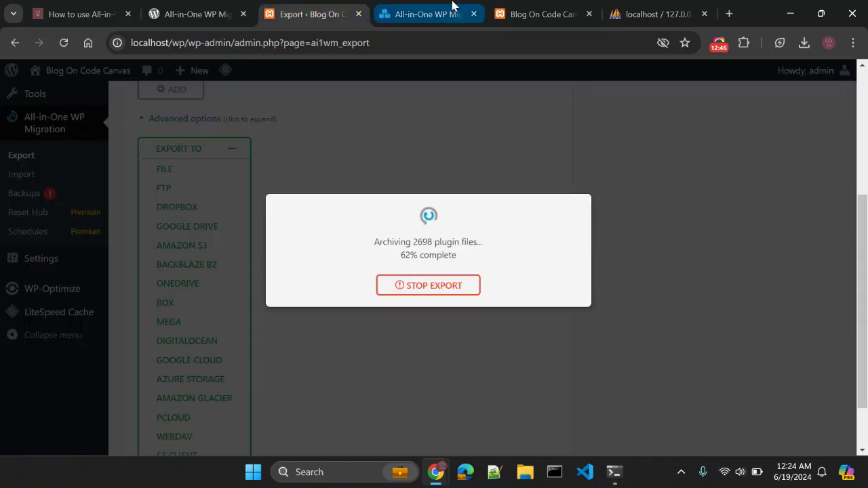
pyautogui.click(452, 10)
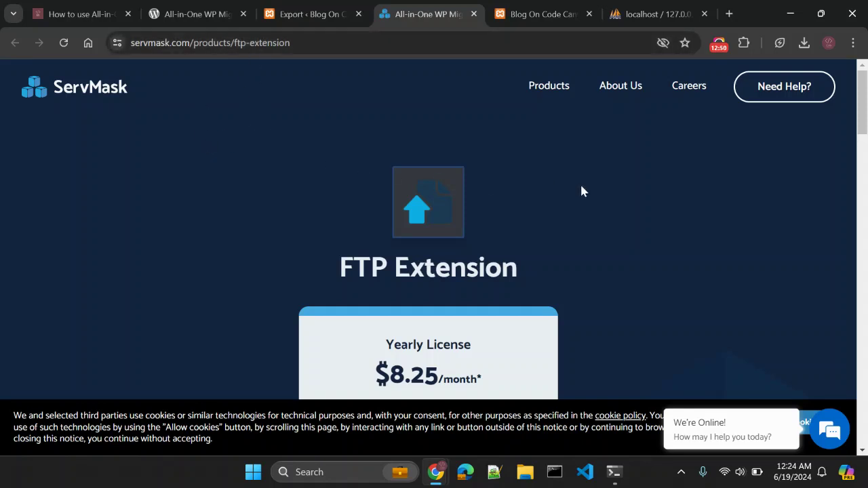
pyautogui.click(554, 93)
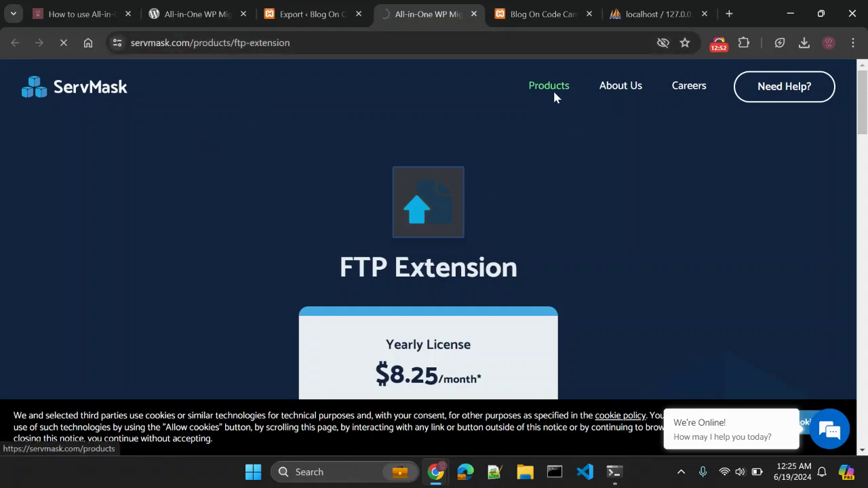
pyautogui.click(276, 7)
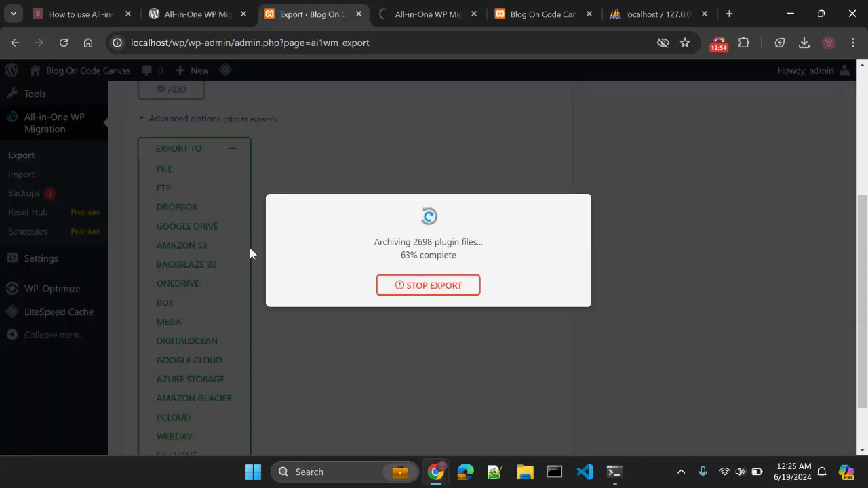
pyautogui.scroll(-1, 185, 291)
pyautogui.click(401, 15)
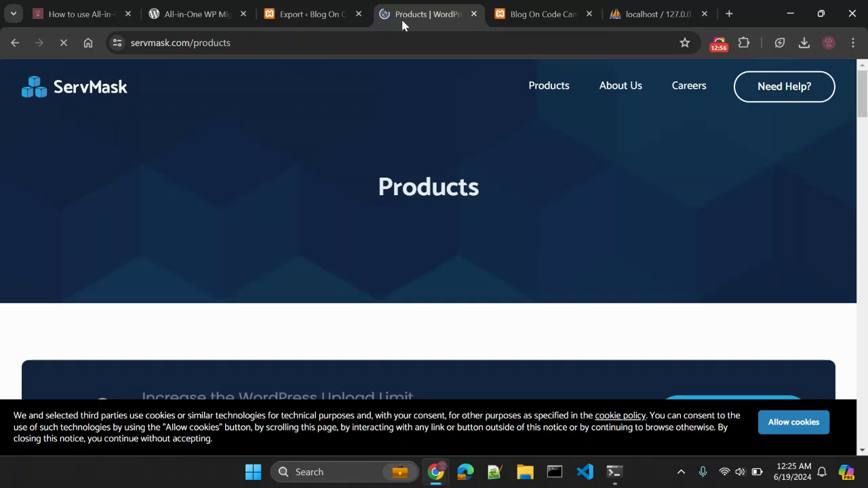
pyautogui.scroll(-3, 707, 244)
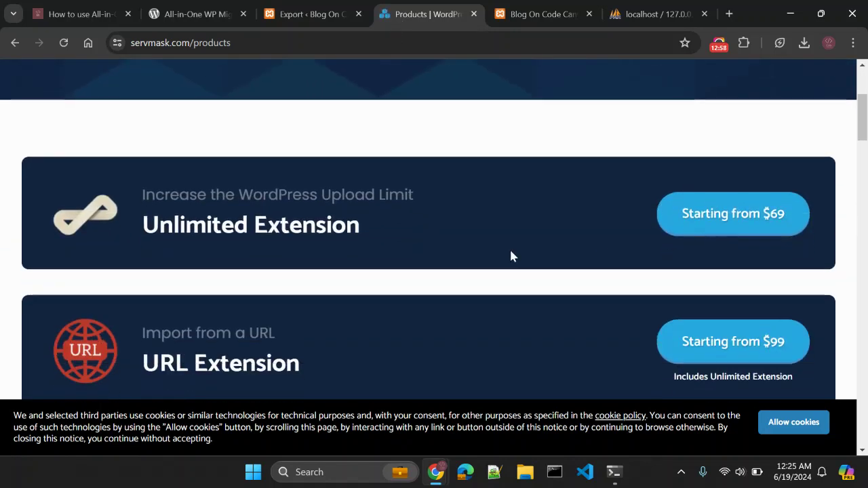
pyautogui.scroll(-2, 343, 238)
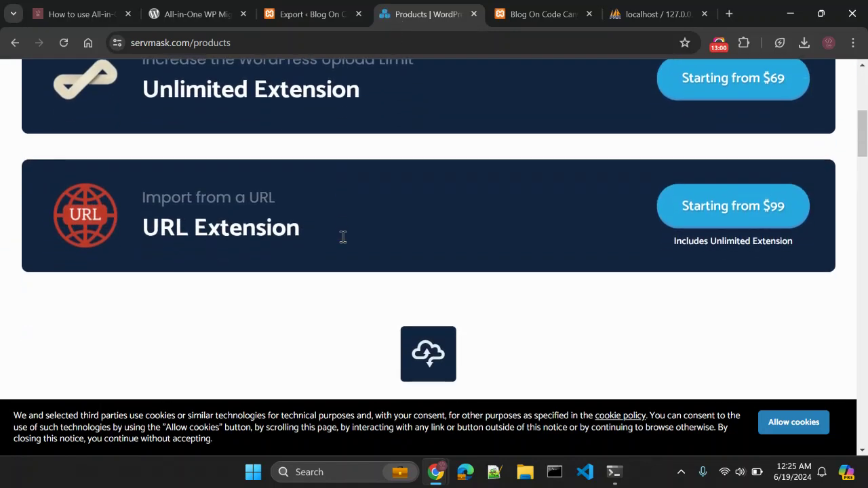
pyautogui.scroll(-3, 448, 308)
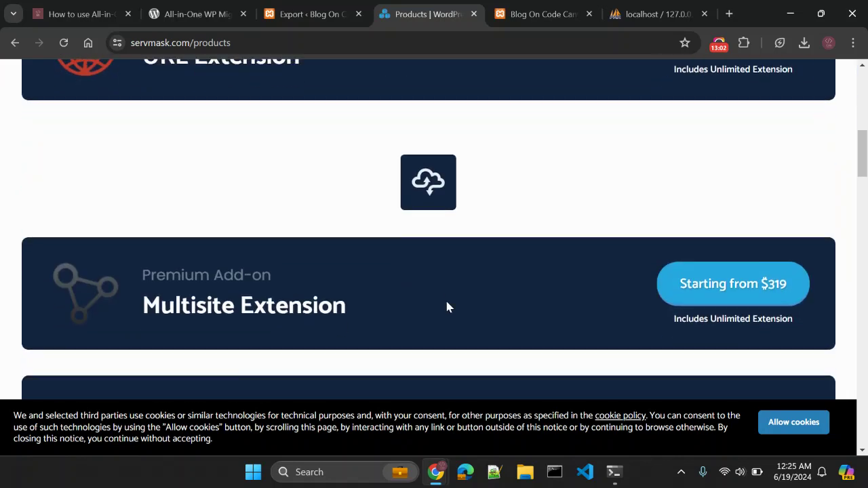
pyautogui.scroll(-1, 447, 307)
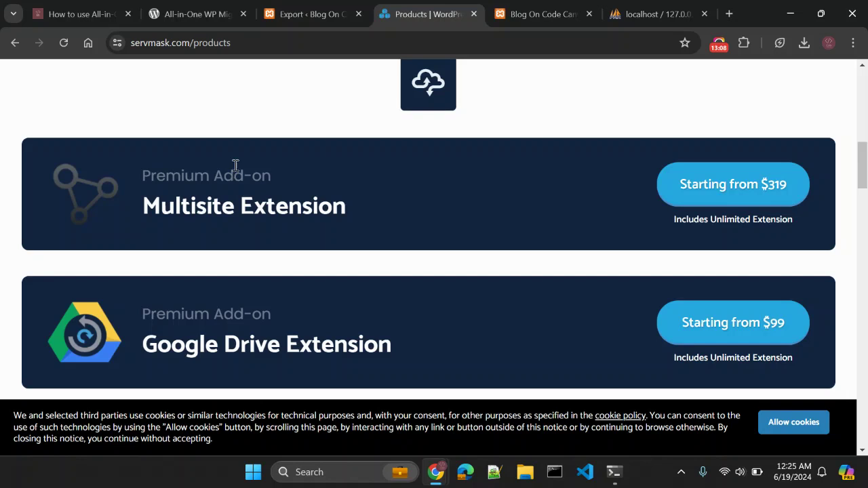
pyautogui.click(310, 15)
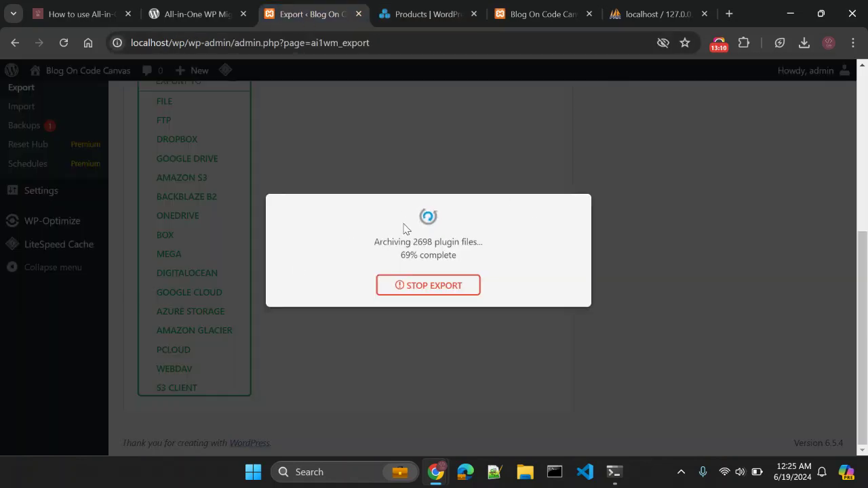
pyautogui.click(407, 19)
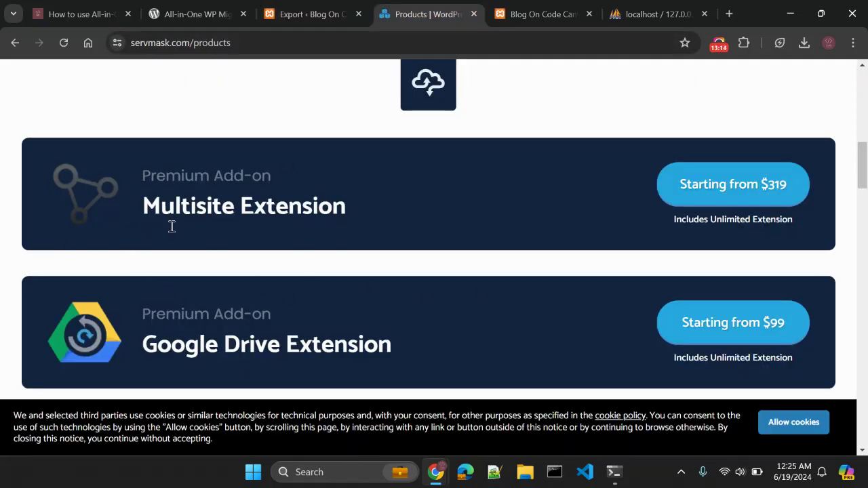
pyautogui.moveTo(147, 203); pyautogui.dragTo(325, 204)
pyautogui.click(337, 216)
pyautogui.scroll(-2, 337, 216)
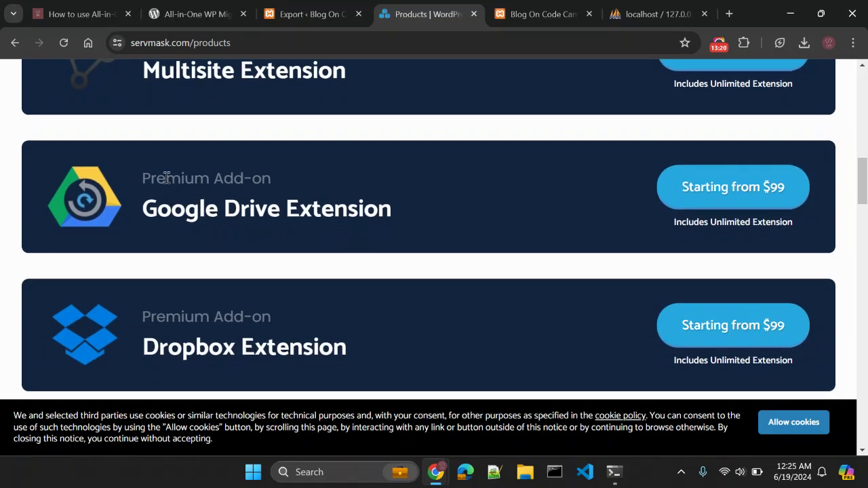
pyautogui.click(334, 14)
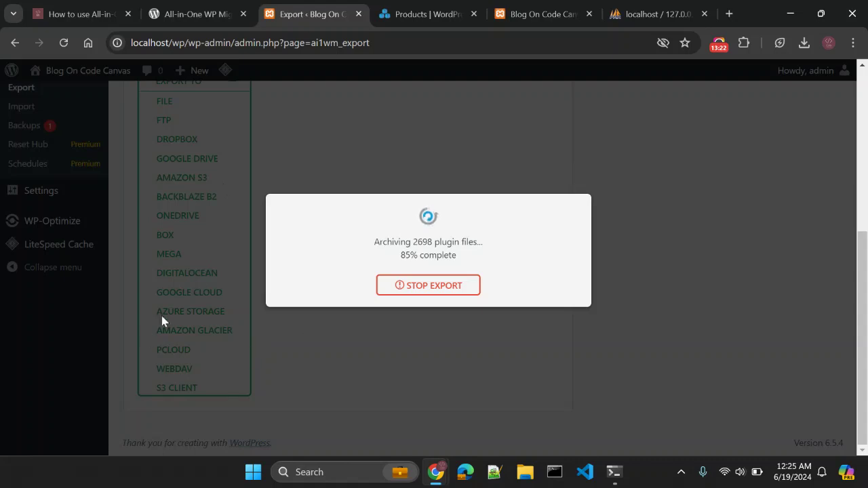
pyautogui.click(415, 11)
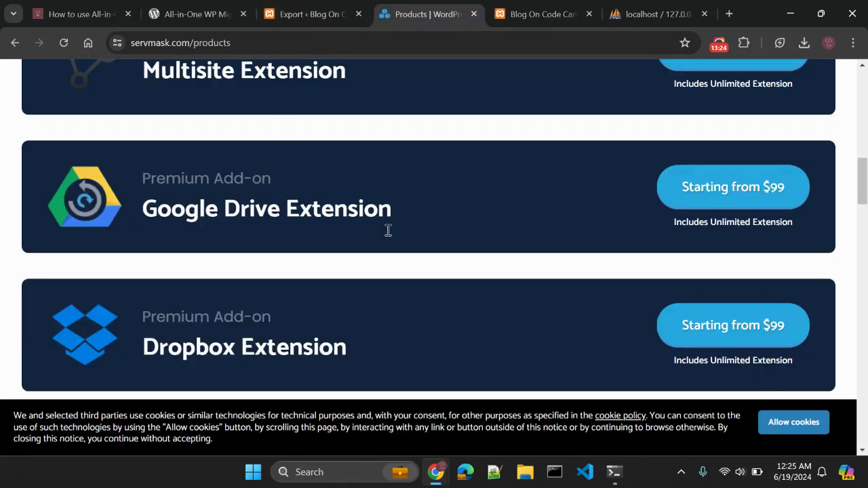
pyautogui.scroll(-3, 362, 219)
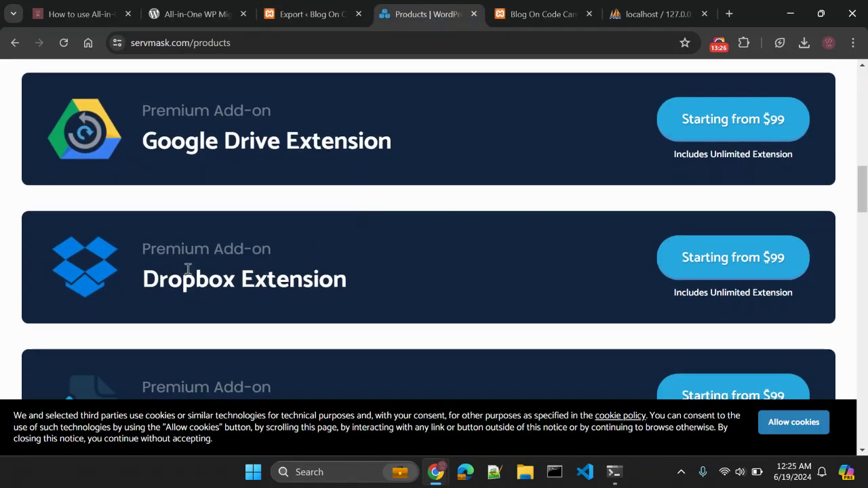
pyautogui.scroll(-1, 179, 247)
pyautogui.scroll(-2, 292, 267)
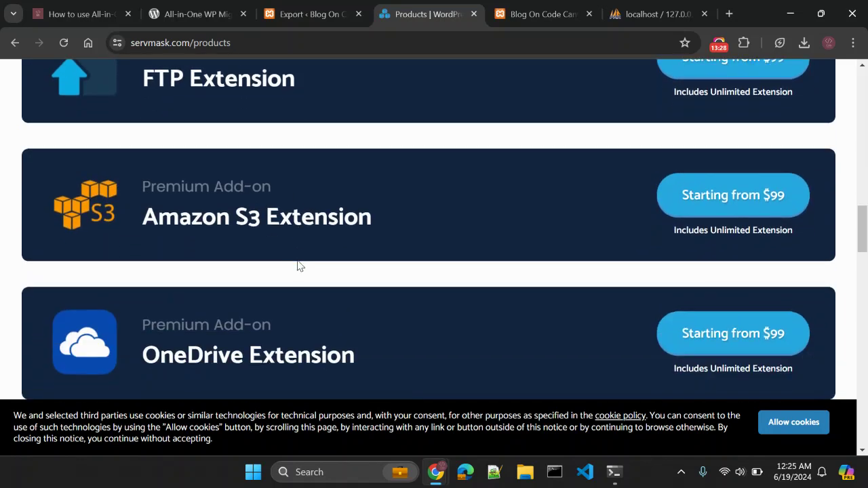
pyautogui.scroll(-2, 235, 223)
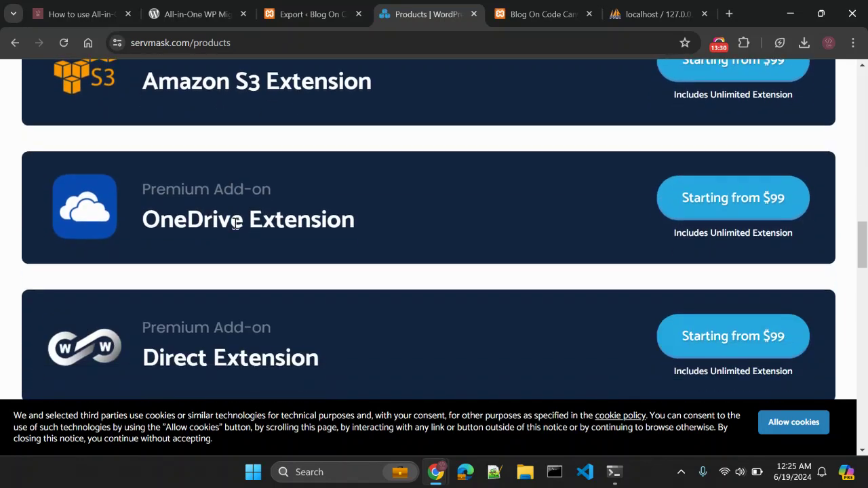
pyautogui.scroll(-4, 235, 224)
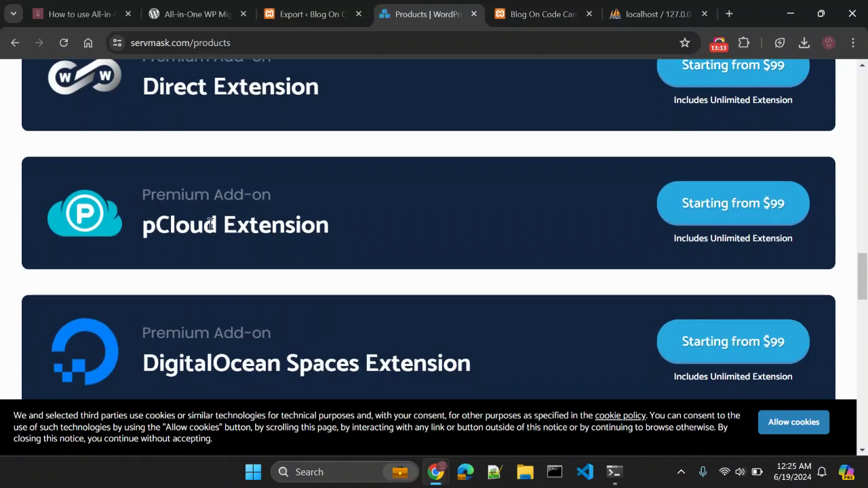
pyautogui.click(304, 14)
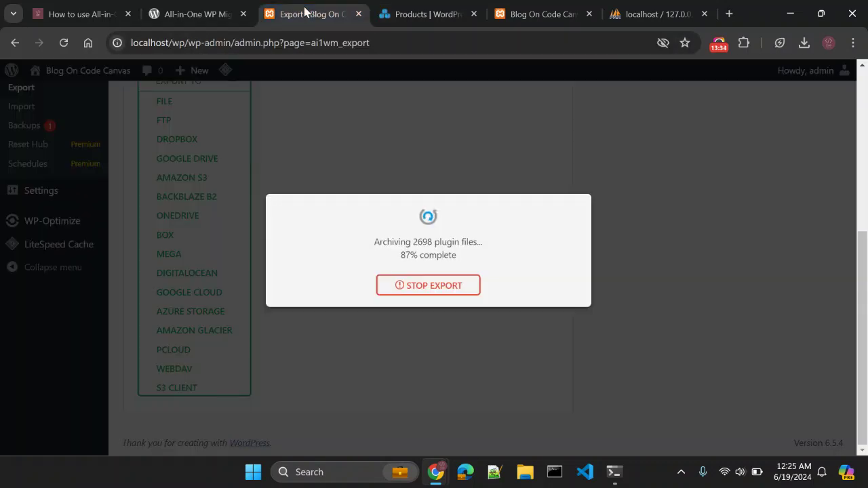
pyautogui.click(434, 16)
pyautogui.scroll(-3, 447, 244)
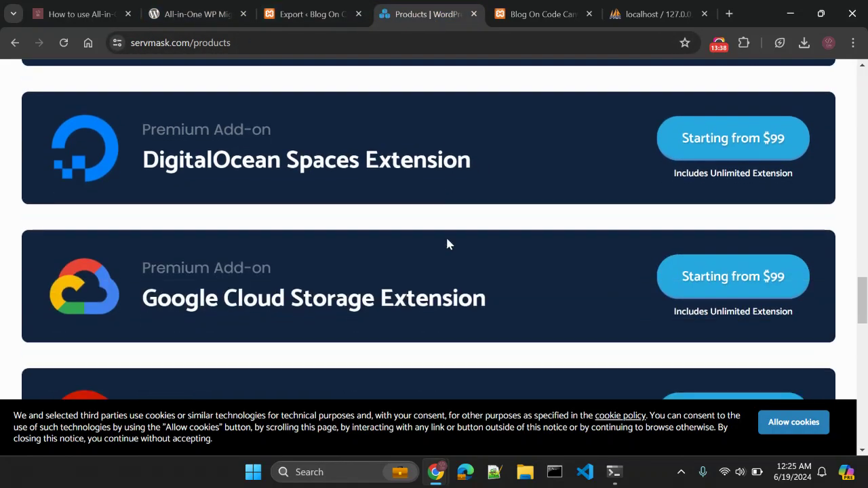
pyautogui.scroll(-2, 447, 241)
pyautogui.scroll(1, 447, 240)
pyautogui.scroll(-2, 448, 239)
pyautogui.scroll(-2, 448, 239)
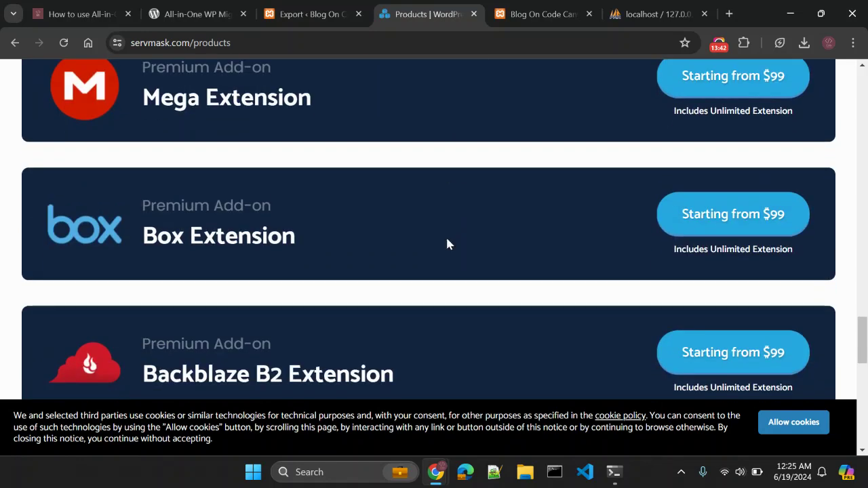
pyautogui.scroll(-1, 481, 241)
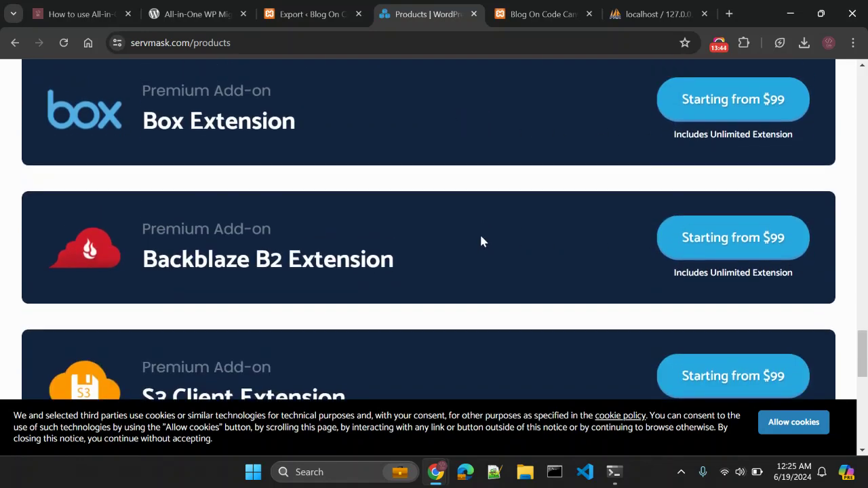
pyautogui.scroll(12, 483, 239)
pyautogui.scroll(6, 486, 236)
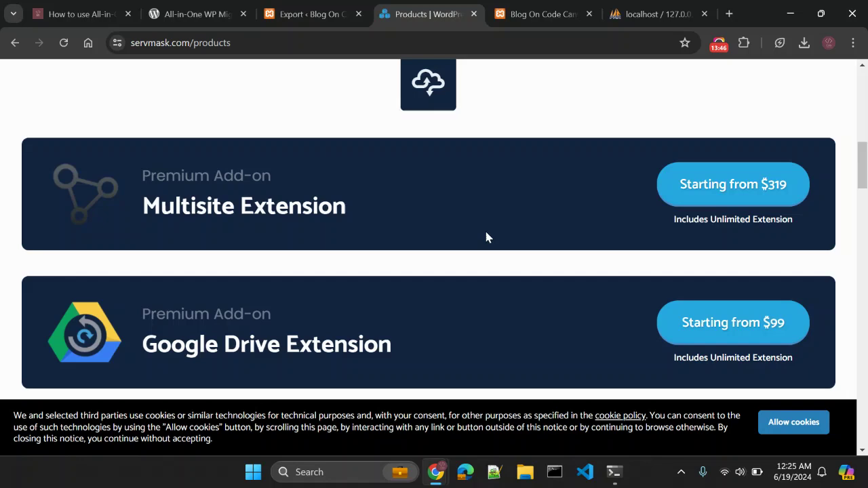
pyautogui.click(292, 15)
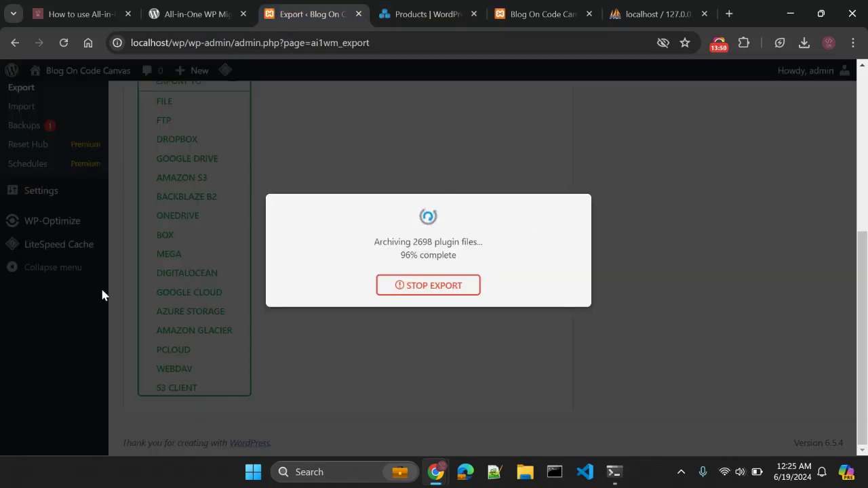
pyautogui.click(400, 20)
pyautogui.click(324, 21)
pyautogui.click(426, 19)
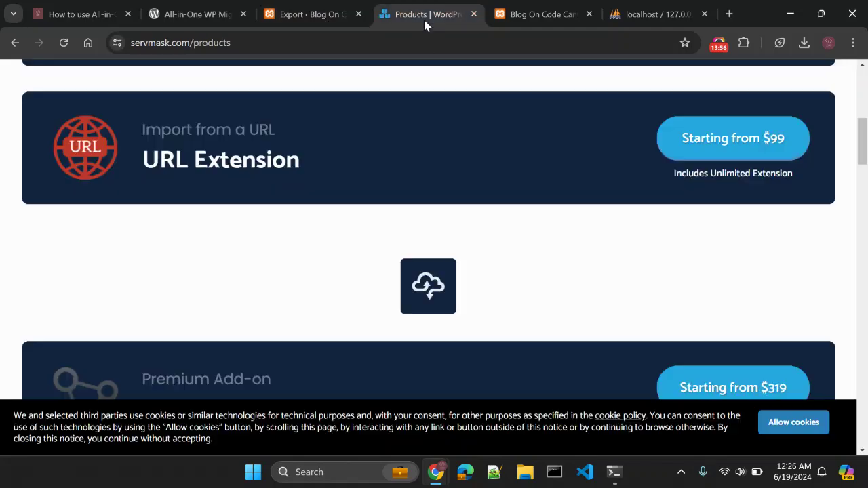
pyautogui.scroll(-6, 578, 212)
pyautogui.scroll(-15, 580, 215)
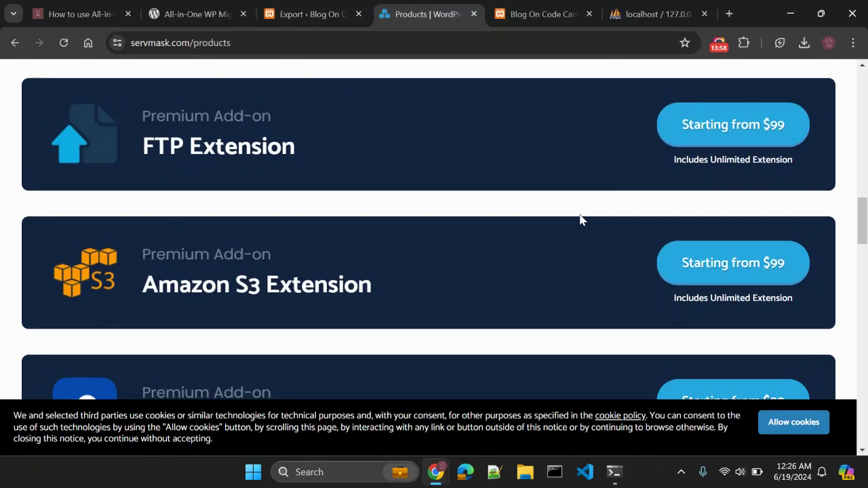
pyautogui.scroll(-2, 578, 220)
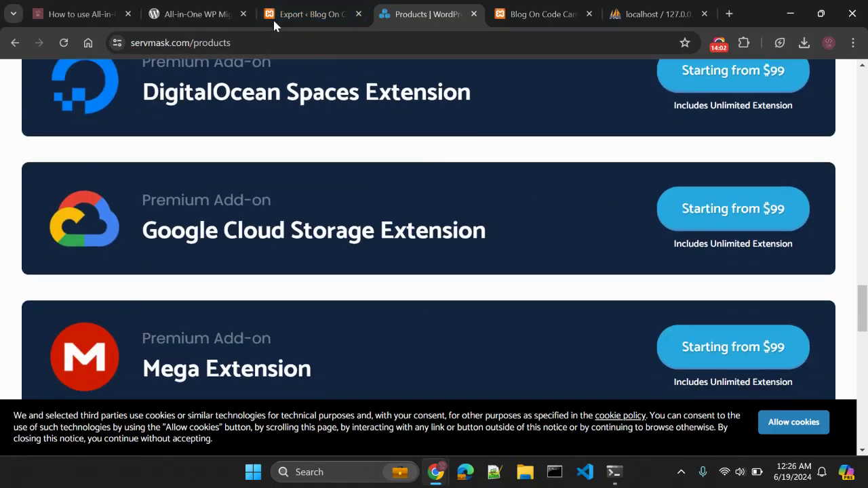
pyautogui.click(297, 15)
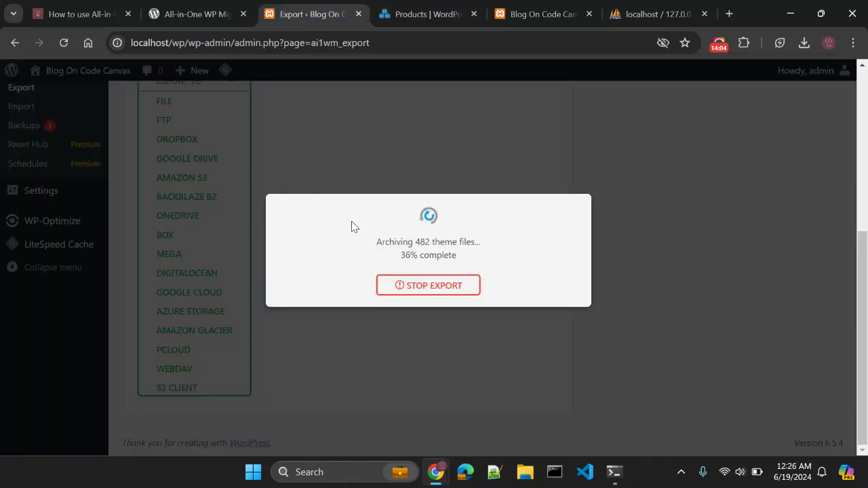
pyautogui.click(399, 16)
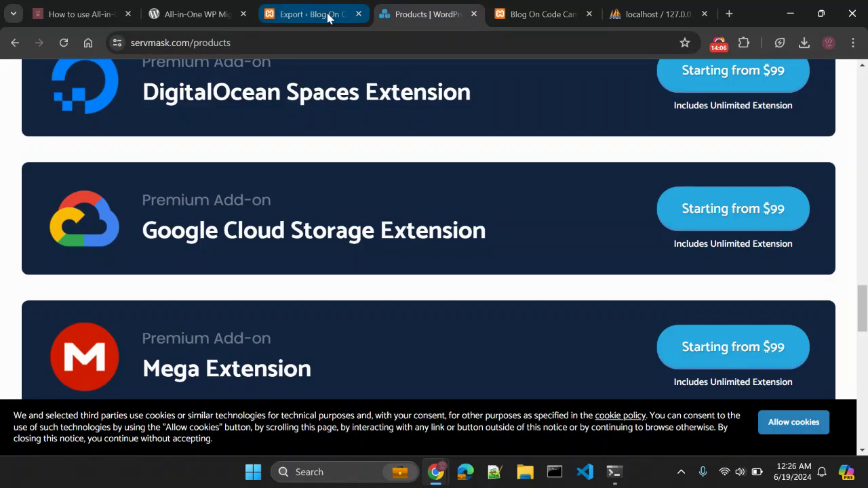
pyautogui.click(327, 14)
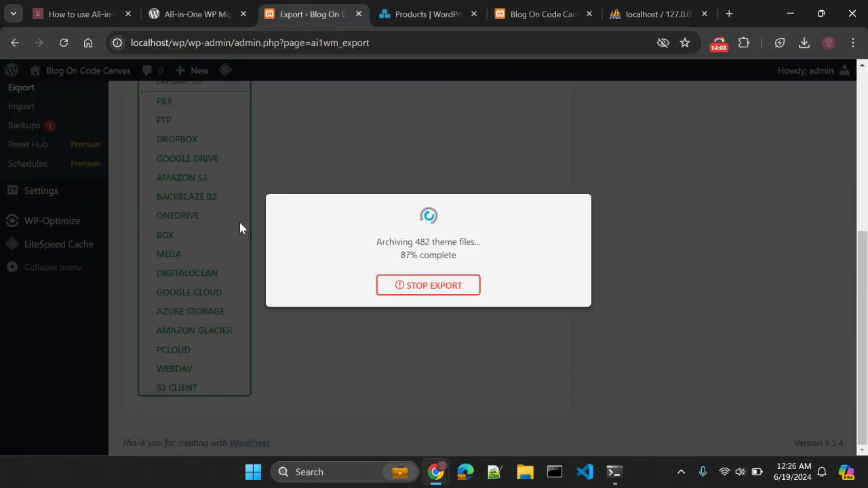
pyautogui.click(398, 20)
pyautogui.scroll(15, 398, 215)
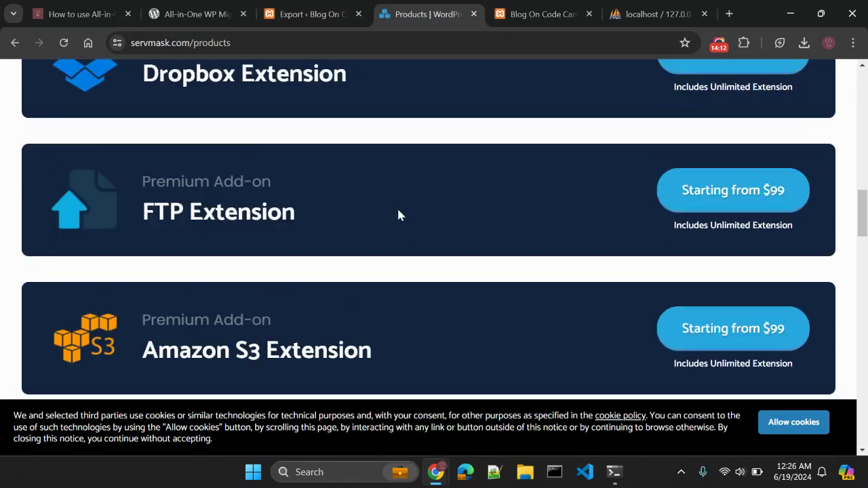
pyautogui.scroll(10, 465, 115)
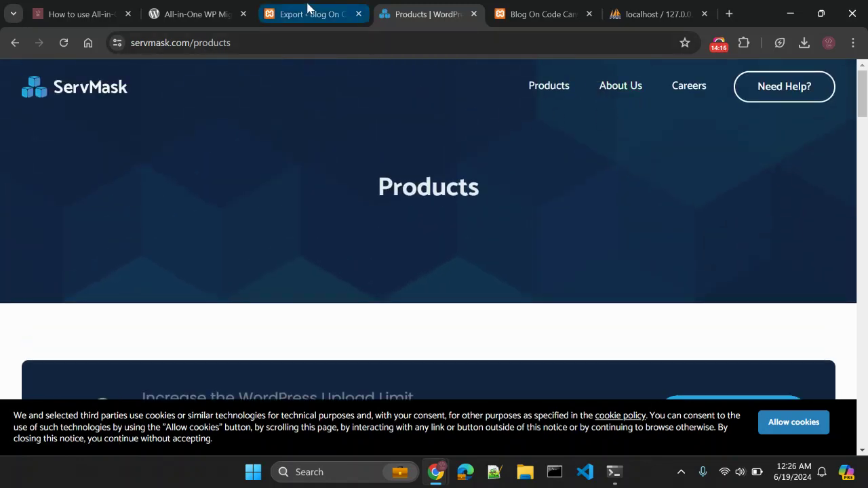
# Download the finished 161 MB .wpress export and close the export dialog.
pyautogui.click(281, 16)
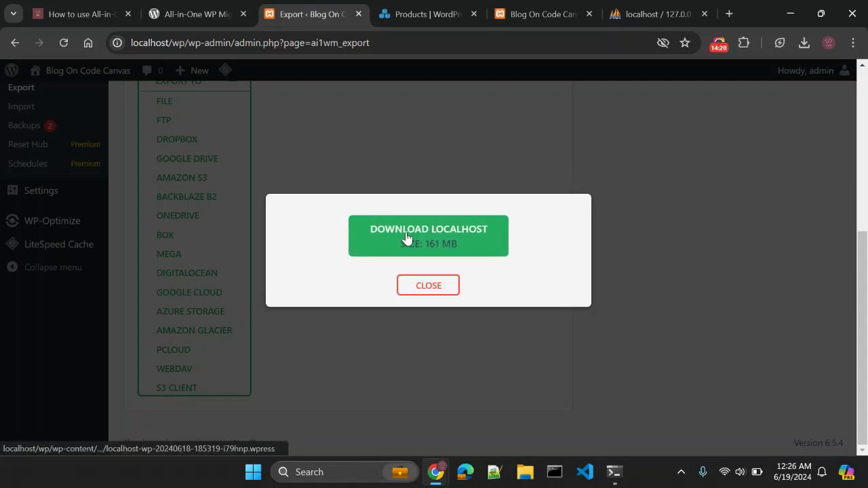
pyautogui.click(448, 249)
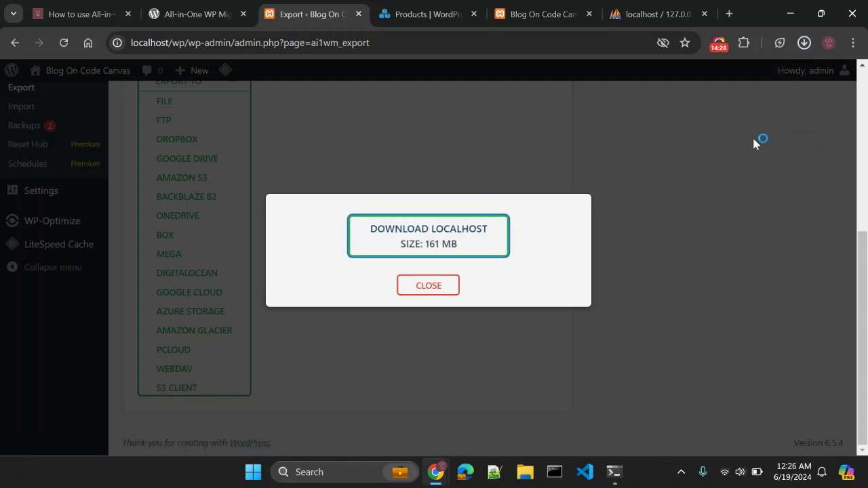
pyautogui.click(739, 237)
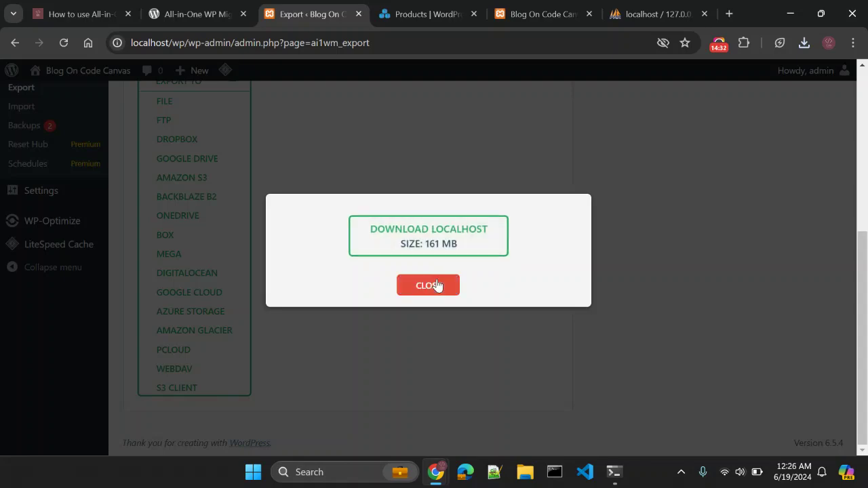
pyautogui.click(436, 284)
pyautogui.scroll(5, 415, 192)
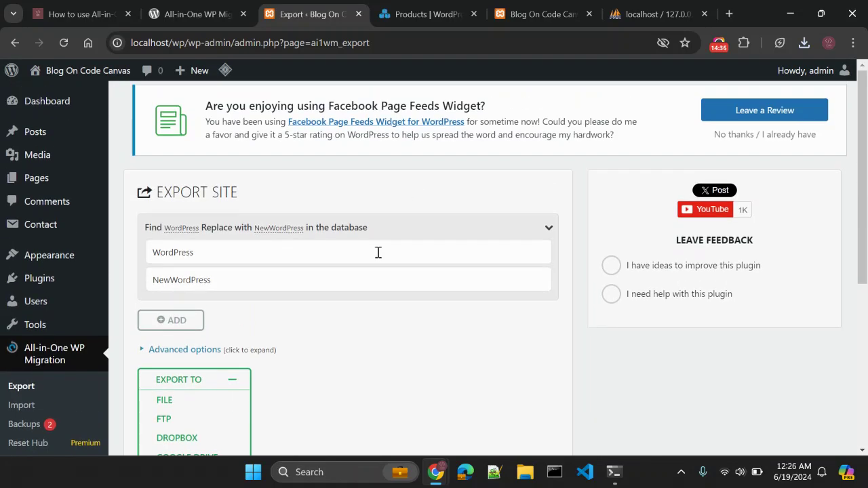
# In the New WP window, go to Plugins and the Add New Plugin page.
pyautogui.moveTo(438, 474)
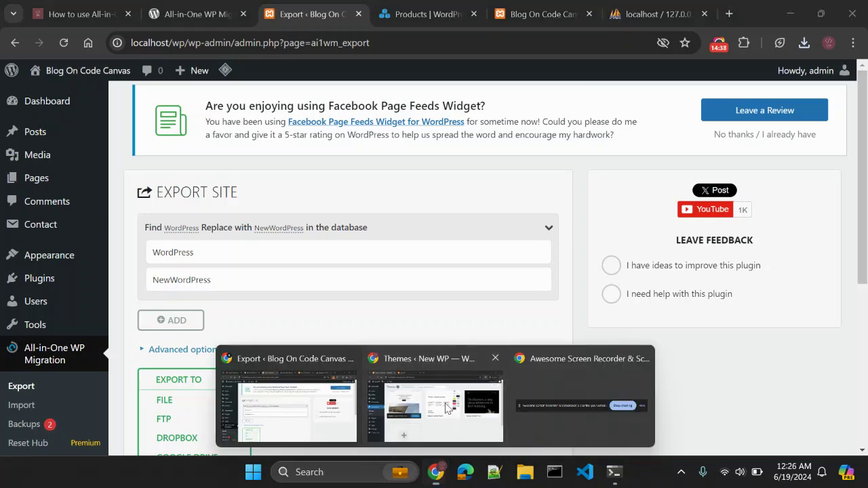
pyautogui.click(435, 400)
pyautogui.click(178, 309)
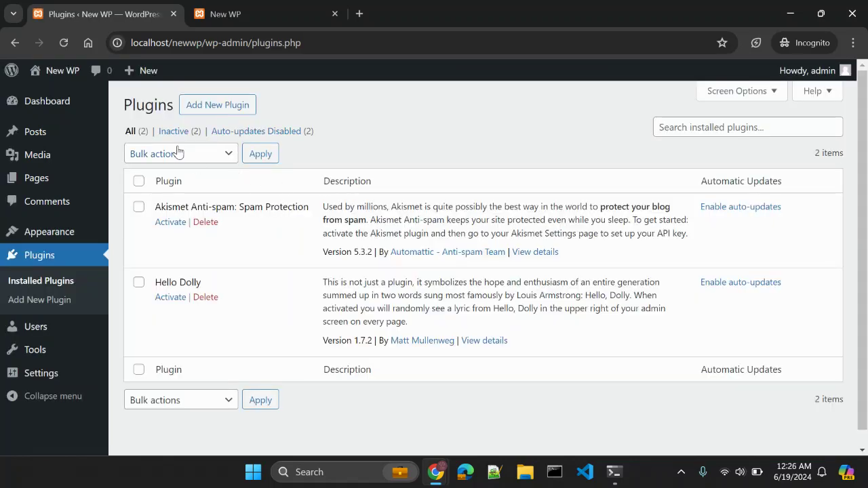
pyautogui.click(198, 108)
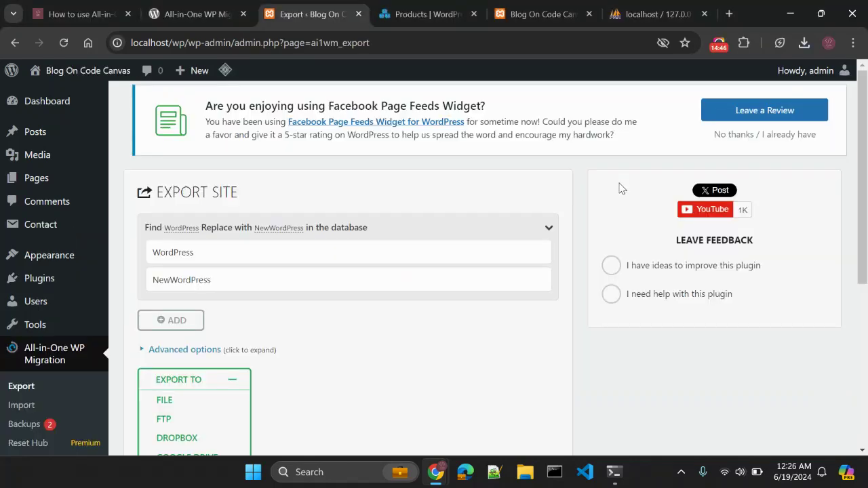
# Copy the plugin's name from its directory page and search New WP for 'All-in-One WP Migration and Backup'.
pyautogui.click(204, 5)
pyautogui.scroll(20, 285, 212)
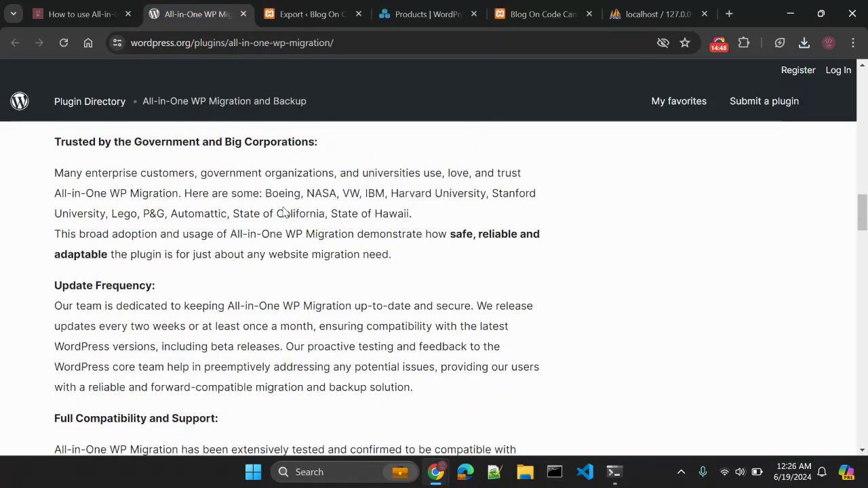
pyautogui.scroll(-1, 285, 212)
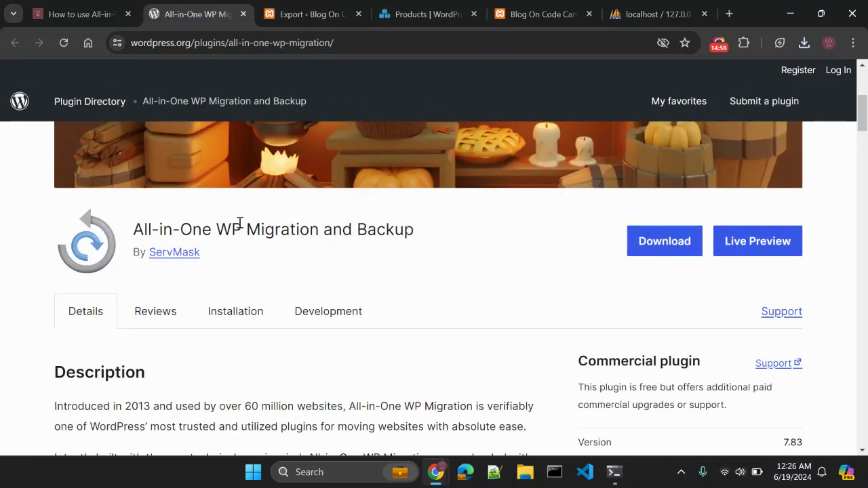
pyautogui.tripleClick(239, 221)
pyautogui.hotkey('ctrl', 'c')
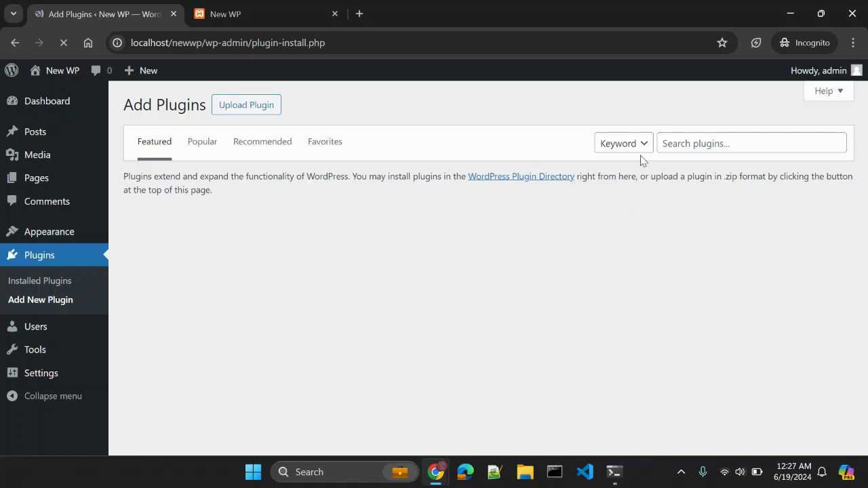
pyautogui.click(678, 144)
pyautogui.hotkey('ctrl', 'v')
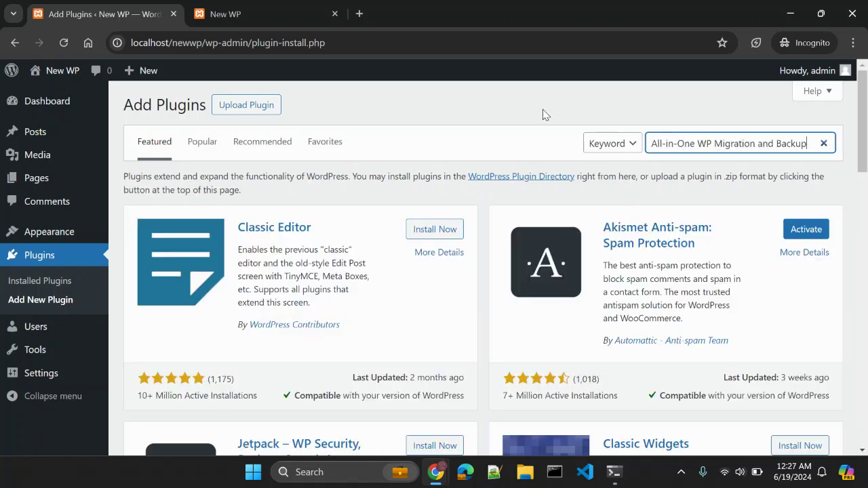
pyautogui.press('Return')
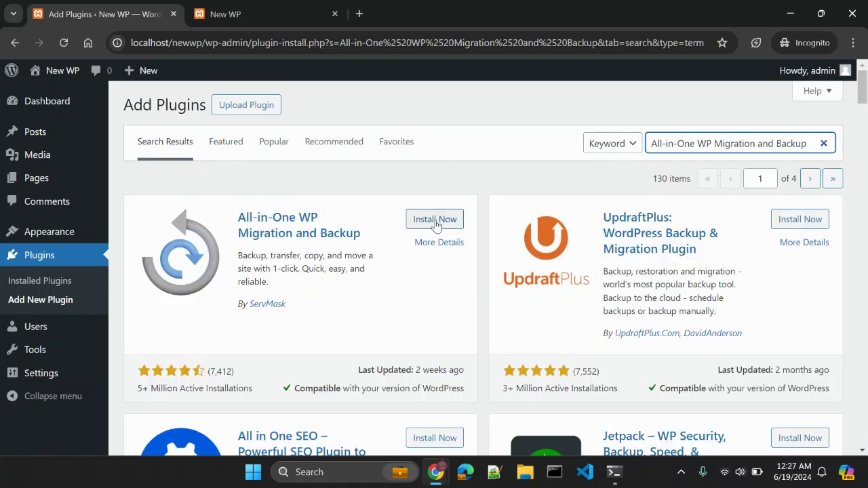
# Install and activate All-in-One WP Migration and Backup.
pyautogui.click(436, 226)
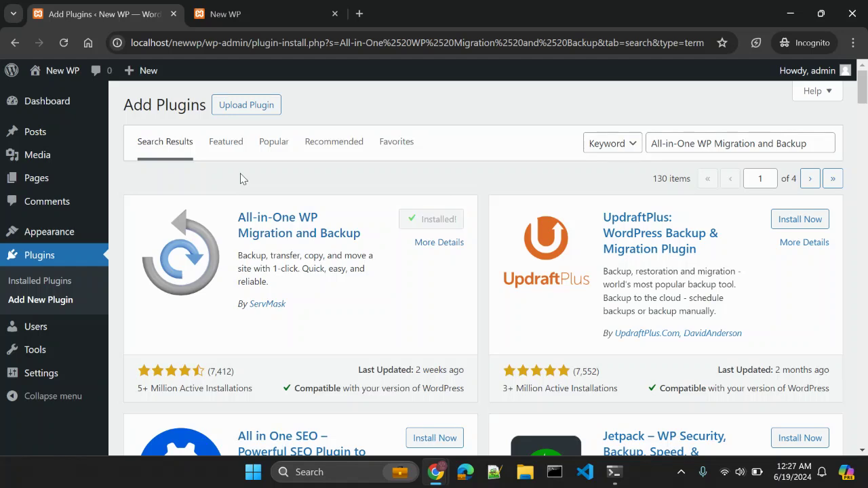
pyautogui.click(441, 219)
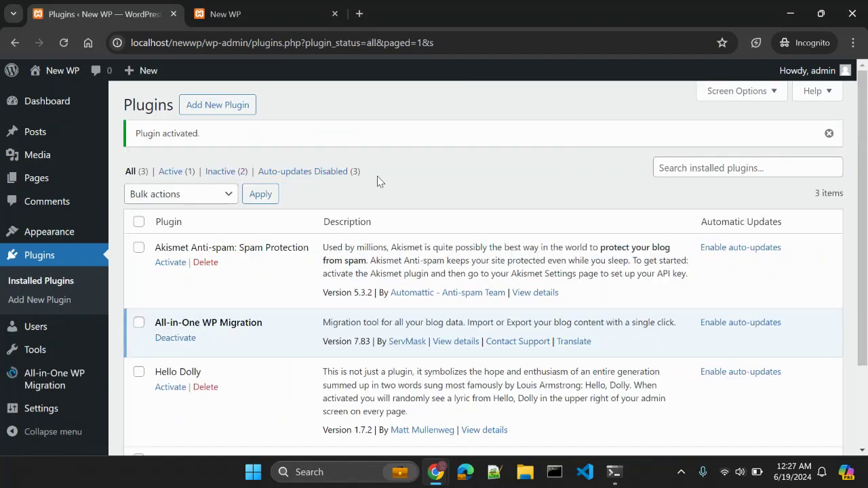
pyautogui.scroll(-1, 289, 202)
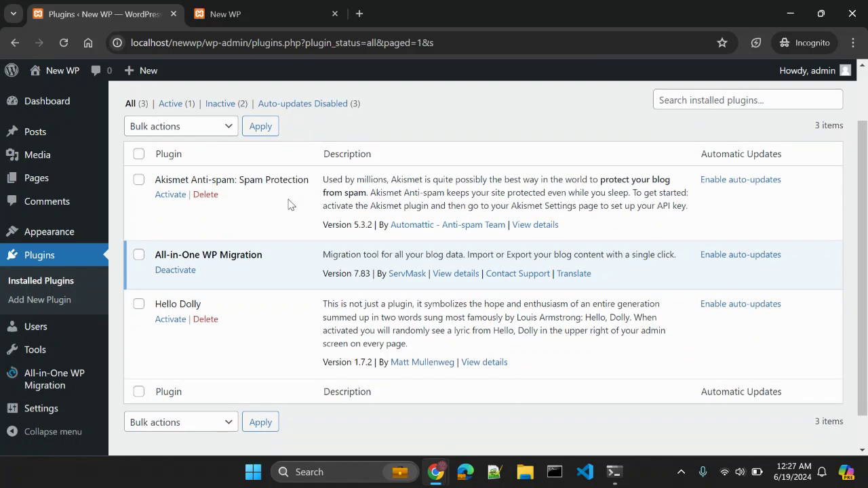
# Import the localhost-wp backup file from Downloads via All-in-One WP Migration's Import From File.
pyautogui.moveTo(60, 381)
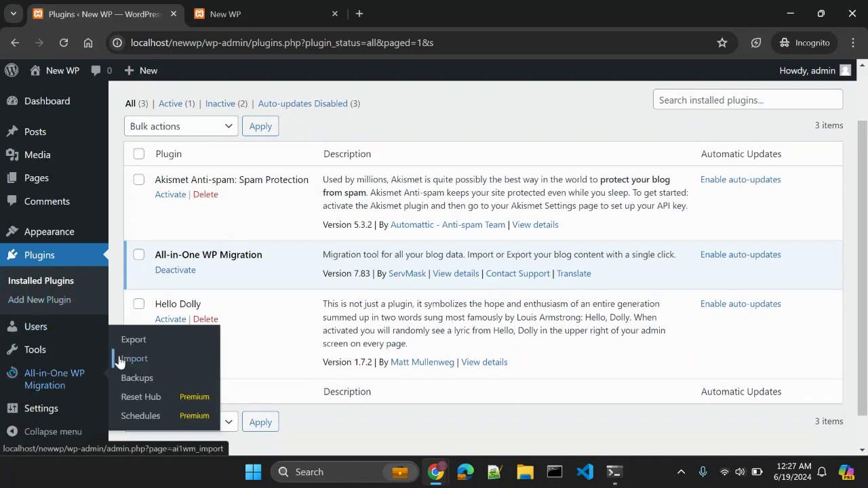
pyautogui.click(127, 363)
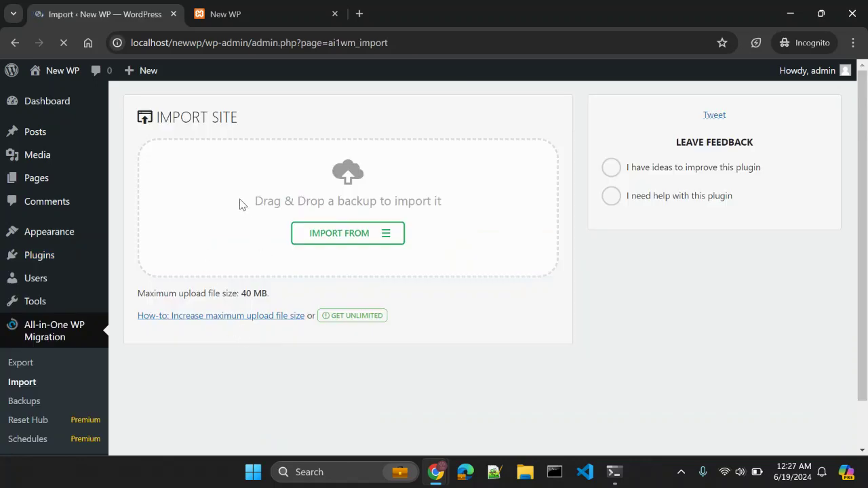
pyautogui.click(333, 241)
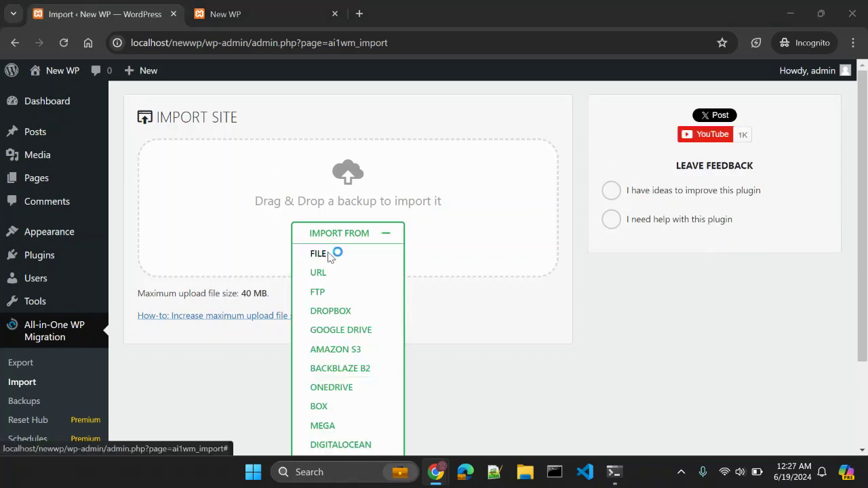
pyautogui.click(319, 253)
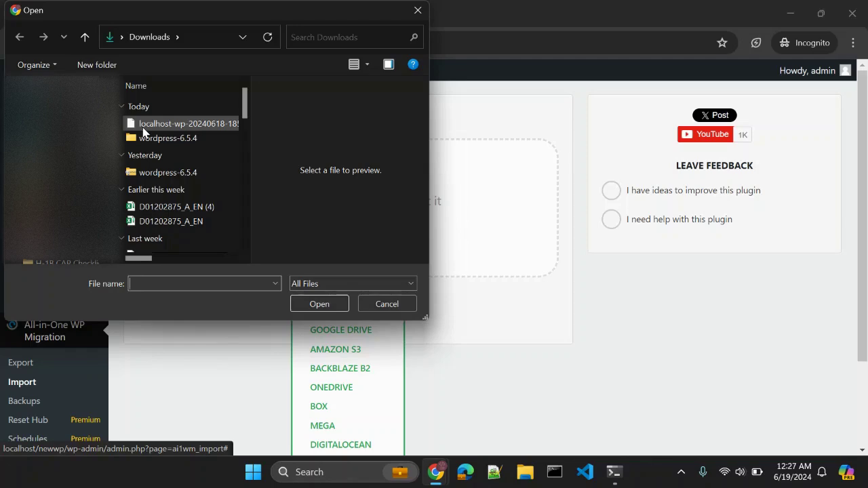
pyautogui.click(177, 123)
pyautogui.doubleClick(176, 123)
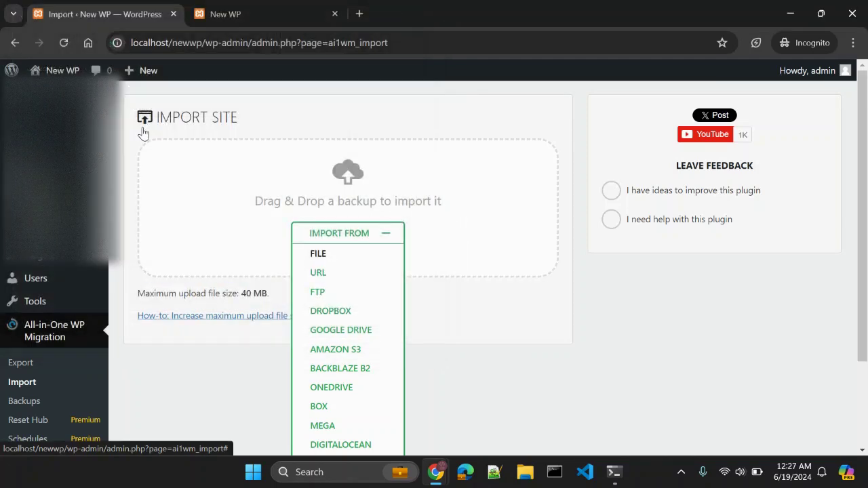
# Read the error about the 40 MB upload limit and dismiss it.
pyautogui.moveTo(296, 243); pyautogui.dragTo(440, 242)
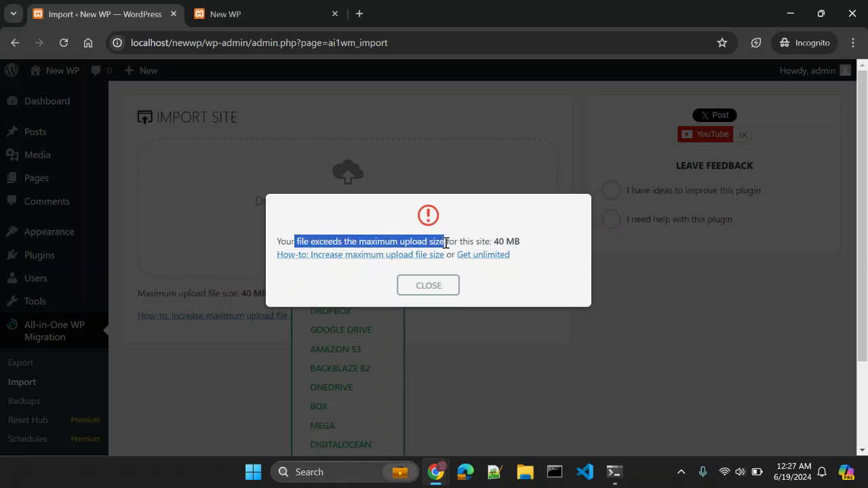
pyautogui.moveTo(495, 241); pyautogui.dragTo(521, 242)
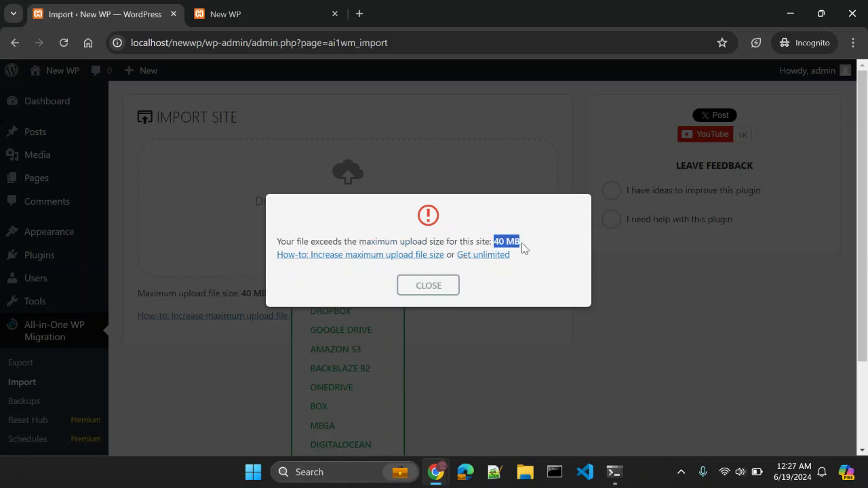
pyautogui.click(429, 285)
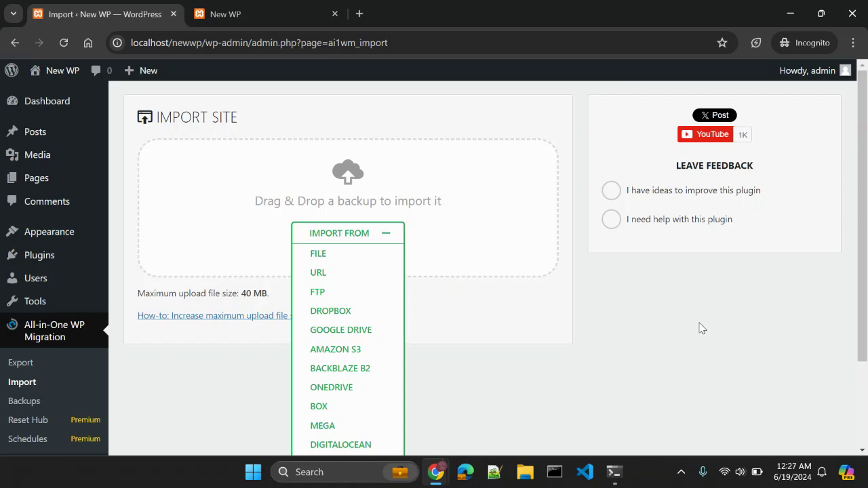
# Return to the Blog On Code Canvas export page and expand Advanced options.
pyautogui.hotkey('alt', 'Tab')
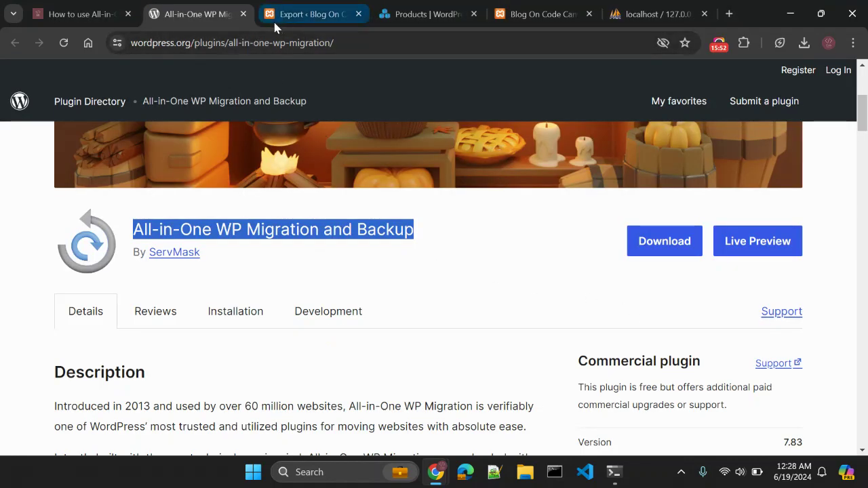
pyautogui.click(285, 15)
pyautogui.scroll(-2, 361, 285)
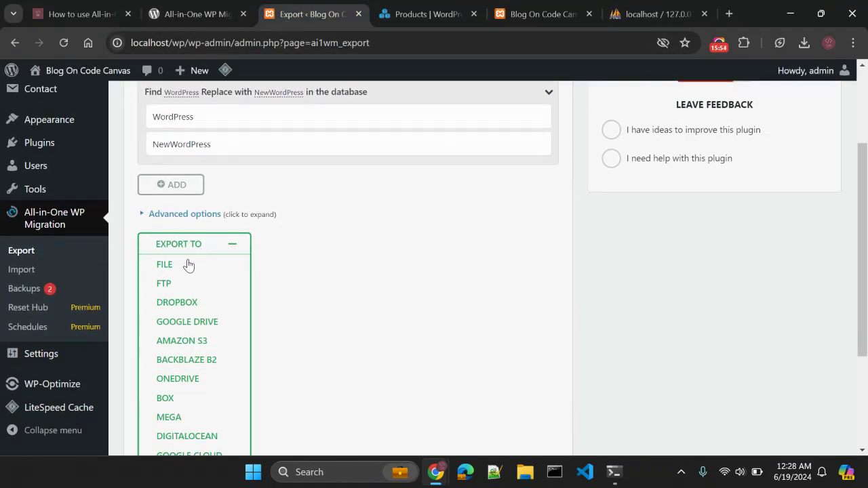
pyautogui.scroll(1, 268, 277)
pyautogui.click(160, 283)
pyautogui.scroll(-2, 296, 282)
# Exclude plugins, must-use plugins and post revisions, keeping the database and media library included.
pyautogui.click(206, 307)
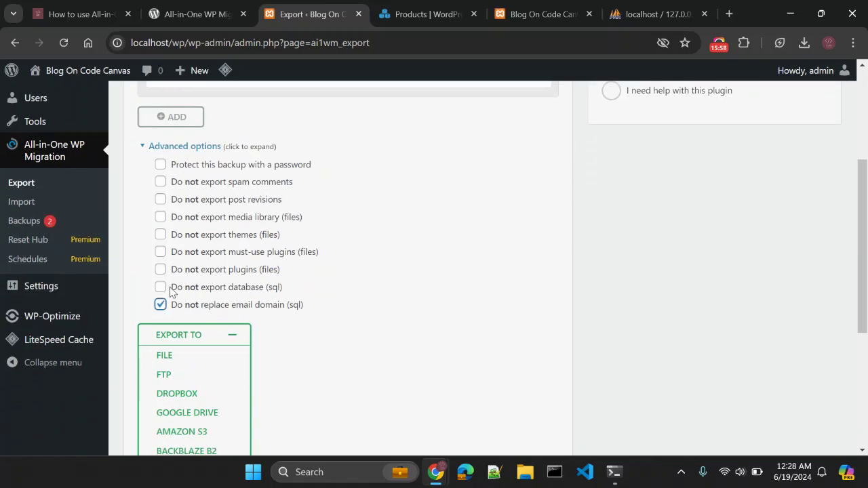
pyautogui.click(161, 287)
pyautogui.click(160, 286)
pyautogui.click(160, 270)
pyautogui.click(162, 252)
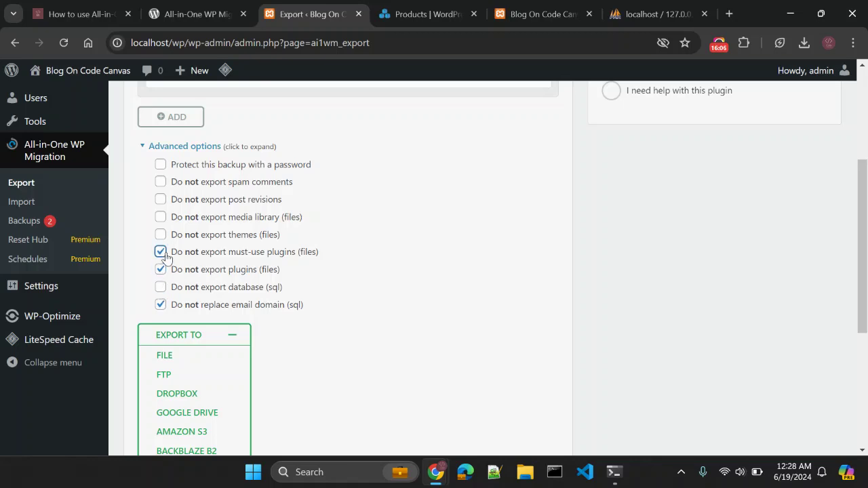
pyautogui.click(161, 218)
pyautogui.click(161, 217)
pyautogui.click(160, 200)
# Leave the backup without password protection and keep theme files included.
pyautogui.click(167, 169)
pyautogui.click(165, 169)
pyautogui.click(161, 235)
pyautogui.click(160, 234)
pyautogui.scroll(-2, 372, 252)
# Start an export to File, cancel it, and reload the stuck export page.
pyautogui.click(196, 224)
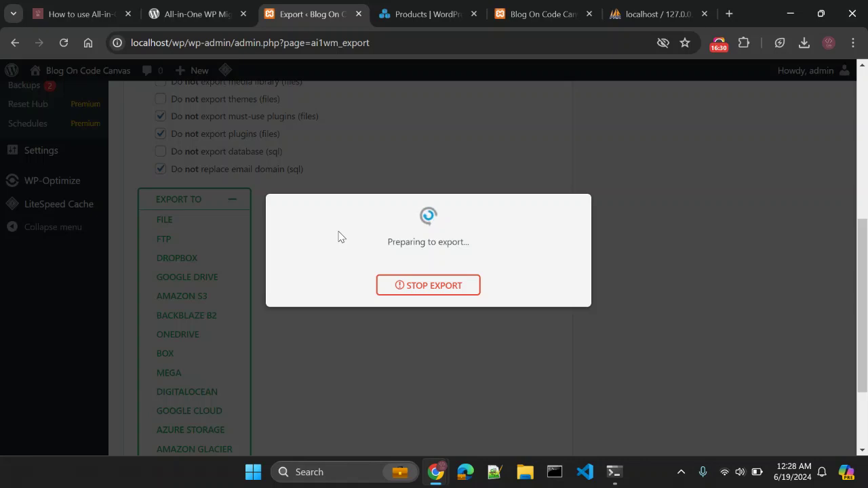
pyautogui.click(454, 287)
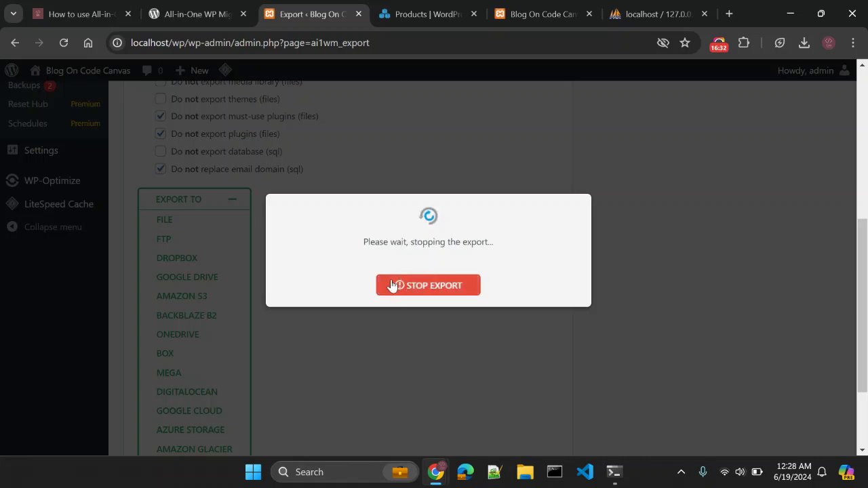
pyautogui.scroll(3, 349, 323)
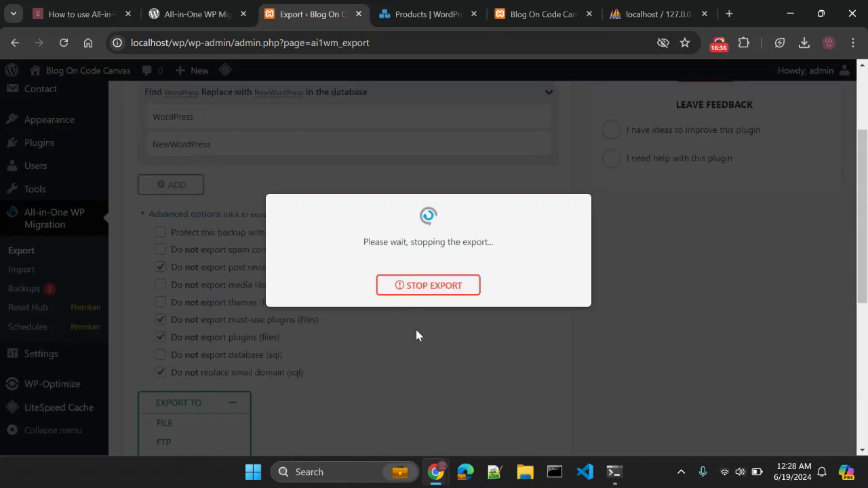
pyautogui.click(357, 47)
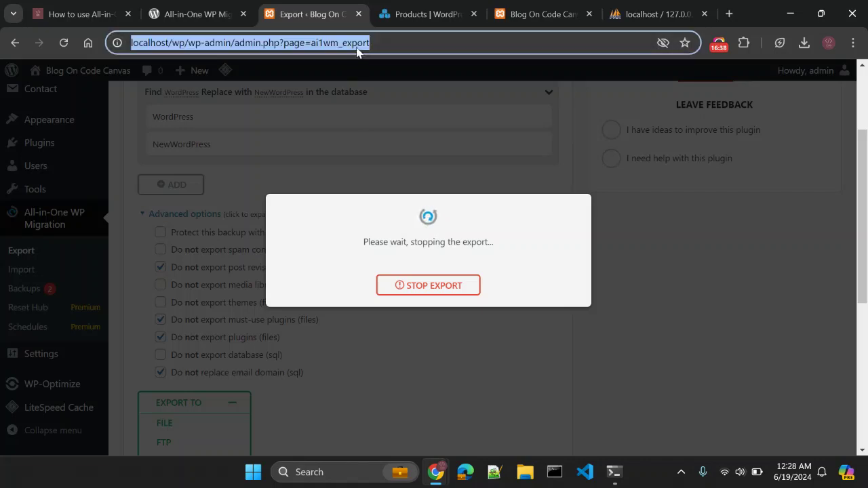
pyautogui.press('Return')
pyautogui.click(495, 135)
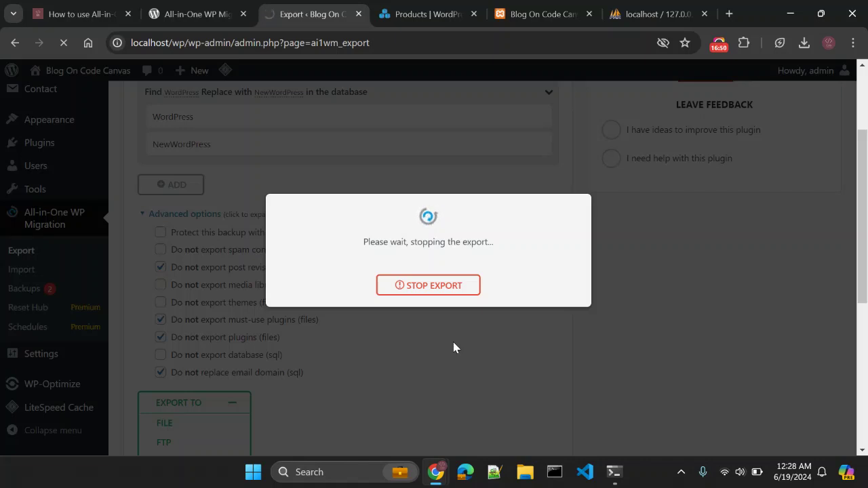
# Navigate the Blog On Code Canvas tab from the export page to wp-admin, confirming Leave.
pyautogui.moveTo(235, 43); pyautogui.dragTo(483, 67)
pyautogui.press('BackSpace')
pyautogui.press('Return')
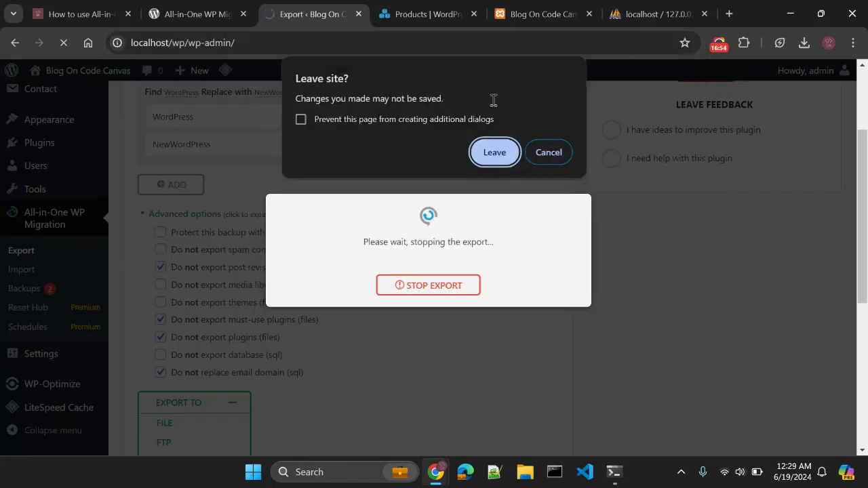
pyautogui.click(486, 151)
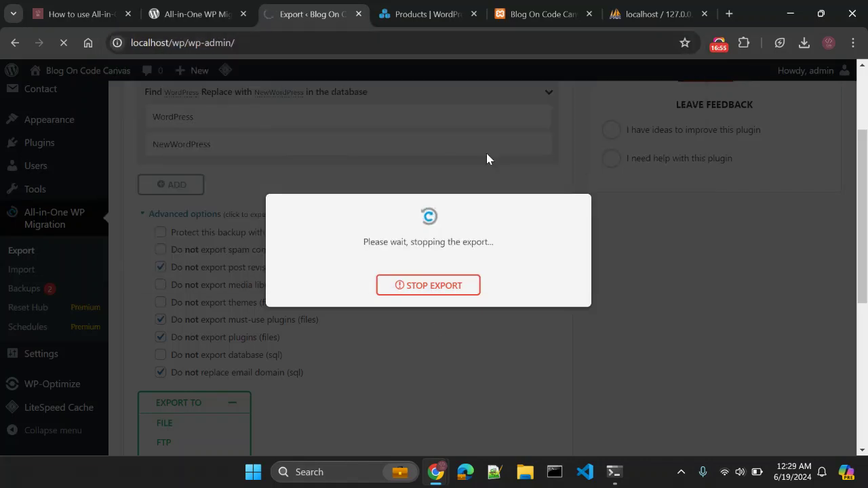
pyautogui.click(313, 43)
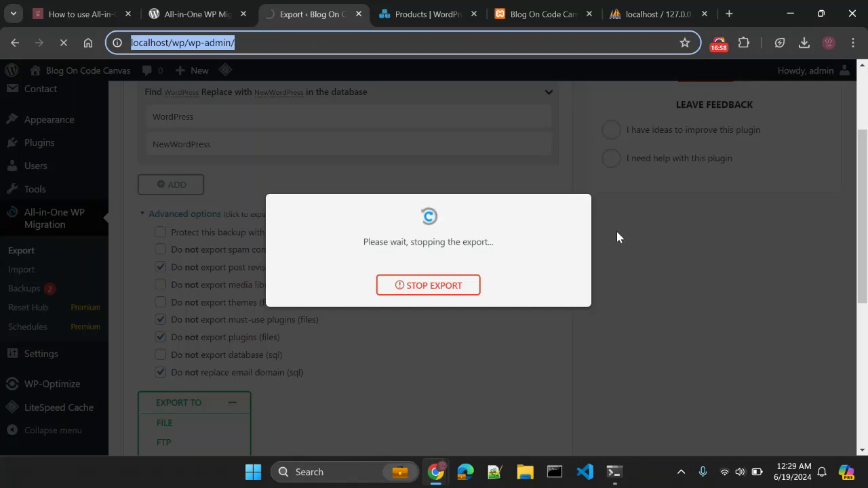
# Close the extra WordPress products tab and reload wp-admin, choosing Leave in the dialog.
pyautogui.click(549, 7)
pyautogui.hotkey('ctrl', 'pageup')
pyautogui.hotkey('ctrl', 'pageup')
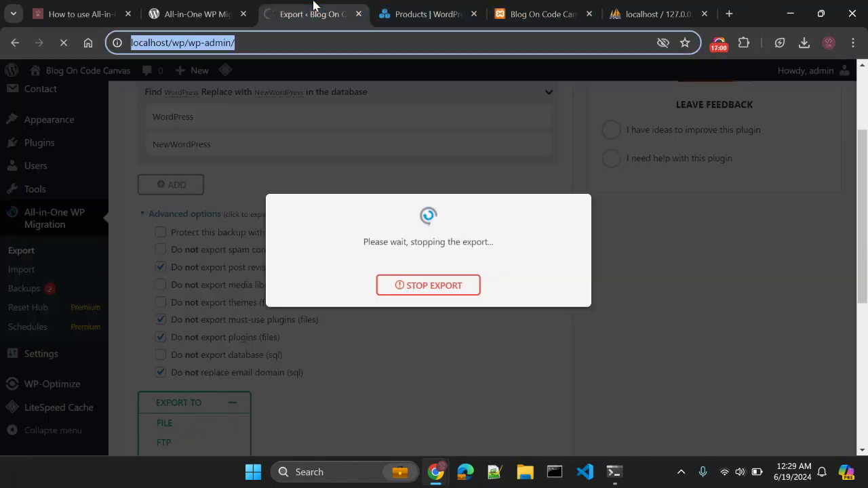
pyautogui.click(474, 14)
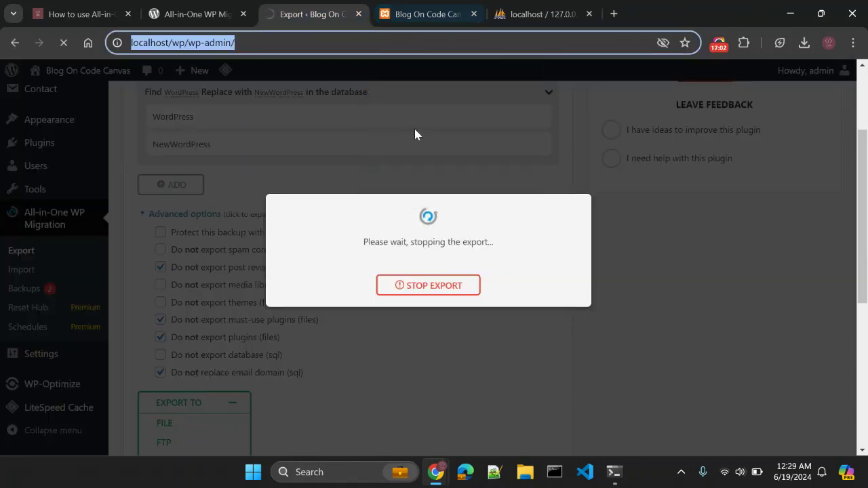
pyautogui.click(368, 43)
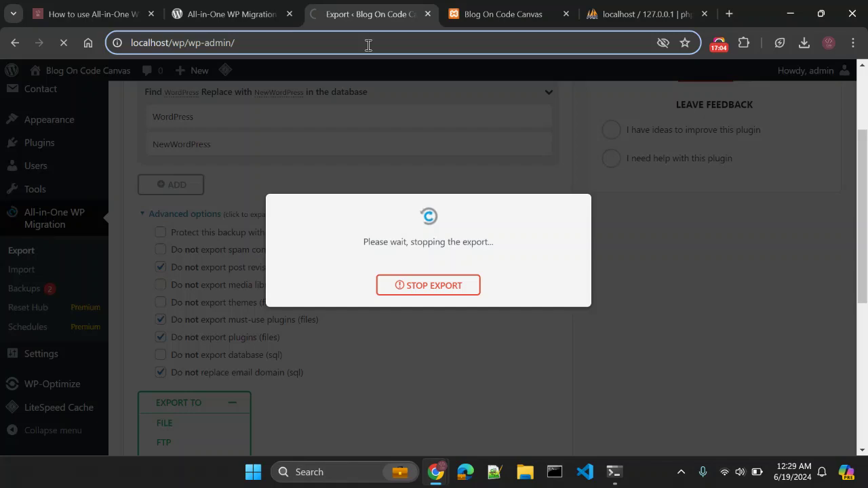
pyautogui.press('Return')
pyautogui.click(477, 148)
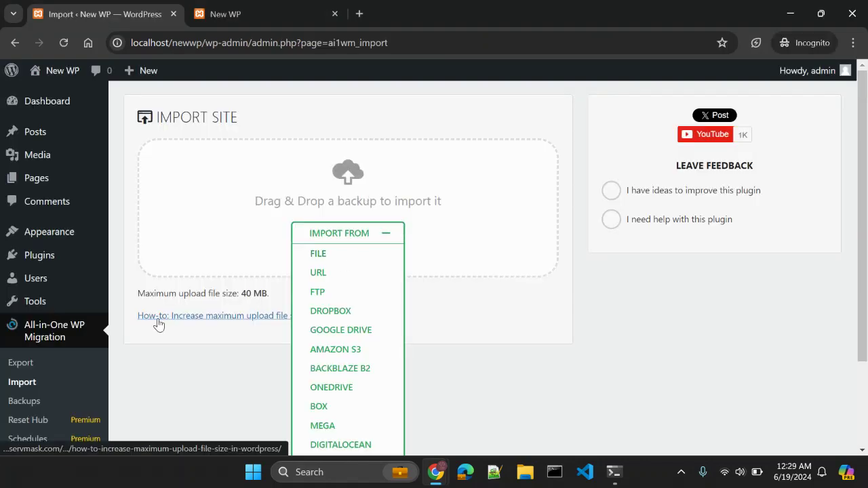
# Note the 40 MB upload limit and reload the Blog On Code Canvas admin page.
pyautogui.moveTo(169, 294); pyautogui.dragTo(264, 290)
pyautogui.click(209, 297)
pyautogui.click(264, 290)
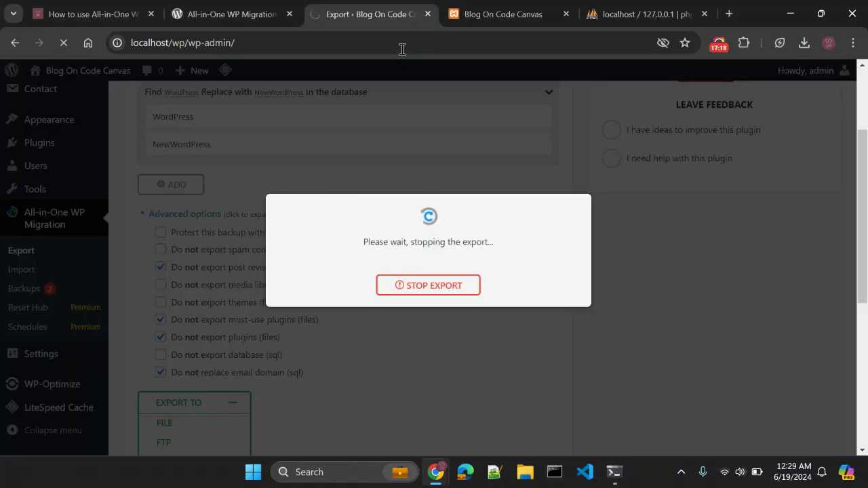
pyautogui.click(391, 42)
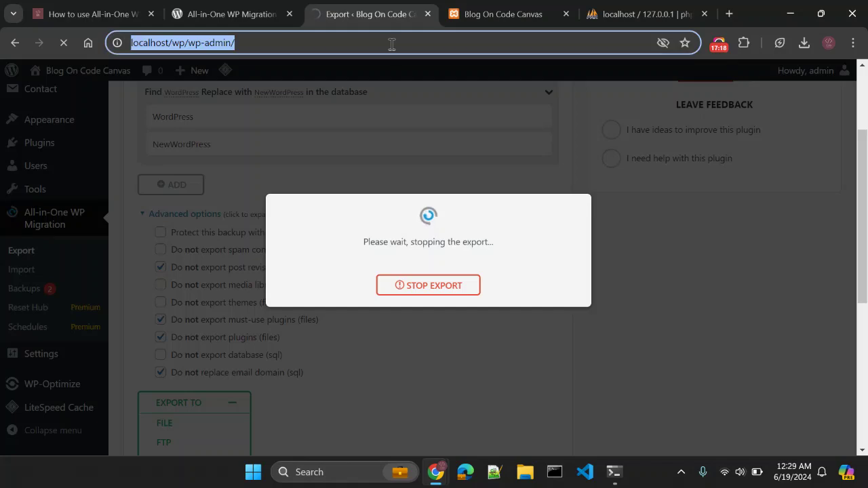
pyautogui.press('Return')
pyautogui.press('Return')
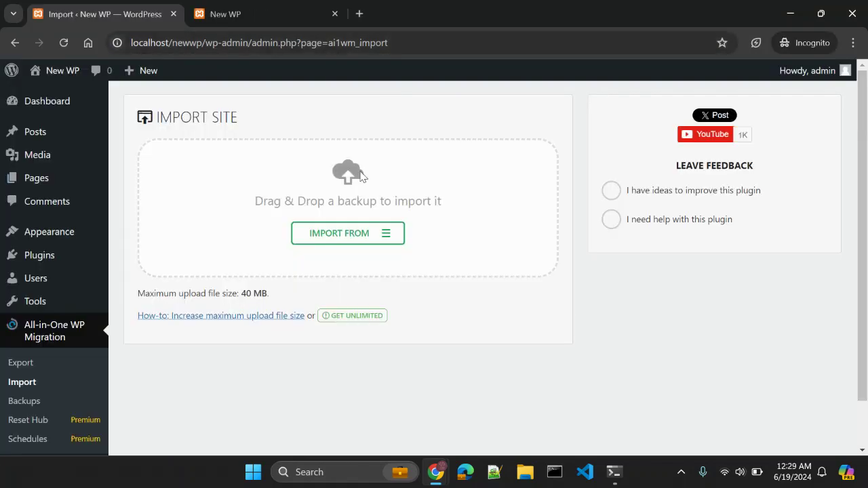
# Open the 'How-to: Increase maximum upload file size' article and read its opening section.
pyautogui.moveTo(242, 294); pyautogui.dragTo(266, 294)
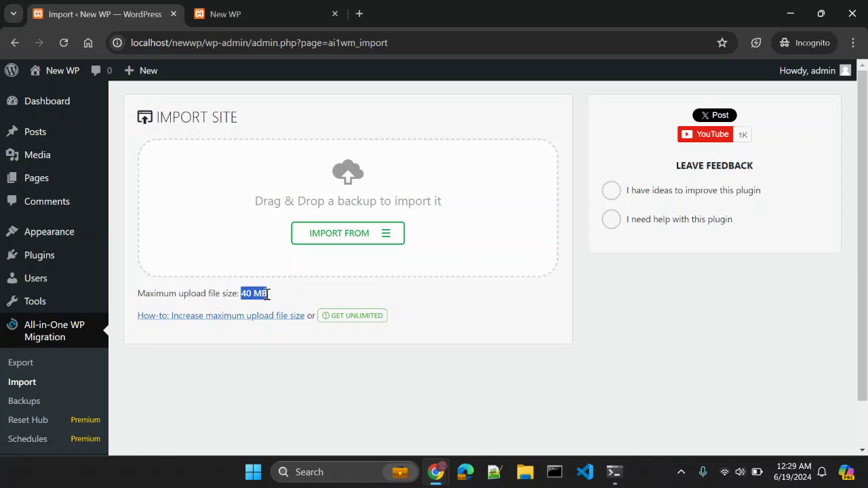
pyautogui.click(278, 300)
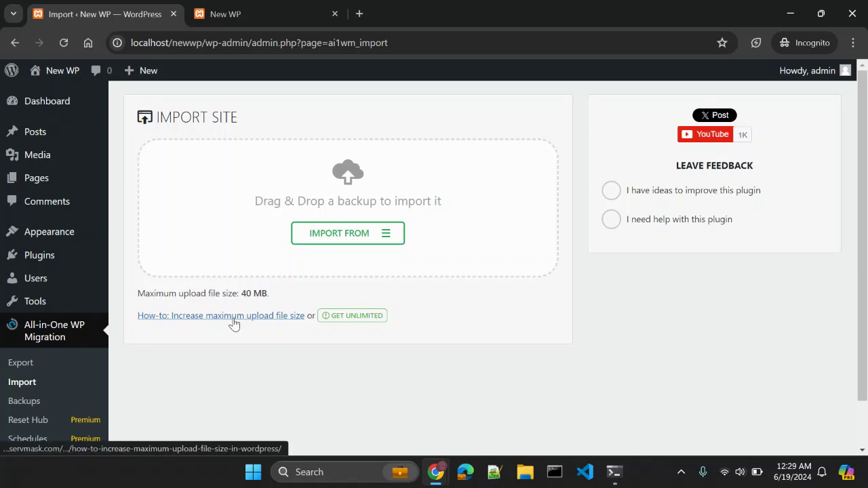
pyautogui.click(234, 322)
pyautogui.click(84, 6)
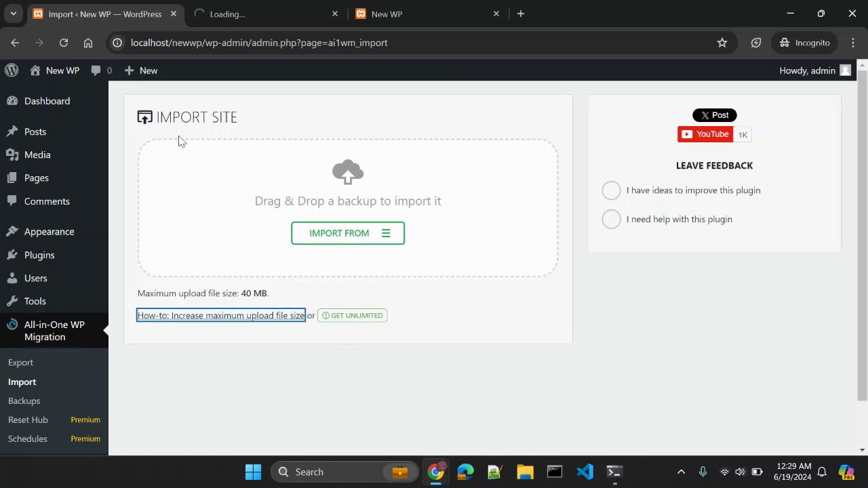
pyautogui.click(273, 7)
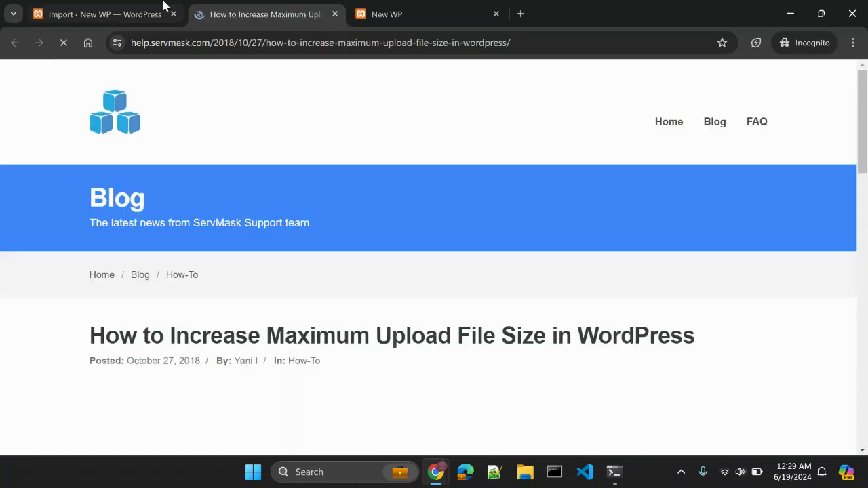
pyautogui.scroll(-2, 197, 215)
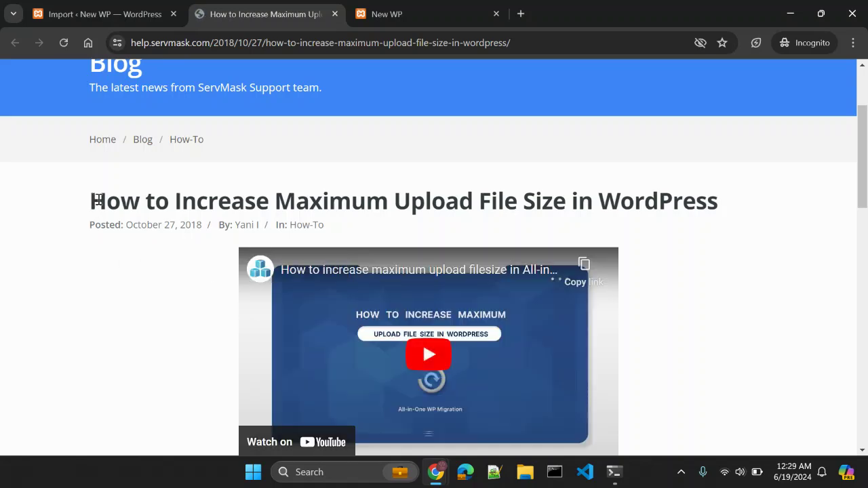
pyautogui.moveTo(91, 200); pyautogui.dragTo(221, 201)
# Scroll through the rest of the upload-size article, then return to the New WP import page.
pyautogui.click(140, 8)
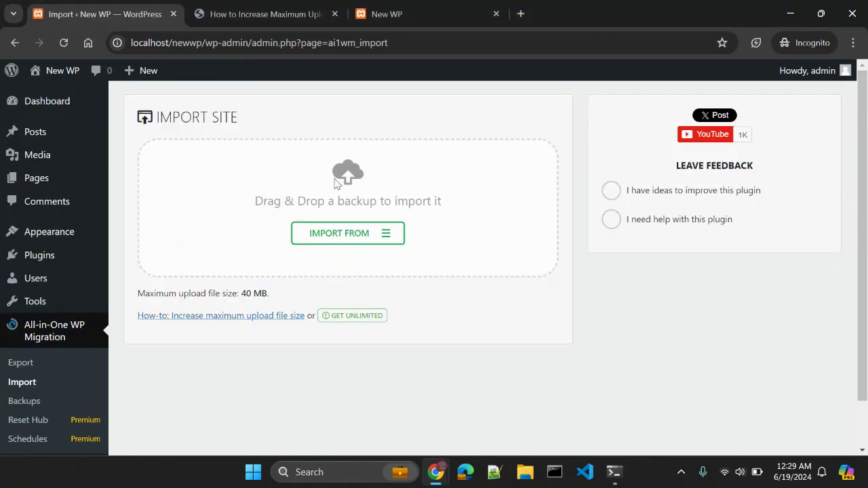
pyautogui.click(253, 15)
pyautogui.scroll(-3, 86, 375)
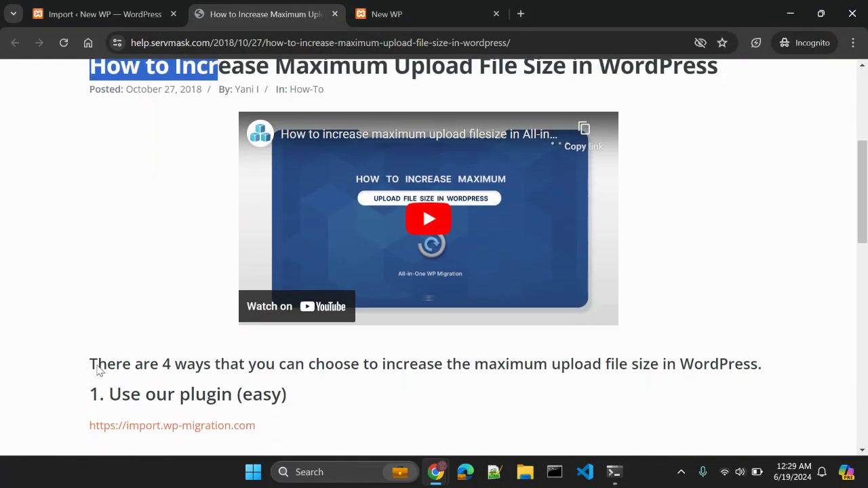
pyautogui.scroll(-2, 291, 352)
pyautogui.scroll(1, 292, 352)
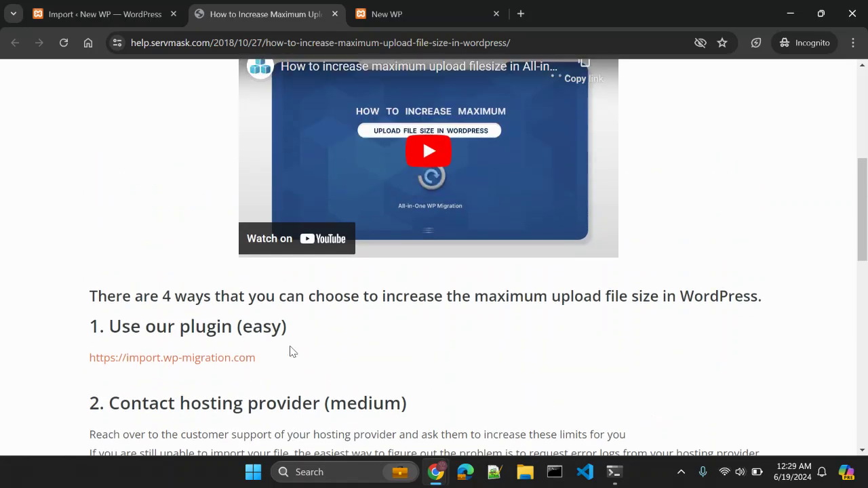
pyautogui.click(102, 13)
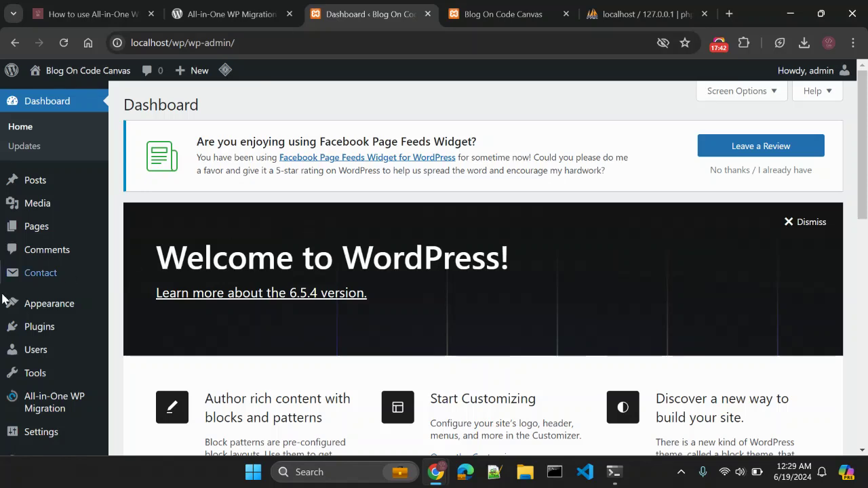
# Open the All-in-One WP Migration Export page and expand its advanced options.
pyautogui.moveTo(70, 399)
pyautogui.click(129, 341)
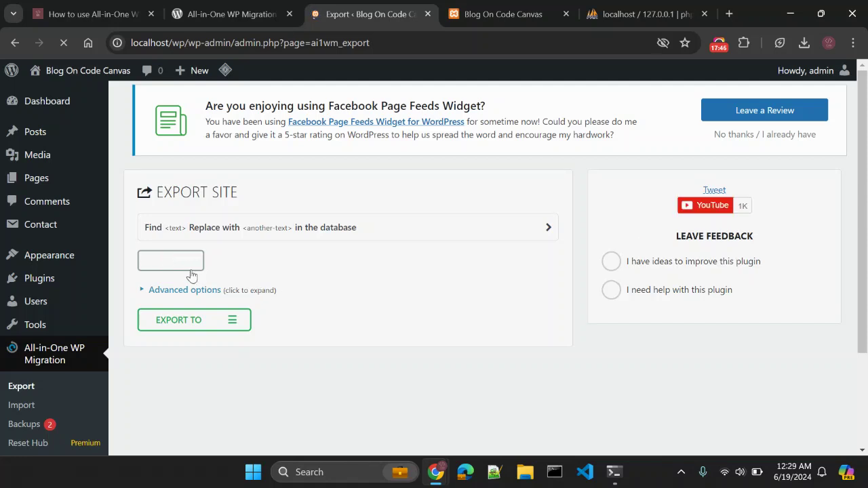
pyautogui.click(174, 322)
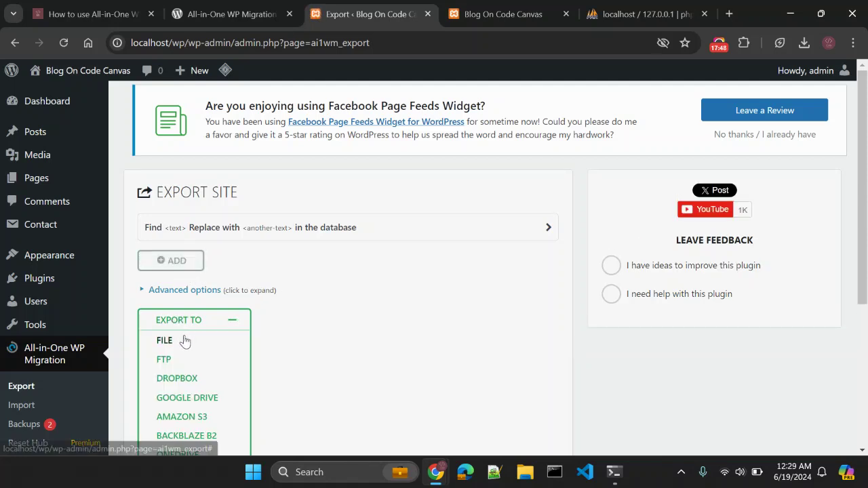
pyautogui.click(186, 291)
pyautogui.scroll(-1, 270, 280)
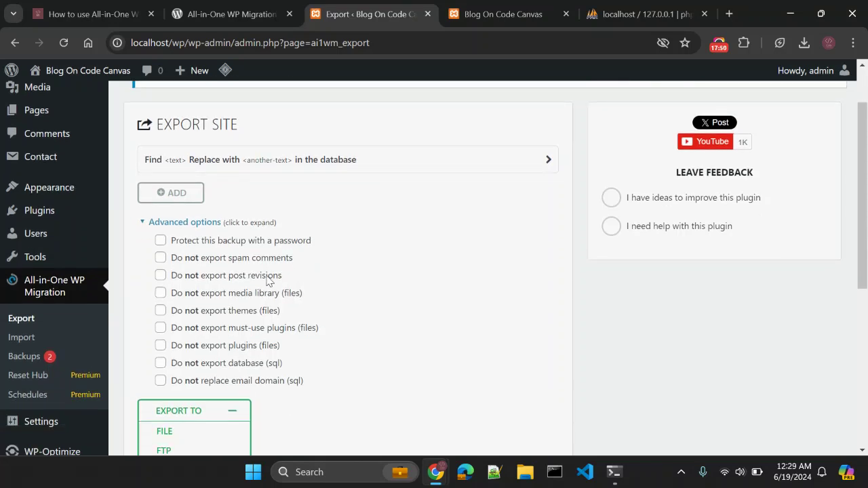
# Exclude spam comments, revisions, media, themes, must-use plugins and plugins, leaving password protection off.
pyautogui.click(205, 244)
pyautogui.click(160, 241)
pyautogui.click(160, 259)
pyautogui.click(160, 276)
pyautogui.click(160, 293)
pyautogui.click(160, 311)
pyautogui.click(160, 328)
pyautogui.click(160, 346)
# Also exclude the database and email-domain replacement, export to File, and download the 12 KB backup.
pyautogui.scroll(-1, 195, 327)
pyautogui.click(160, 297)
pyautogui.click(161, 313)
pyautogui.scroll(-1, 290, 301)
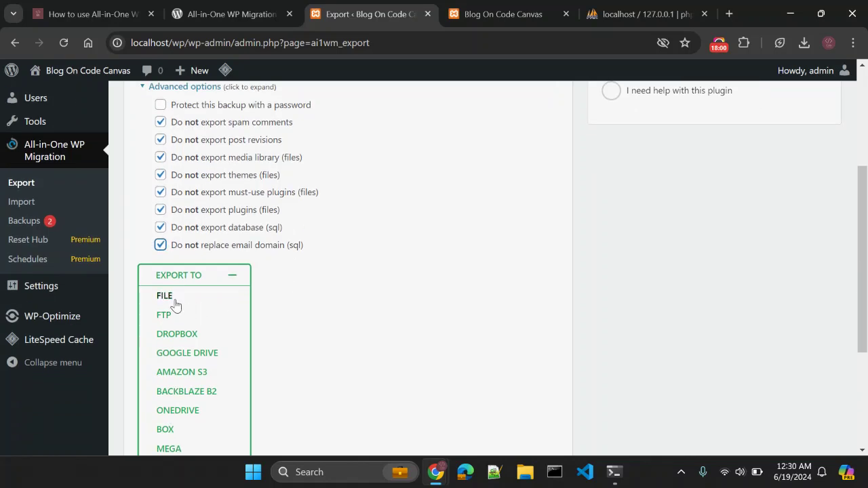
pyautogui.click(175, 303)
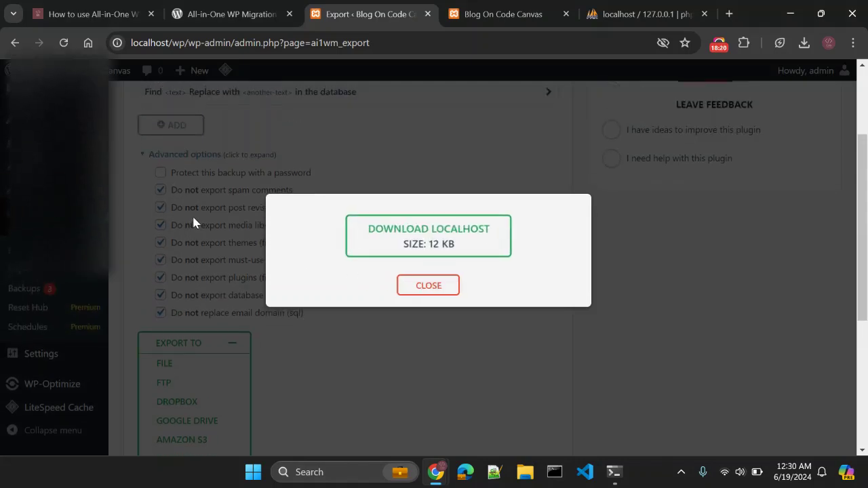
pyautogui.click(431, 249)
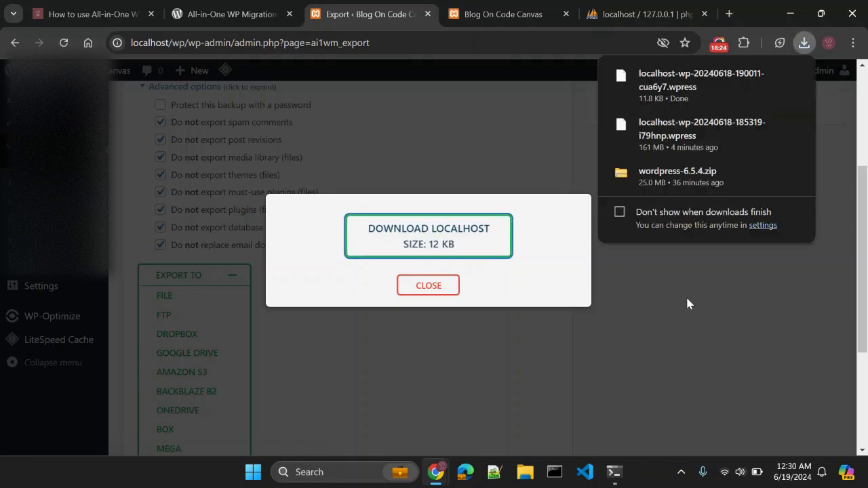
# In New WP, import the newly downloaded .wpress backup from a file.
pyautogui.hotkey('alt', 'Tab')
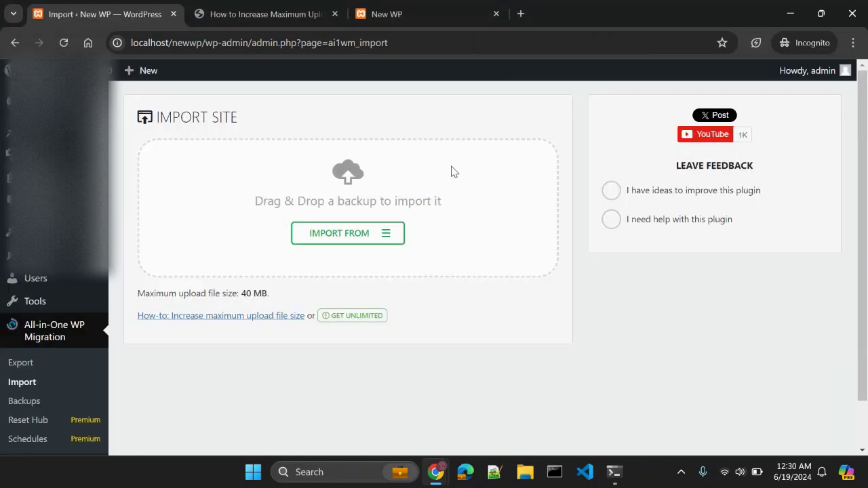
pyautogui.click(364, 234)
pyautogui.click(337, 260)
pyautogui.doubleClick(139, 120)
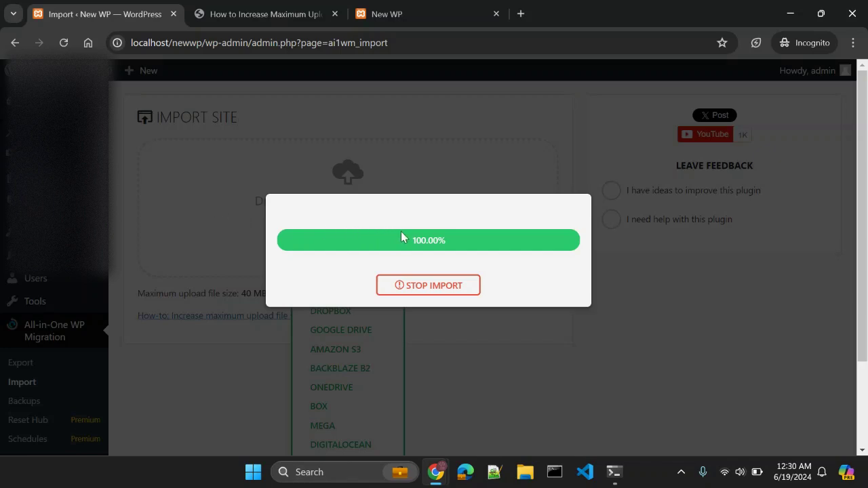
# Close the finished export dialog and start a new Export To File including the database.
pyautogui.hotkey('alt', 'Tab')
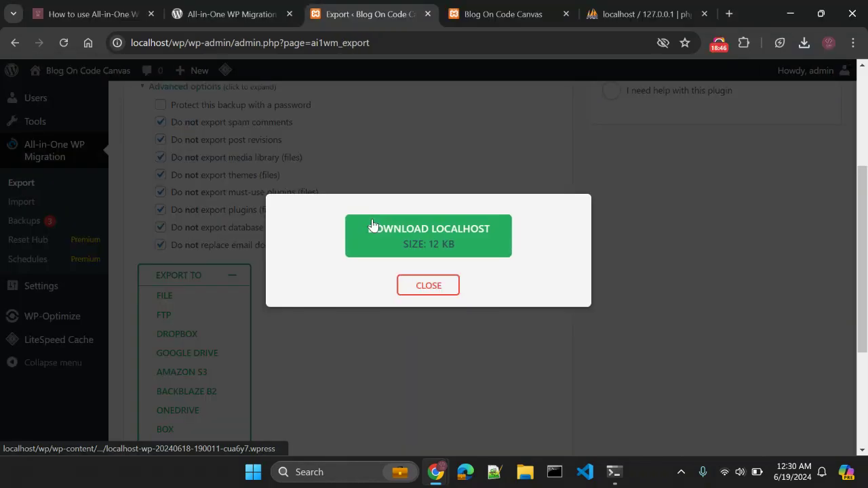
pyautogui.click(438, 288)
pyautogui.scroll(2, 335, 299)
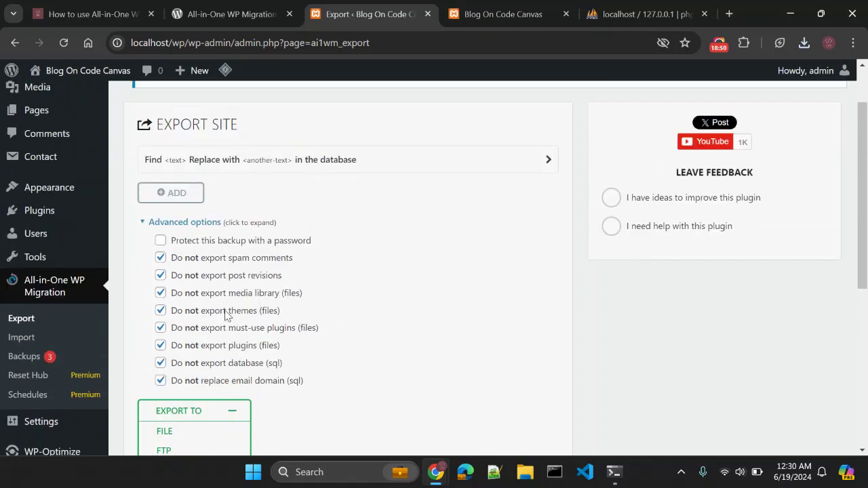
pyautogui.hotkey('alt', 'Tab')
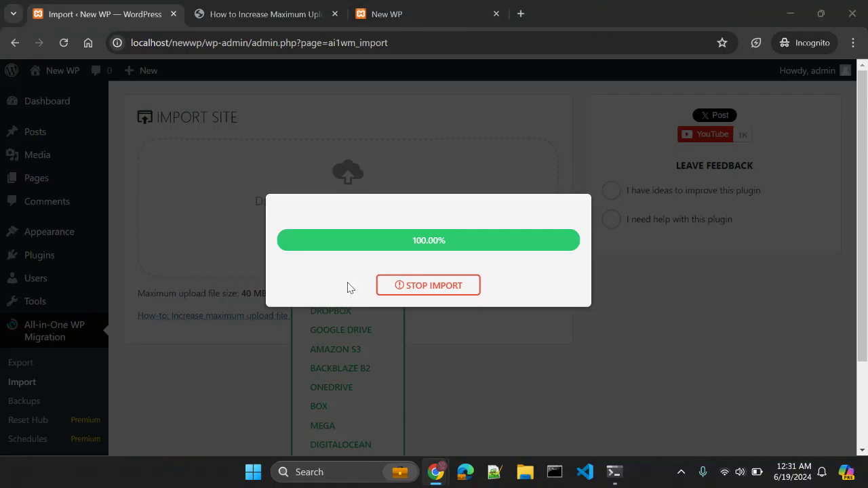
pyautogui.hotkey('alt', 'Tab')
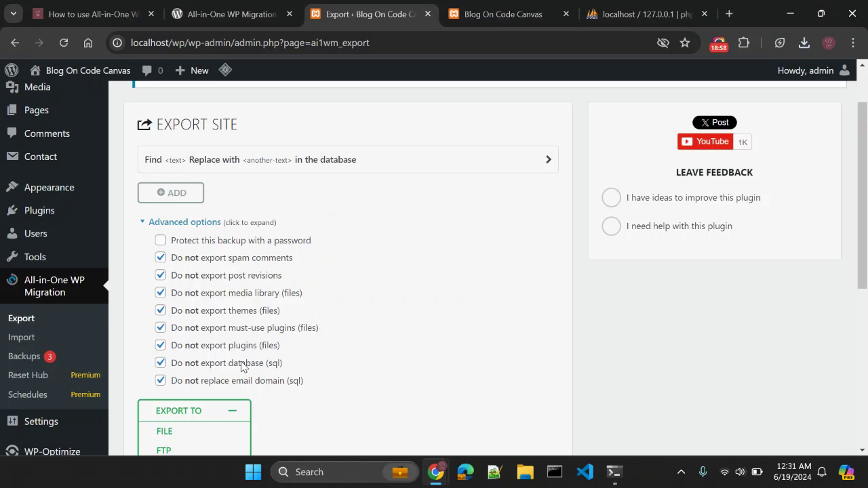
pyautogui.scroll(-2, 290, 310)
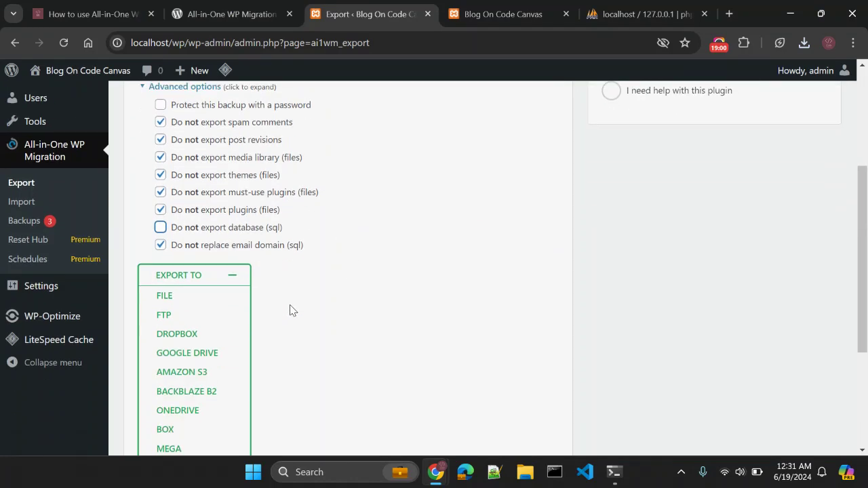
pyautogui.click(165, 296)
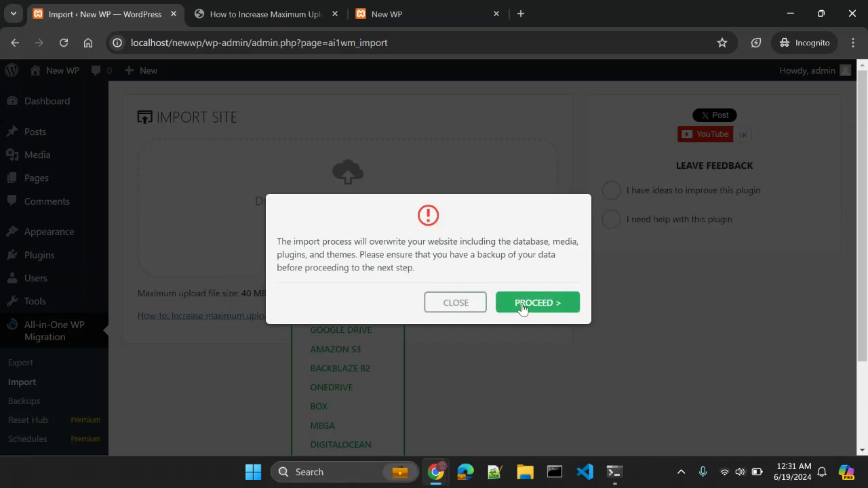
# Accept the warning about overwriting database, media, plugins and themes, and let the import succeed.
pyautogui.moveTo(323, 242); pyautogui.dragTo(357, 255)
pyautogui.click(304, 260)
pyautogui.moveTo(297, 245); pyautogui.dragTo(569, 243)
pyautogui.doubleClick(328, 255)
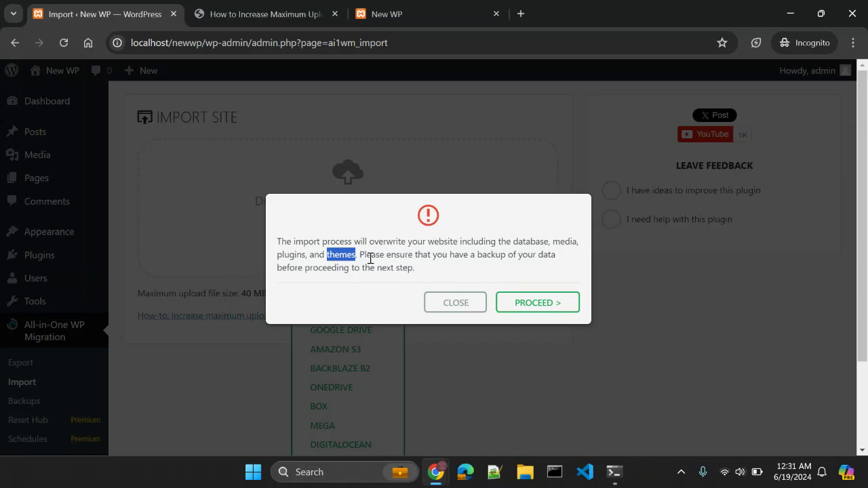
pyautogui.click(379, 282)
pyautogui.click(539, 310)
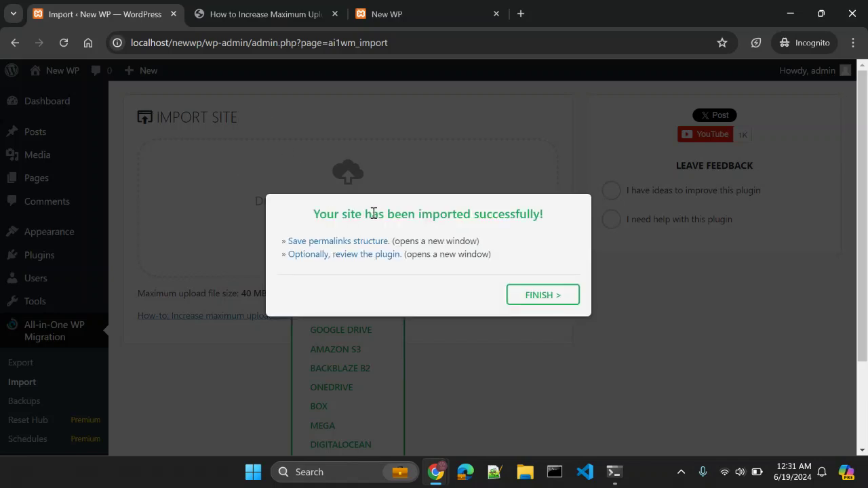
pyautogui.moveTo(365, 213); pyautogui.dragTo(388, 215)
pyautogui.click(434, 231)
# Set New WP's permalinks to the Post name structure and close the settings tab.
pyautogui.click(350, 242)
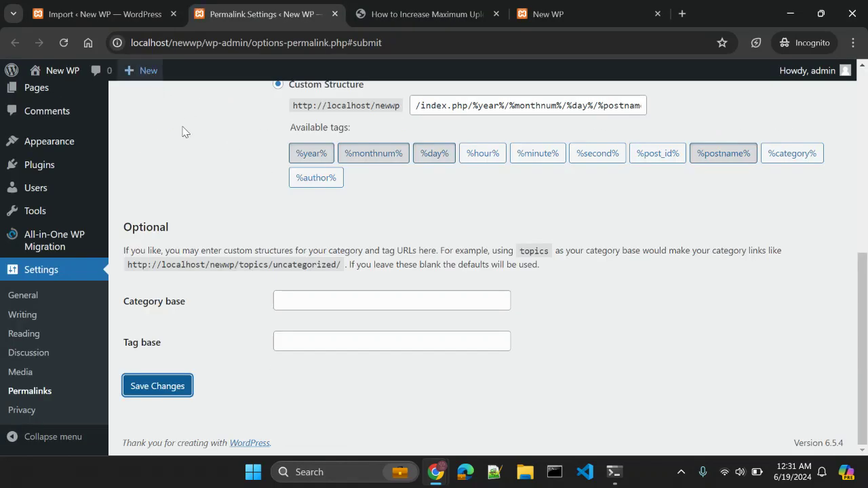
pyautogui.scroll(2, 358, 224)
pyautogui.click(304, 181)
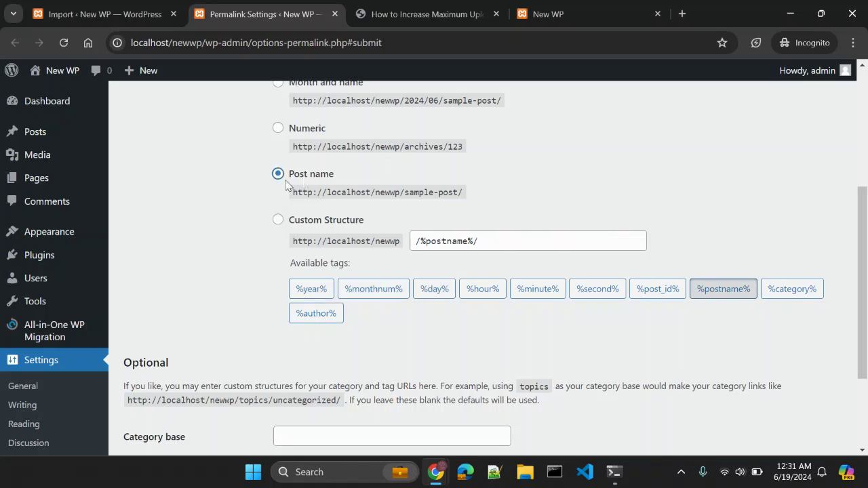
pyautogui.scroll(-2, 412, 293)
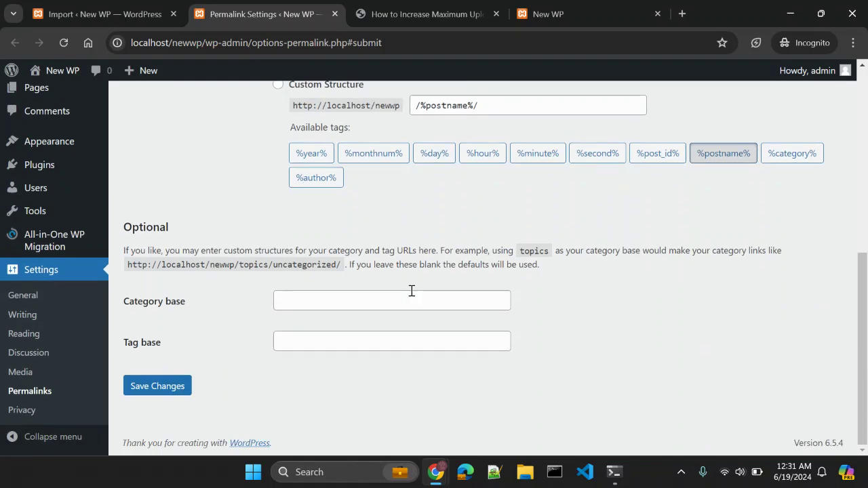
pyautogui.hotkey('ctrl', 'w')
# Finish the import wizard, dismissing its success message, and glance at the upload-size article.
pyautogui.click(412, 295)
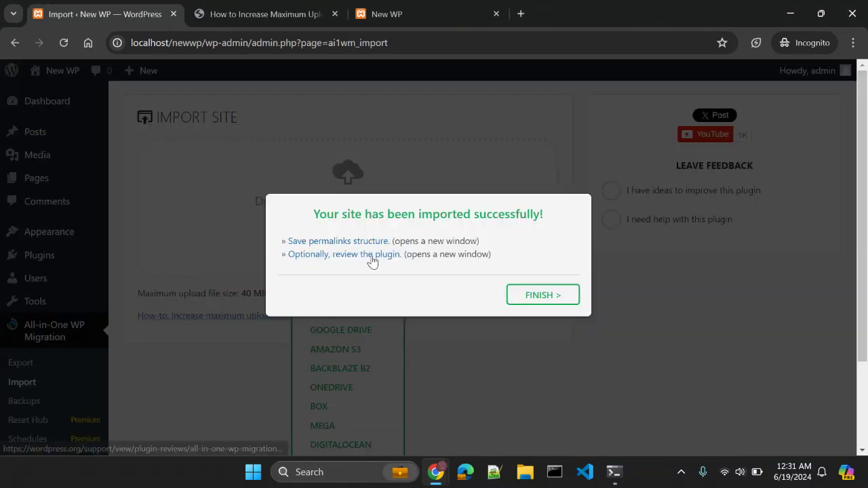
pyautogui.click(536, 302)
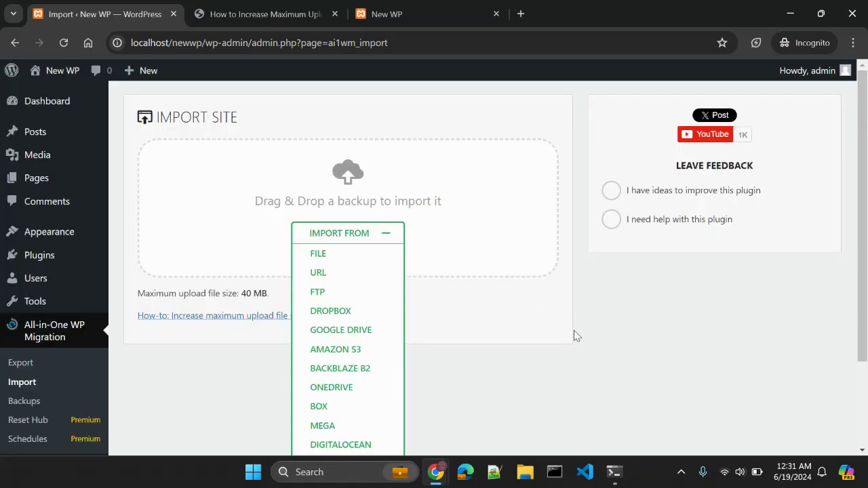
pyautogui.hotkey('ctrl', 'Tab')
pyautogui.scroll(5, 352, 291)
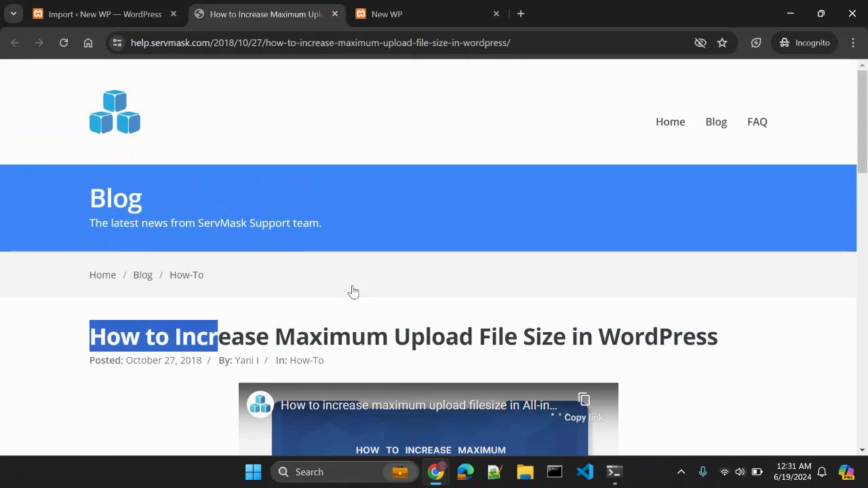
# Reload localhost/newwp, which reports the twentytwentyone theme directory does not exist.
pyautogui.hotkey('ctrl', 'Tab')
pyautogui.click(227, 46)
pyautogui.press('Return')
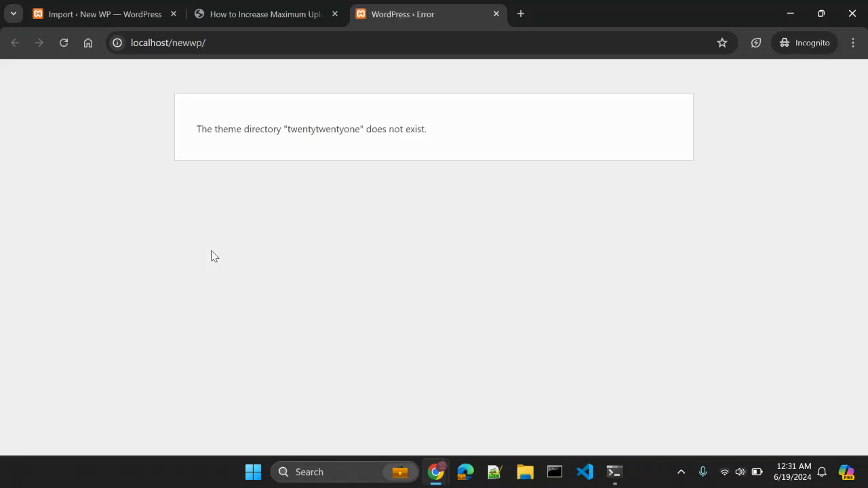
pyautogui.moveTo(227, 130); pyautogui.dragTo(289, 141)
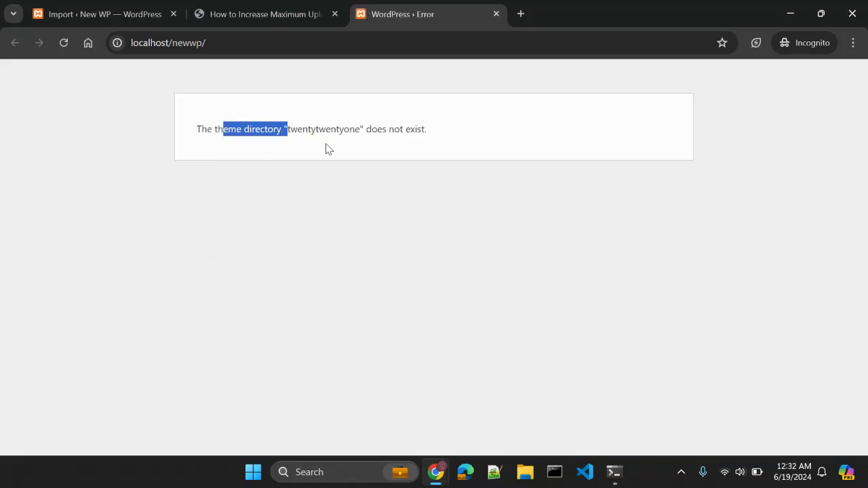
pyautogui.doubleClick(323, 133)
pyautogui.click(380, 202)
# Close the theme error tab, re-export Blog On Code Canvas to File with themes included.
pyautogui.hotkey('ctrl', 'w')
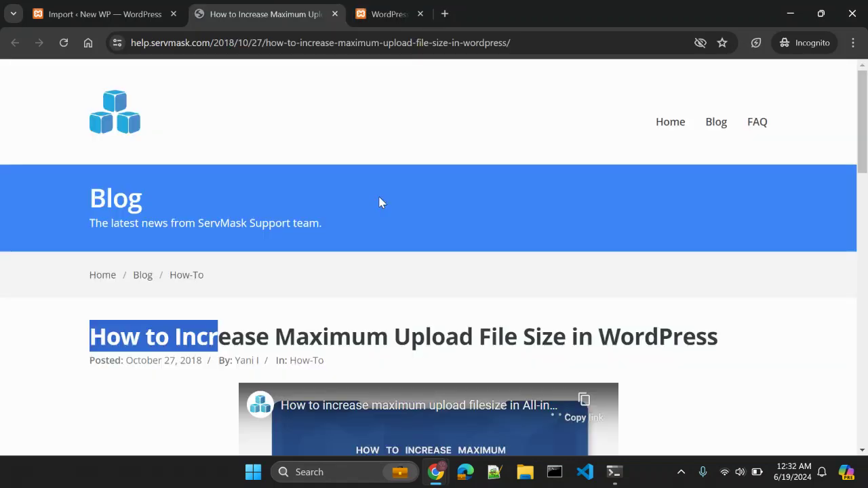
pyautogui.click(74, 14)
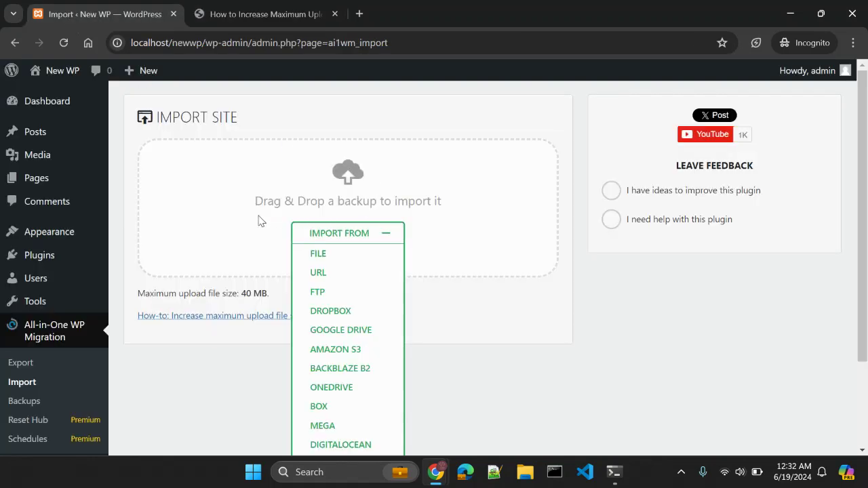
pyautogui.hotkey('alt', 'Tab')
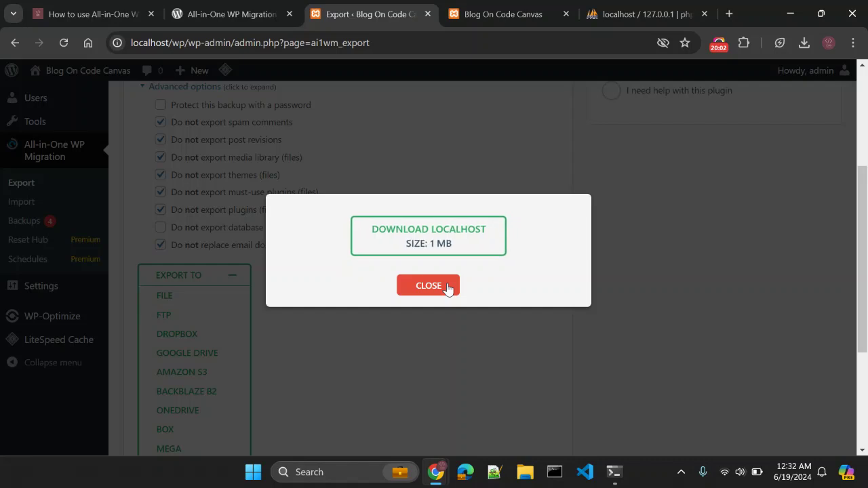
pyautogui.click(450, 288)
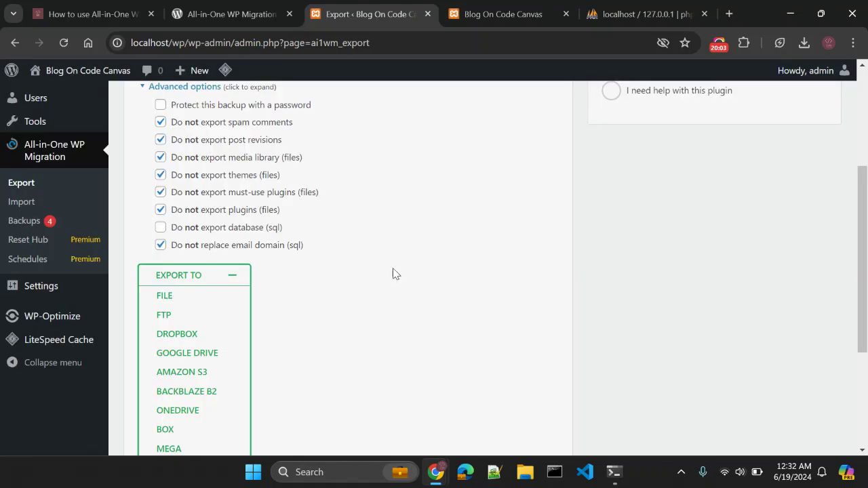
pyautogui.click(201, 179)
pyautogui.click(195, 297)
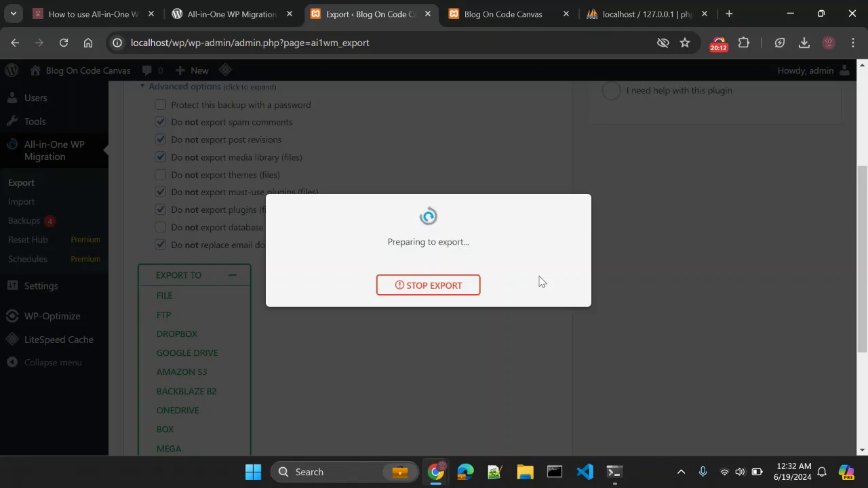
pyautogui.hotkey('alt', 'Tab')
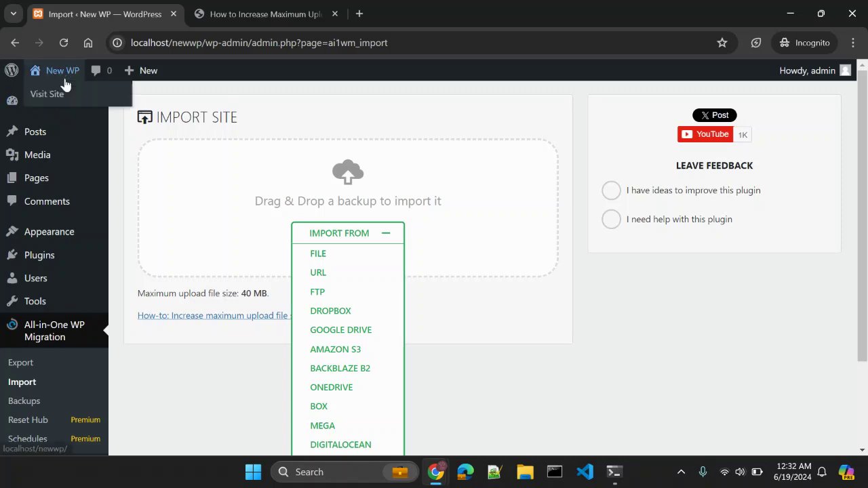
# Open New WP's Themes page, check the front page, and reload themes.php after reverting to Twenty Twenty-Four.
pyautogui.moveTo(54, 233)
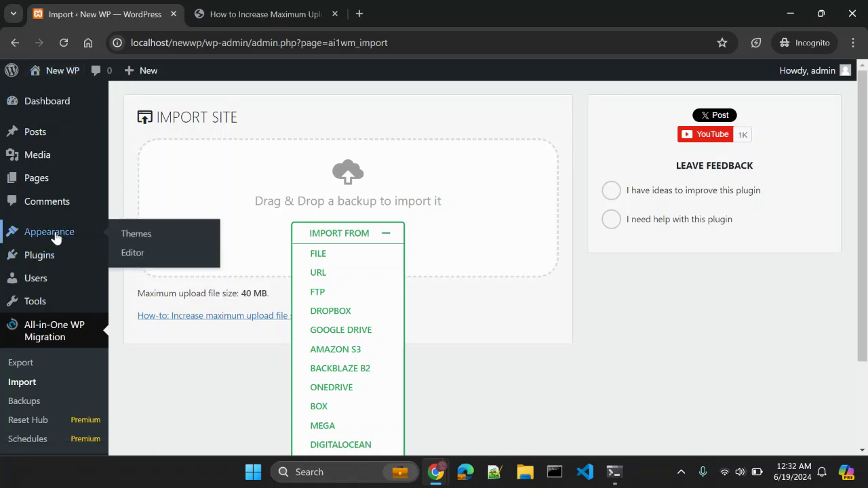
pyautogui.middleClick(131, 237)
pyautogui.hotkey('ctrl', 'Tab')
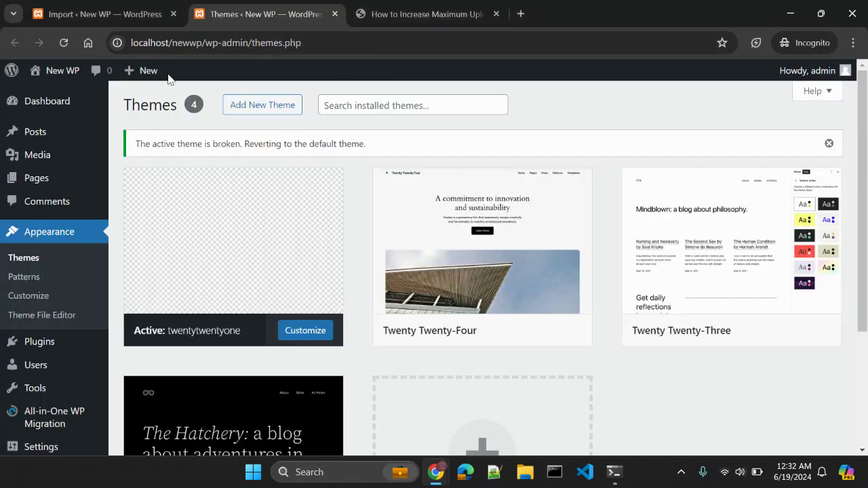
pyautogui.middleClick(83, 93)
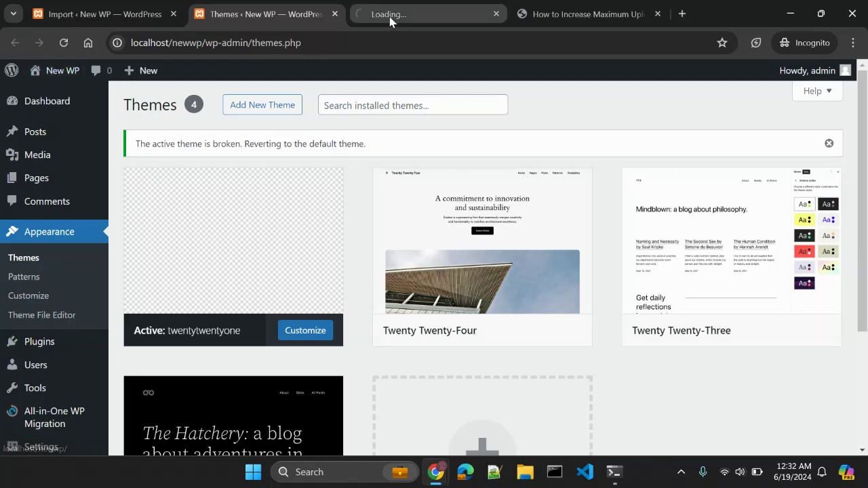
pyautogui.click(393, 15)
pyautogui.scroll(-4, 372, 213)
pyautogui.scroll(4, 292, 107)
pyautogui.click(240, 18)
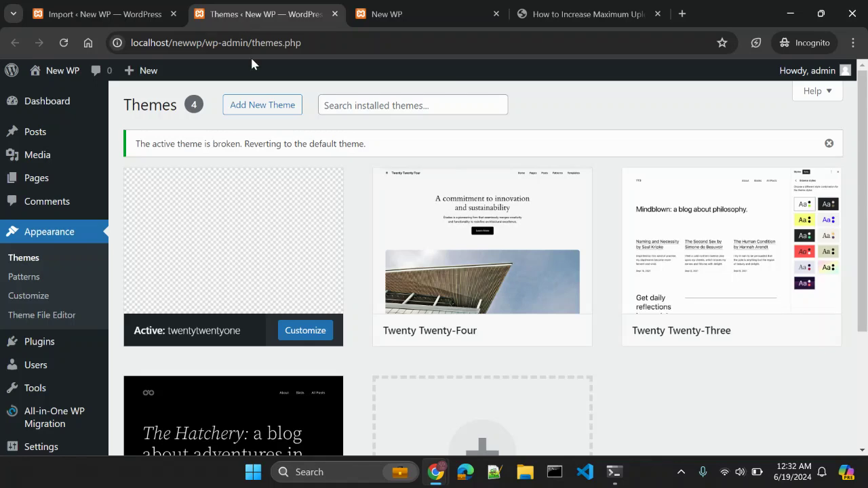
pyautogui.click(245, 43)
pyautogui.press('Return')
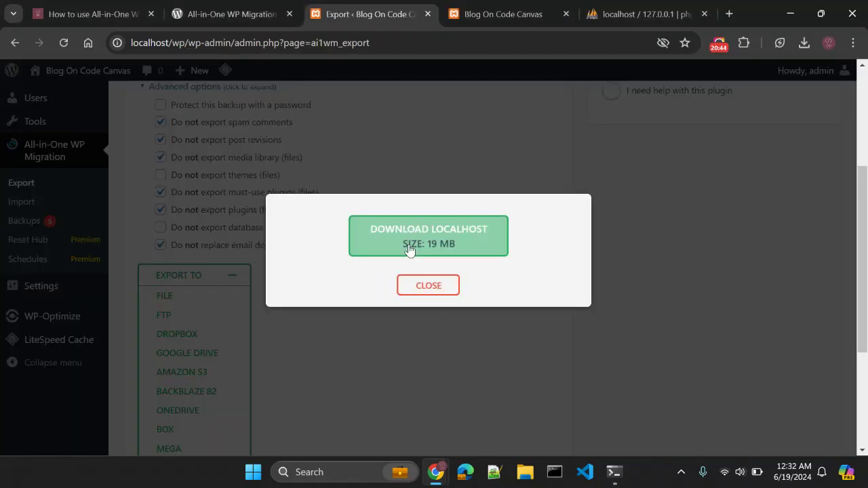
# Download the 19 MB export and import that newest localhost .wpress file into New WP.
pyautogui.click(415, 247)
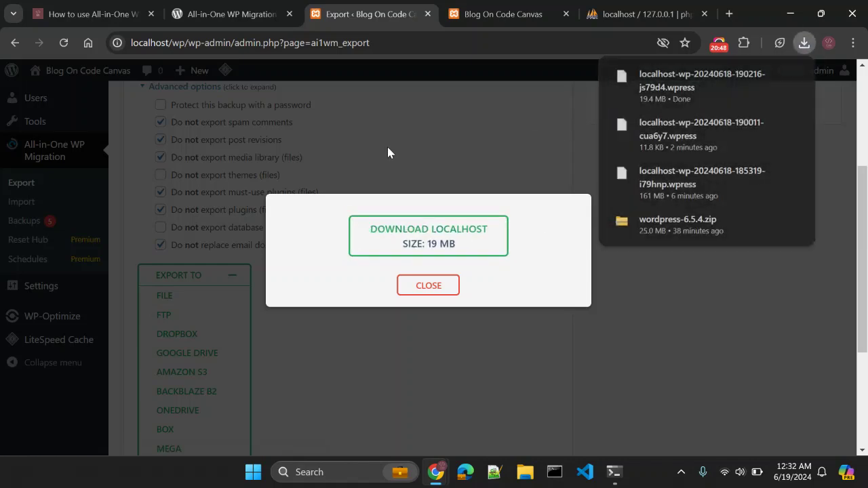
pyautogui.click(448, 286)
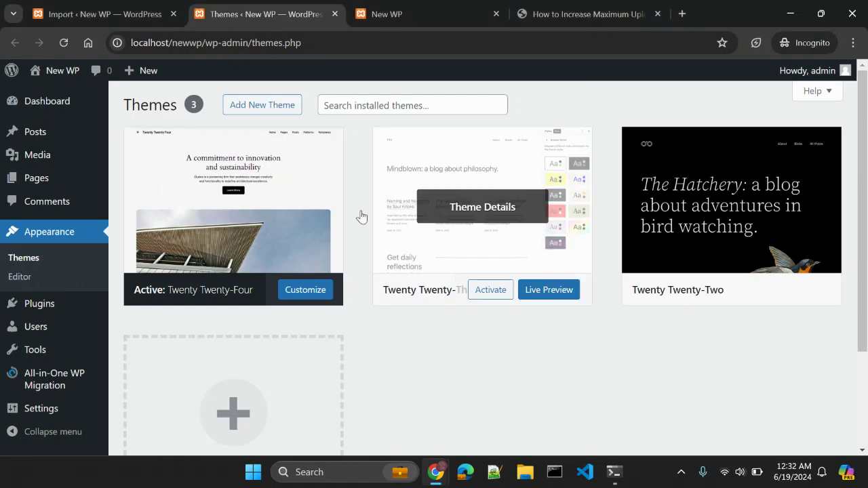
pyautogui.click(102, 13)
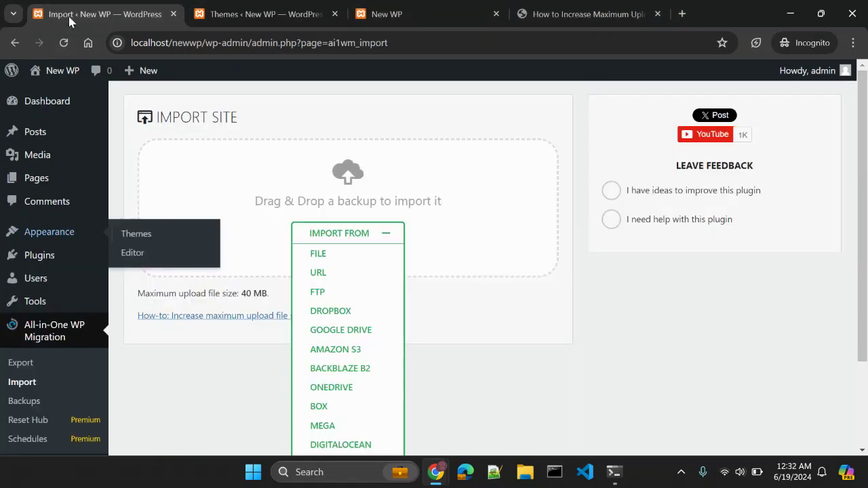
pyautogui.click(345, 254)
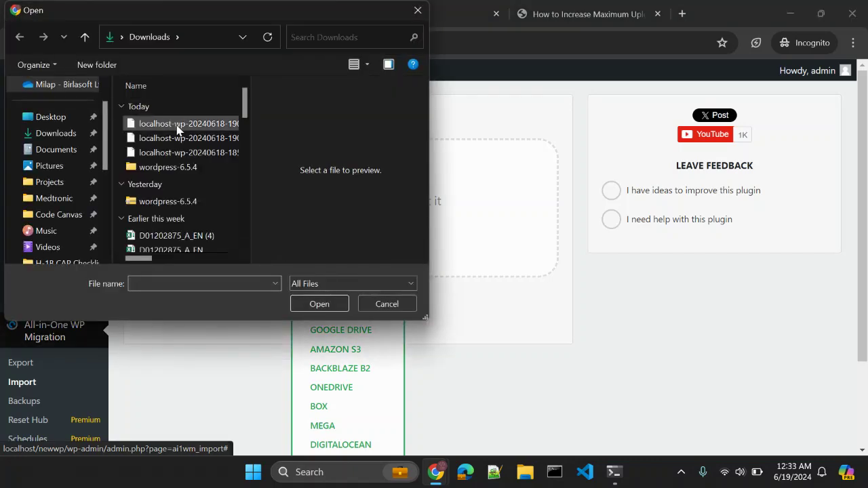
pyautogui.doubleClick(177, 126)
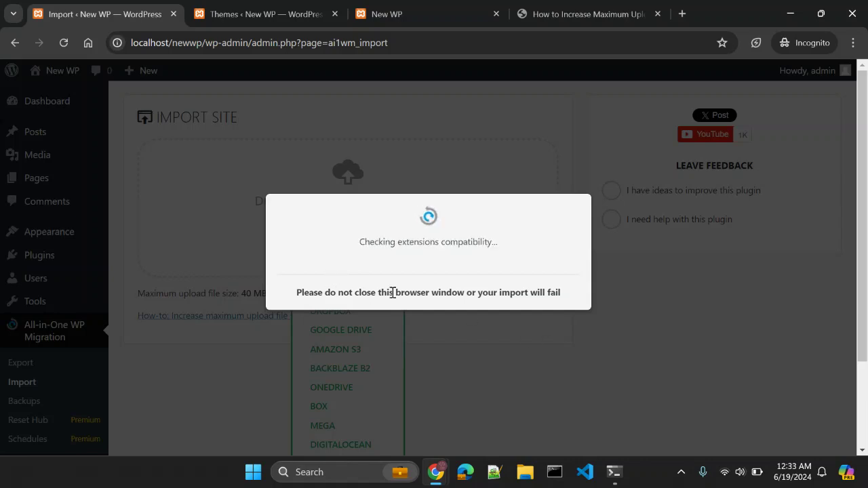
# Confirm overwriting New WP, then close the success message after 485 files are restored.
pyautogui.hotkey('alt', 'Tab')
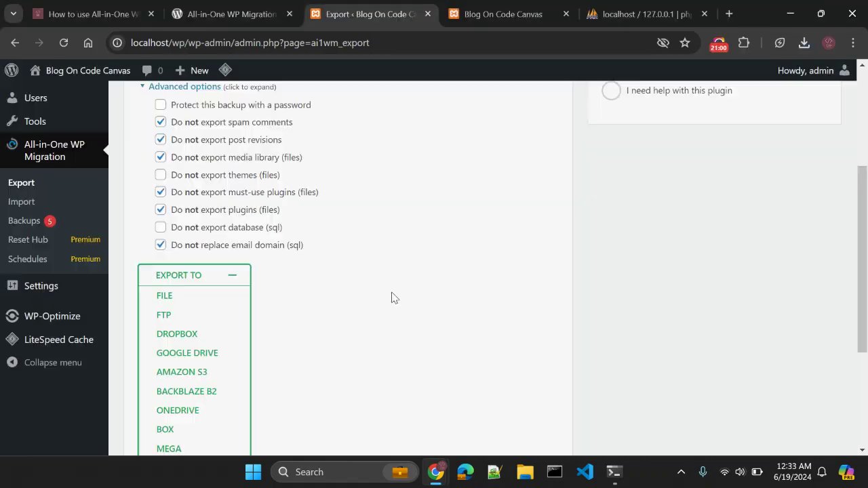
pyautogui.scroll(1, 391, 298)
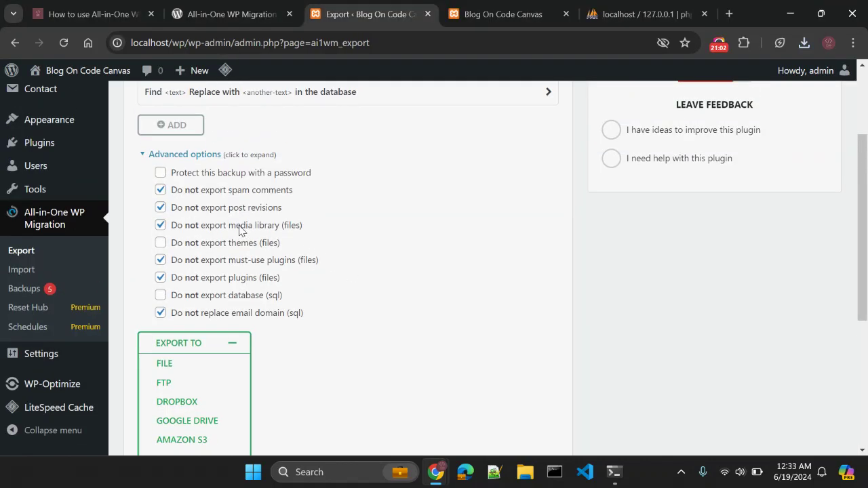
pyautogui.scroll(1, 370, 304)
pyautogui.hotkey('alt', 'Tab')
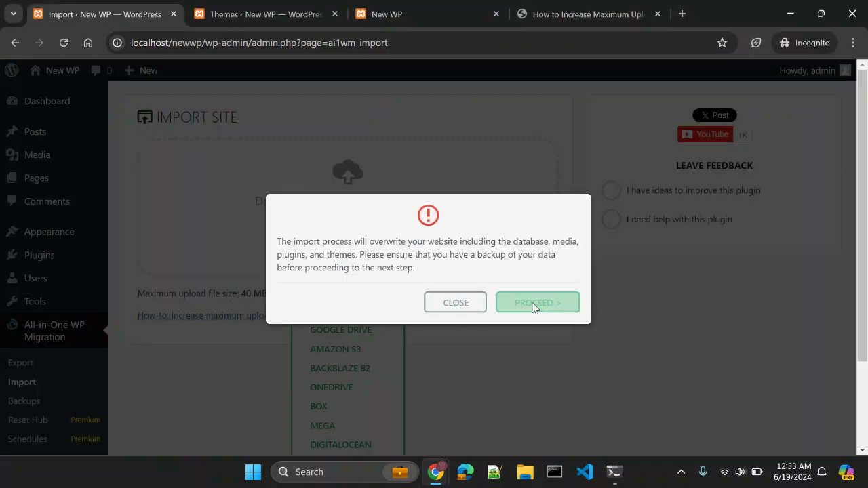
pyautogui.click(533, 305)
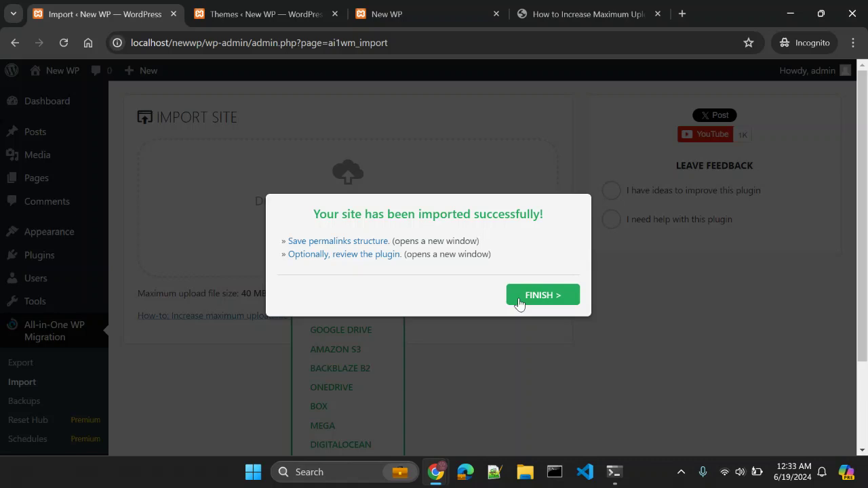
pyautogui.click(539, 304)
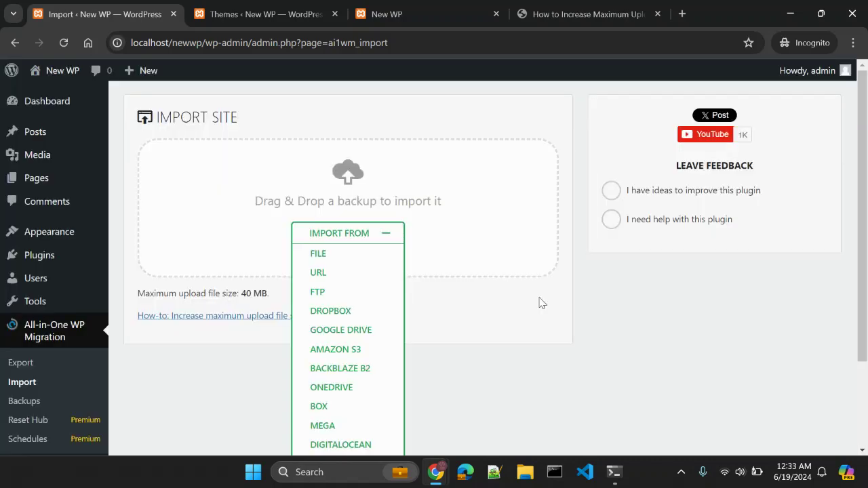
# Reload New WP's Themes page after the import and close the finished import tab.
pyautogui.click(388, 43)
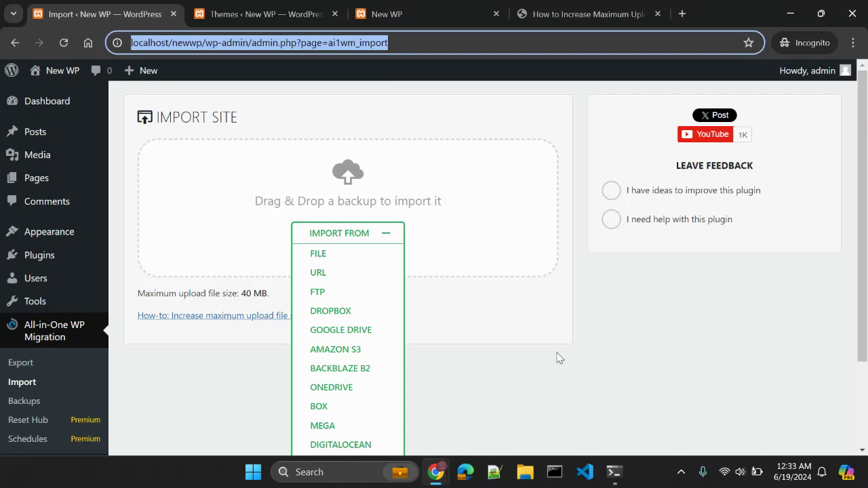
pyautogui.hotkey('ctrl', 'Tab')
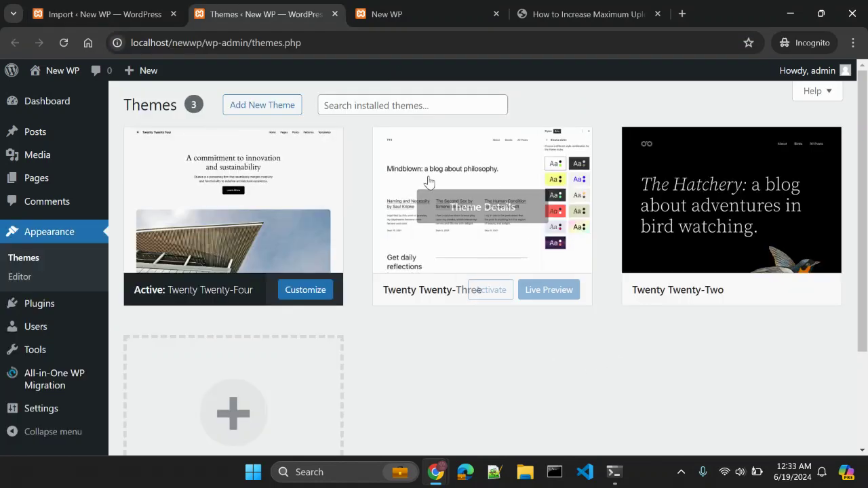
pyautogui.click(343, 46)
pyautogui.press('Return')
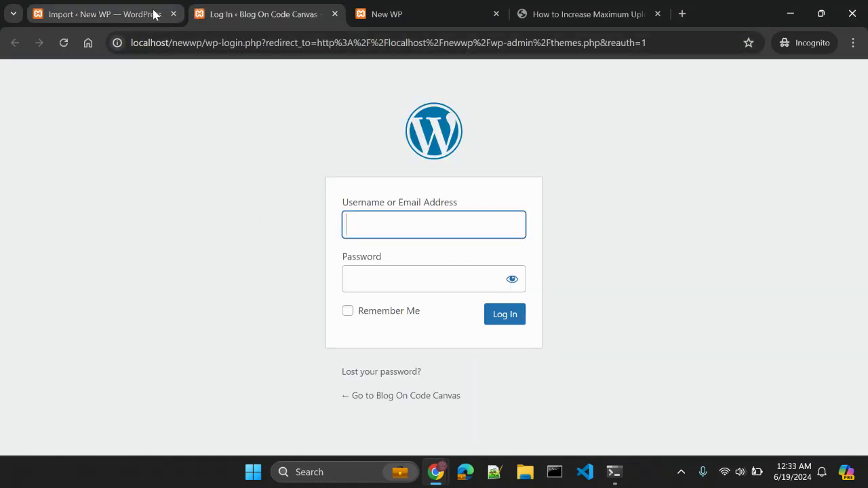
pyautogui.click(173, 14)
# Sign back in with the admin username and the account password.
pyautogui.write('ad')
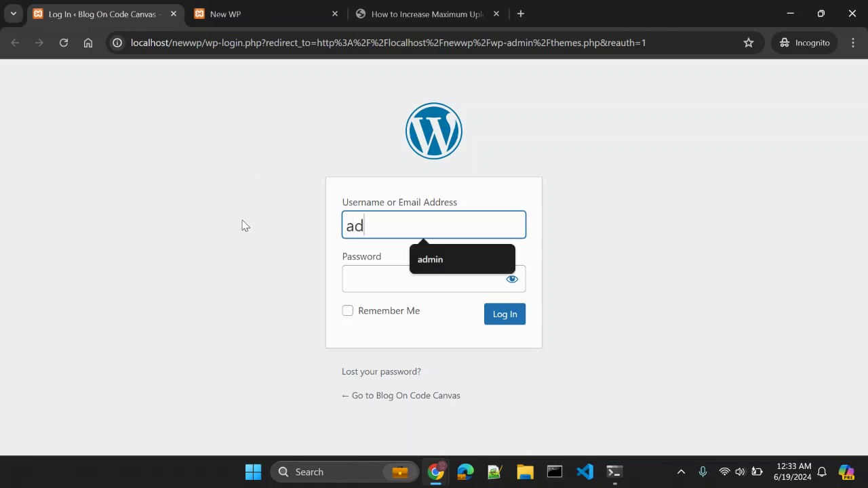
pyautogui.write('min')
pyautogui.press('Tab')
pyautogui.write('admin5')
pyautogui.press('Return')
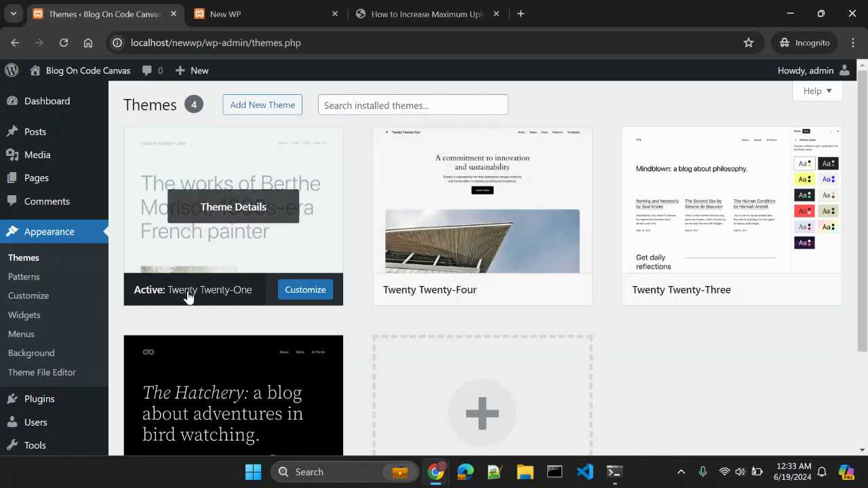
# Reload the New WP front page and scroll through the imported Blog On Code Canvas posts.
pyautogui.click(249, 14)
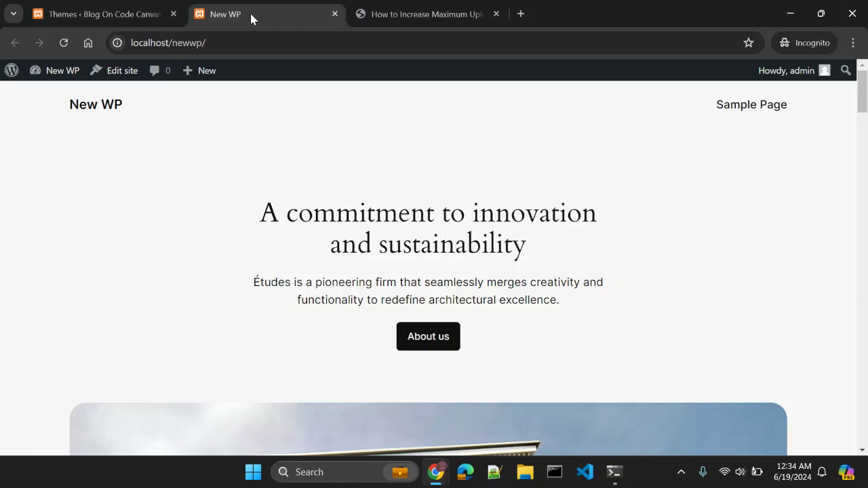
pyautogui.click(250, 43)
pyautogui.press('Return')
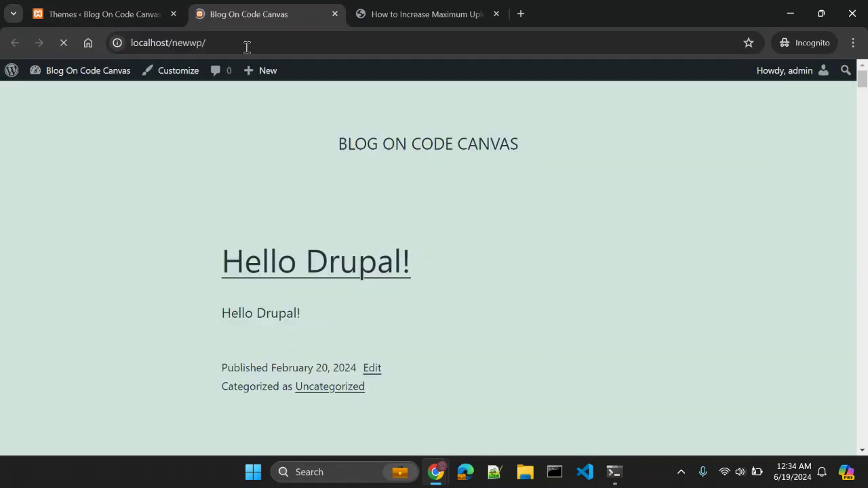
pyautogui.scroll(-2, 157, 243)
pyautogui.scroll(-5, 157, 244)
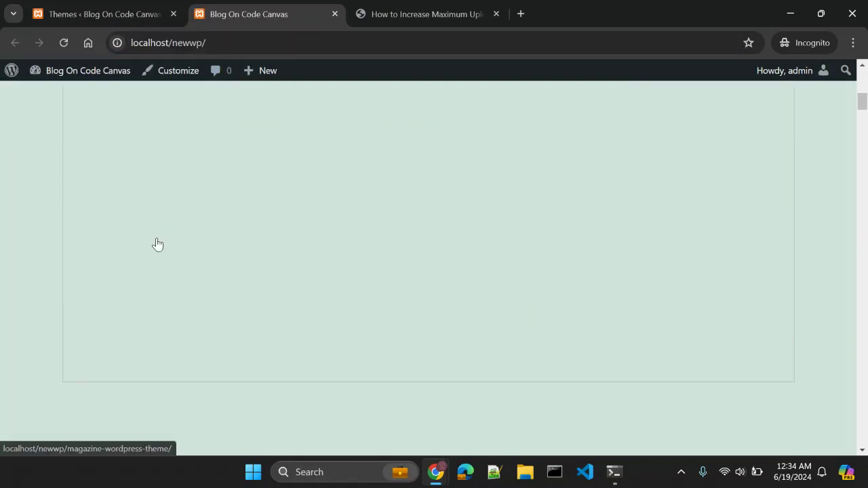
pyautogui.scroll(8, 154, 245)
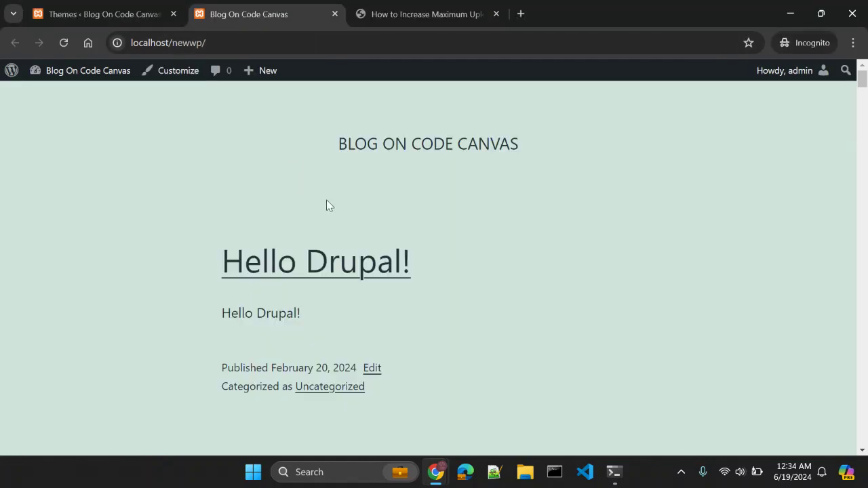
pyautogui.scroll(-5, 326, 206)
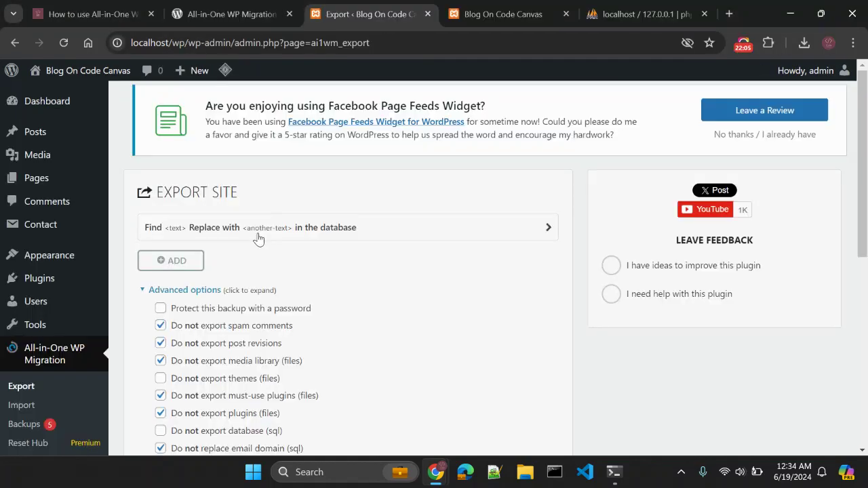
pyautogui.scroll(-2, 301, 237)
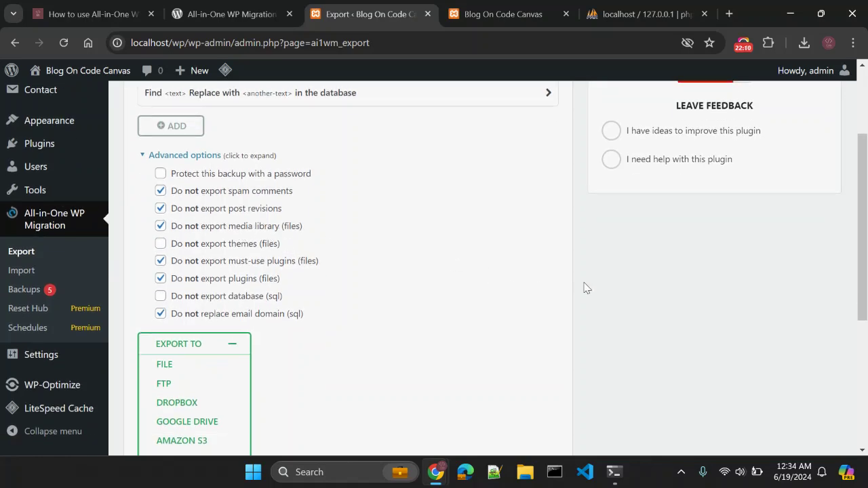
pyautogui.scroll(2, 586, 288)
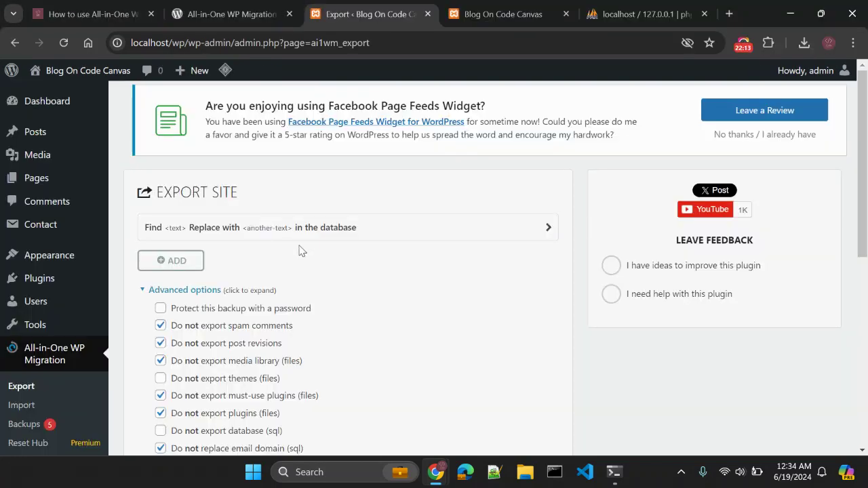
pyautogui.scroll(-2, 409, 288)
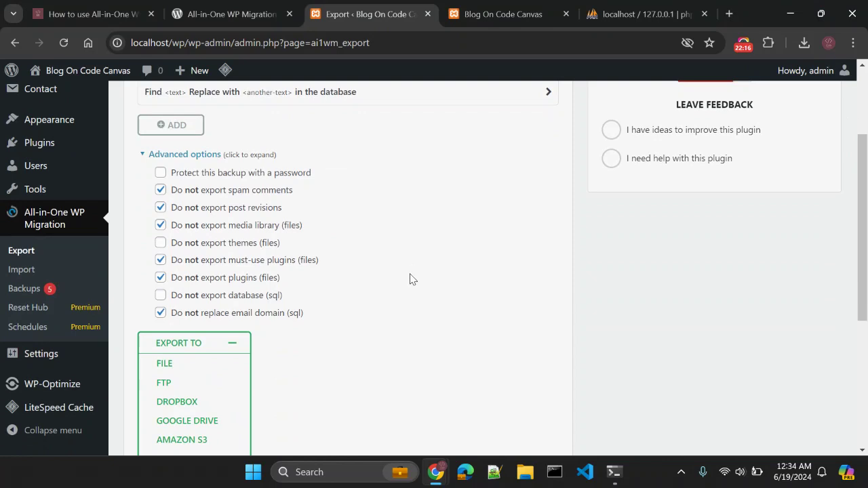
pyautogui.scroll(1, 657, 269)
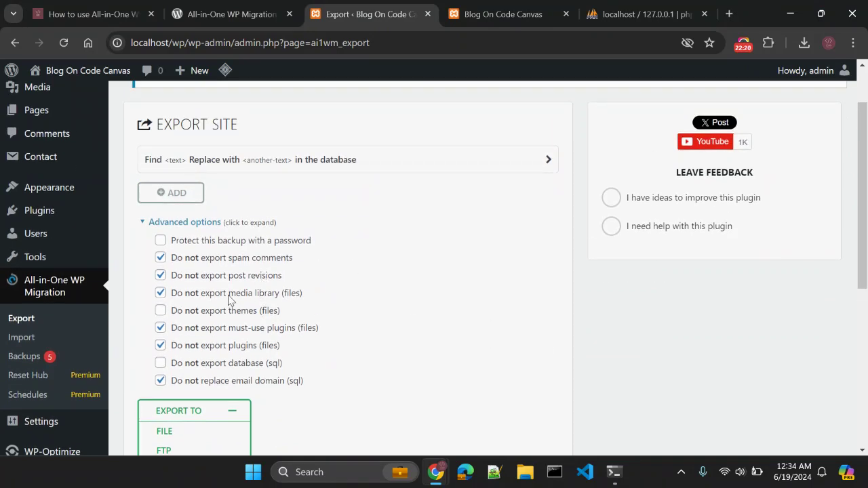
# Compare the imported site against the original site's export settings window.
pyautogui.hotkey('alt', 'Tab')
pyautogui.scroll(3, 423, 283)
pyautogui.hotkey('alt', 'Tab')
pyautogui.scroll(2, 423, 282)
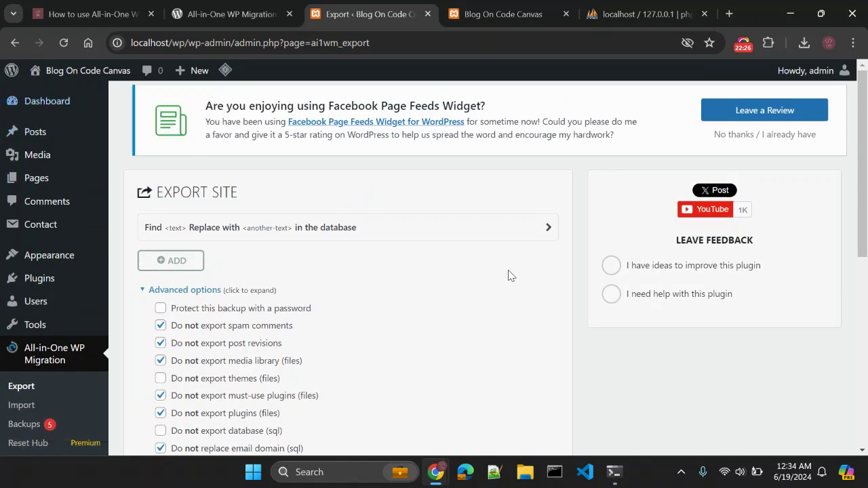
pyautogui.hotkey('alt', 'Tab')
pyautogui.click(95, 13)
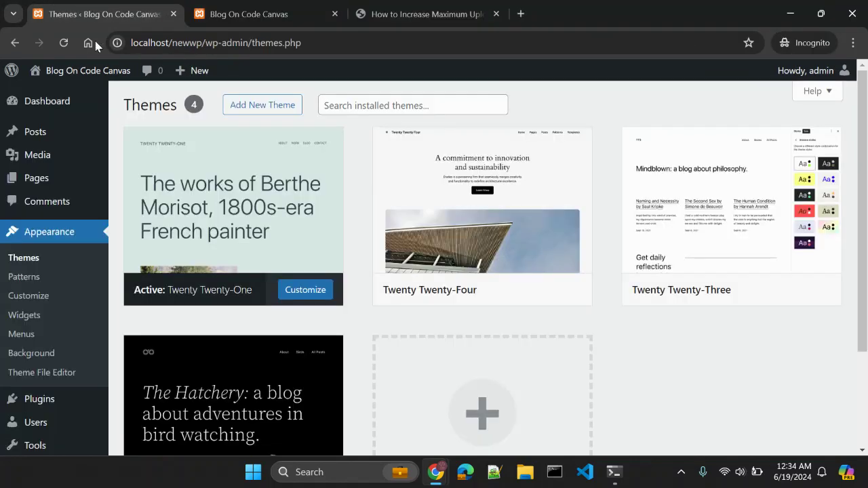
pyautogui.moveTo(27, 137)
pyautogui.hotkey('alt', 'Tab')
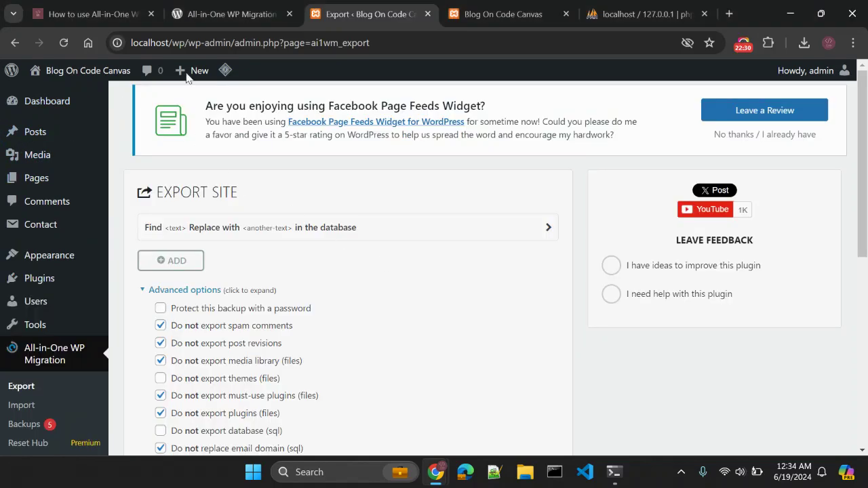
# Open the imported site's All Posts list and check that it shows 23 posts.
pyautogui.moveTo(66, 175)
pyautogui.click(170, 178)
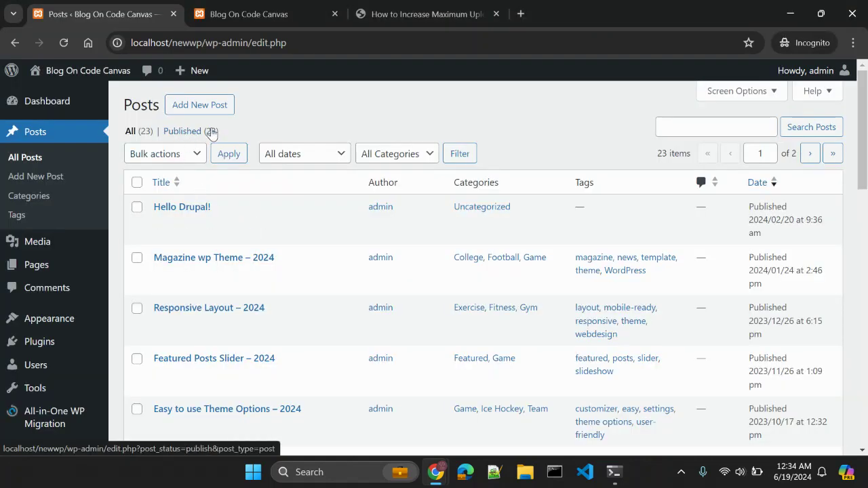
pyautogui.scroll(-3, 303, 287)
pyautogui.scroll(3, 302, 287)
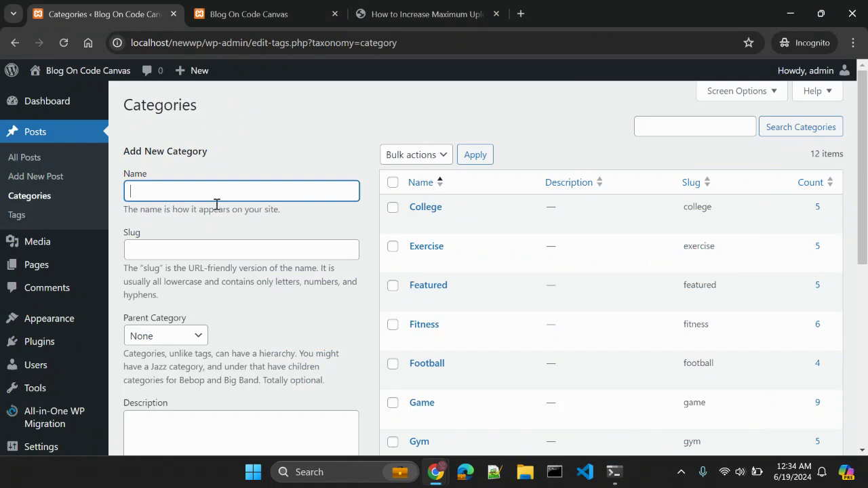
# Compare the new site's 12 categories with the original's tags, then return to the All-in-One WP Migration plugin page.
pyautogui.hotkey('alt', 'Tab')
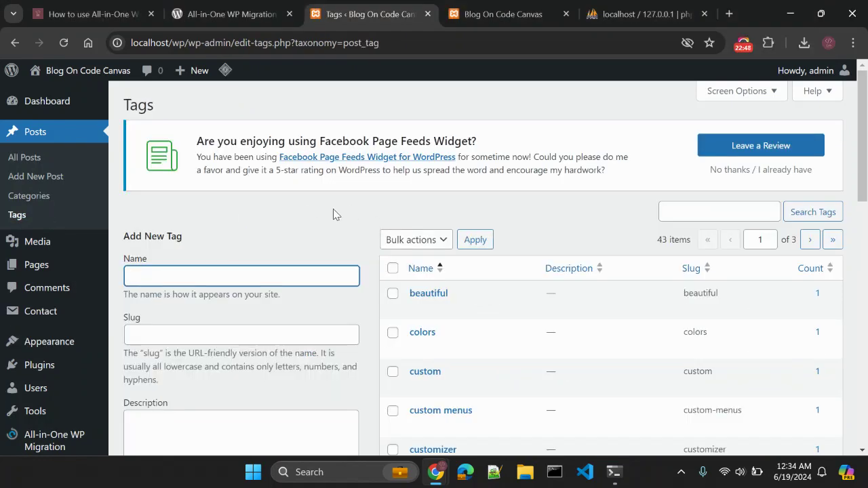
pyautogui.hotkey('alt', 'Tab')
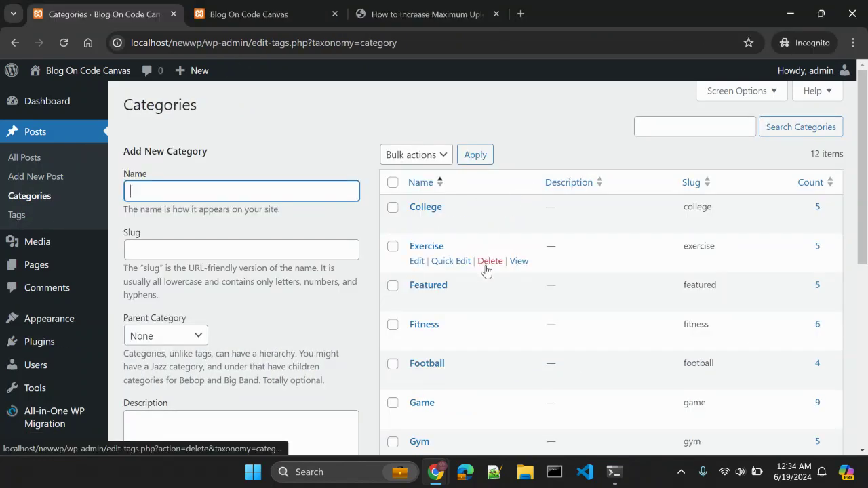
pyautogui.hotkey('alt', 'Tab')
pyautogui.click(287, 216)
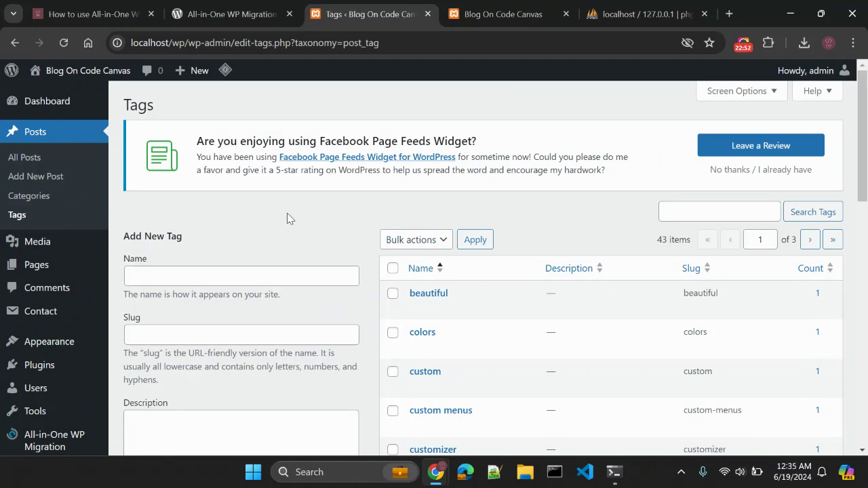
pyautogui.click(204, 14)
pyautogui.click(357, 236)
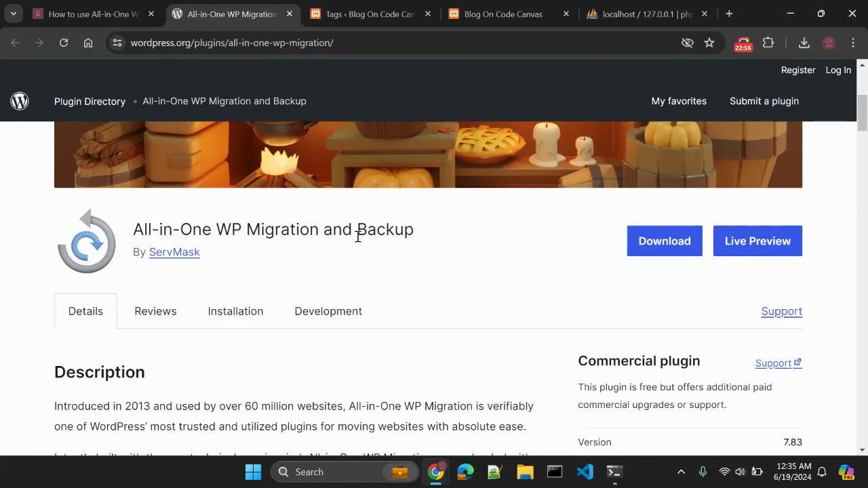